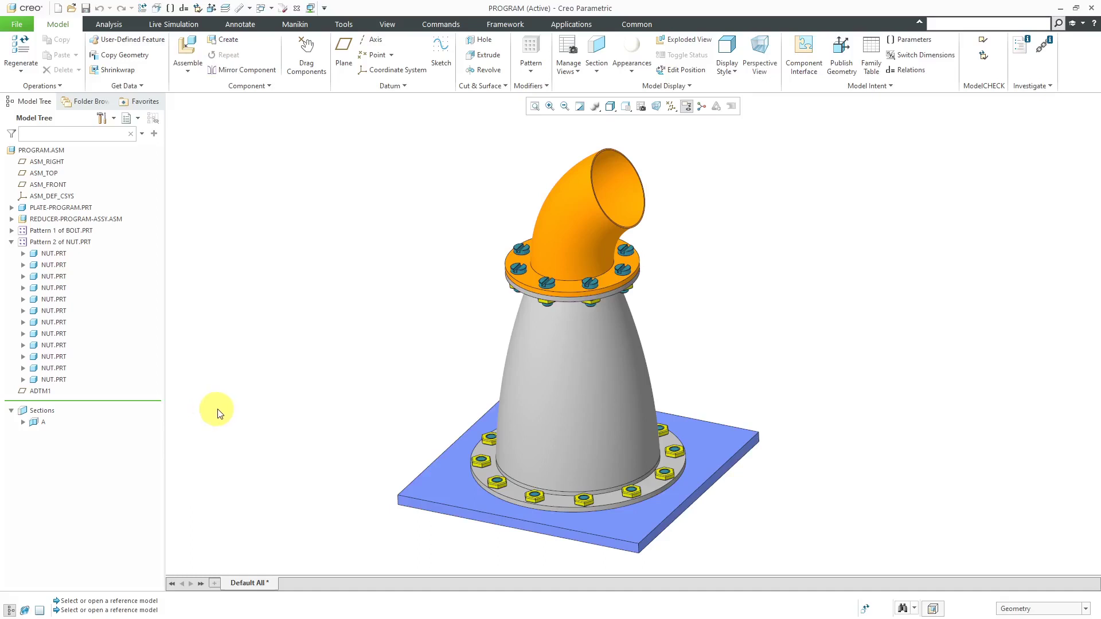
Step: Open a lower-flange nut as NUT.PRT in its own window and orbit it
scroll(523, 494, "up", 2)
scroll(519, 493, "up", 4)
left_click(564, 515)
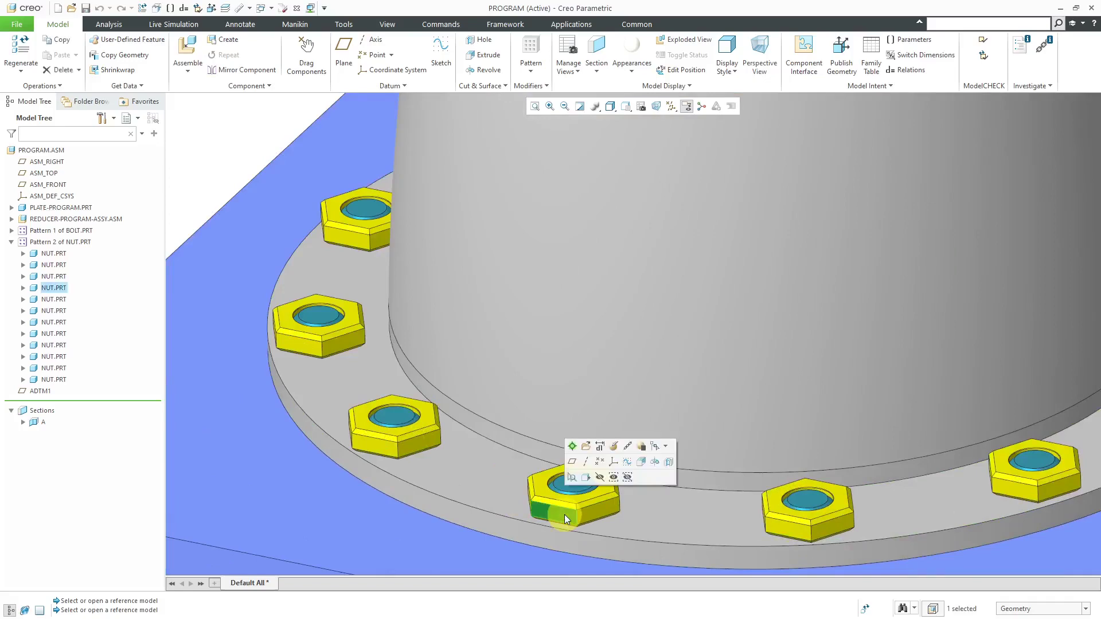
left_click(586, 448)
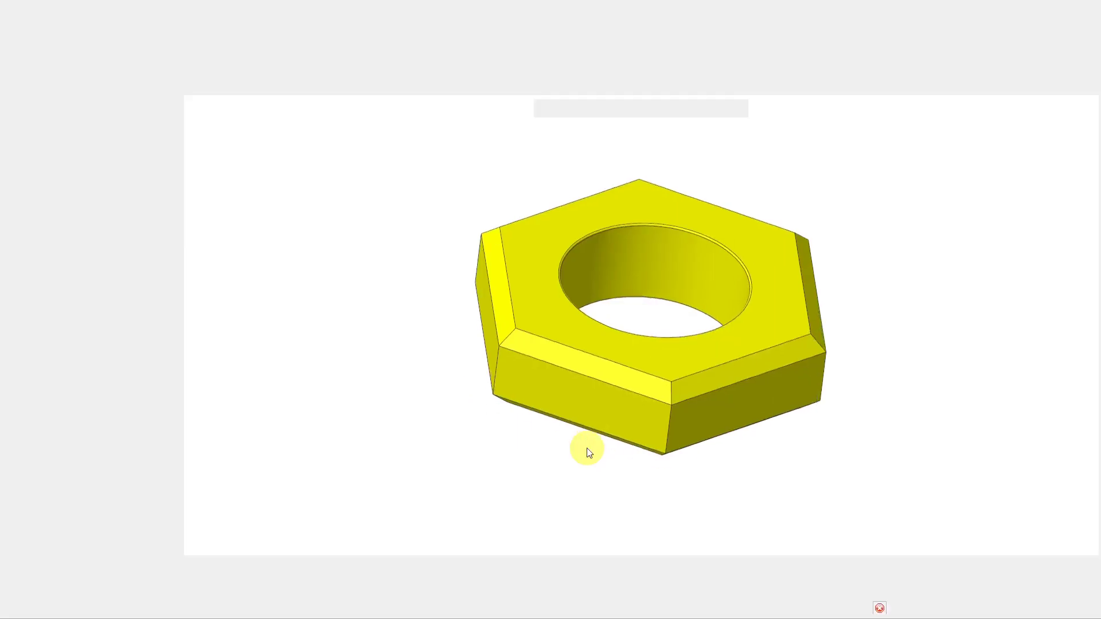
mouse_move(583, 442)
middle_mouse_down()
mouse_move(571, 404)
mouse_move(555, 432)
mouse_move(550, 418)
mouse_move(564, 424)
mouse_move(567, 413)
mouse_move(559, 418)
middle_mouse_up()
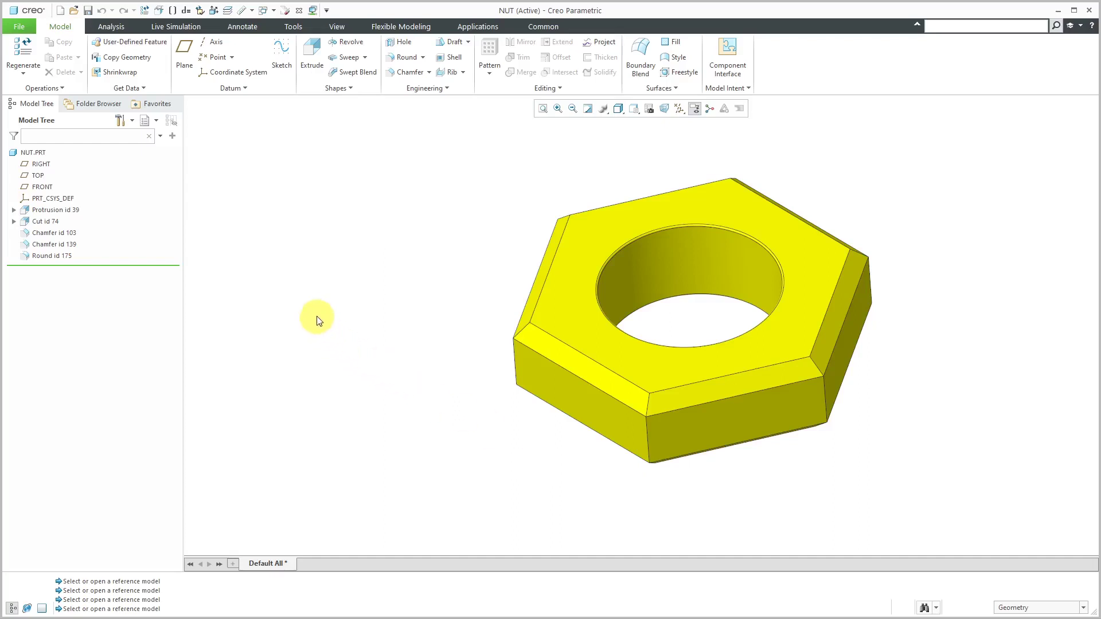
Step: Show the hex protrusion's dimensions symbolically and rename width dimension d2 to hex_size
left_click(62, 210)
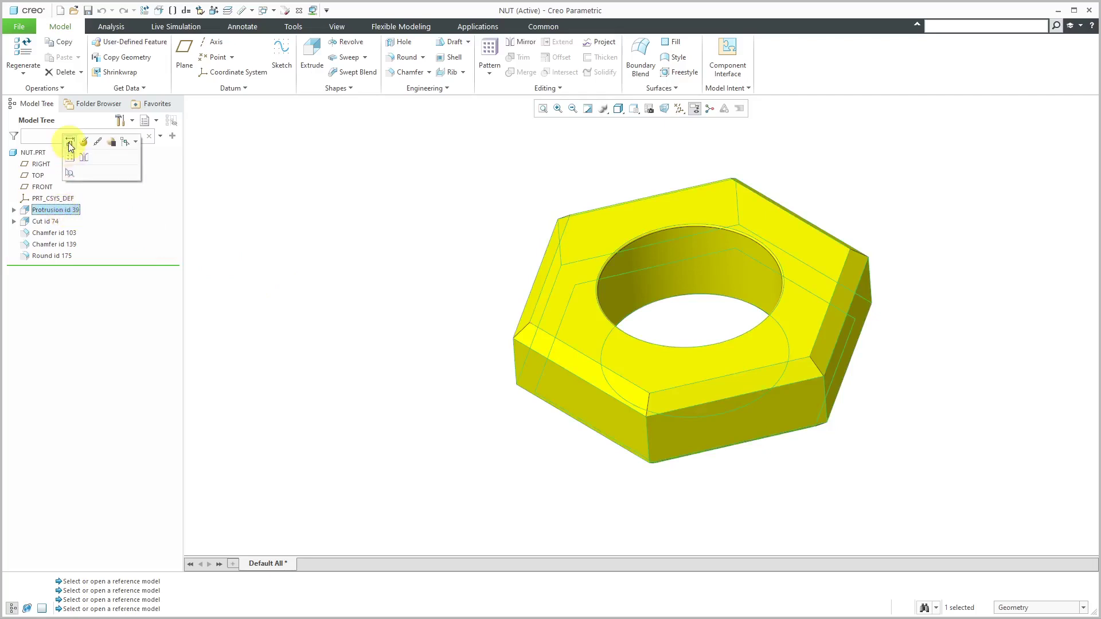
left_click(69, 142)
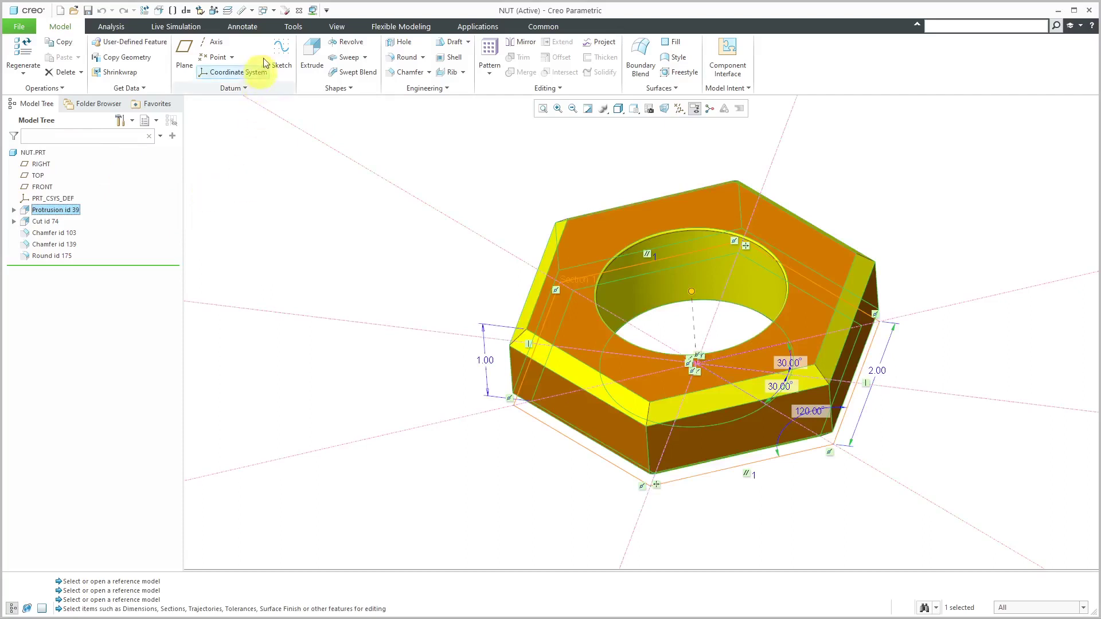
left_click(293, 27)
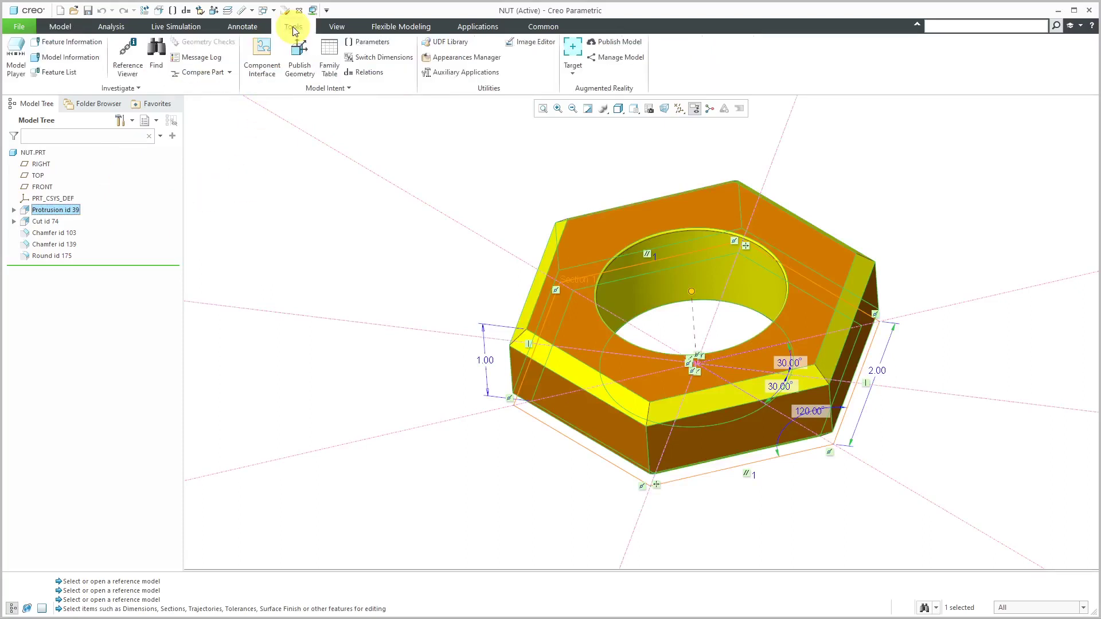
left_click(378, 57)
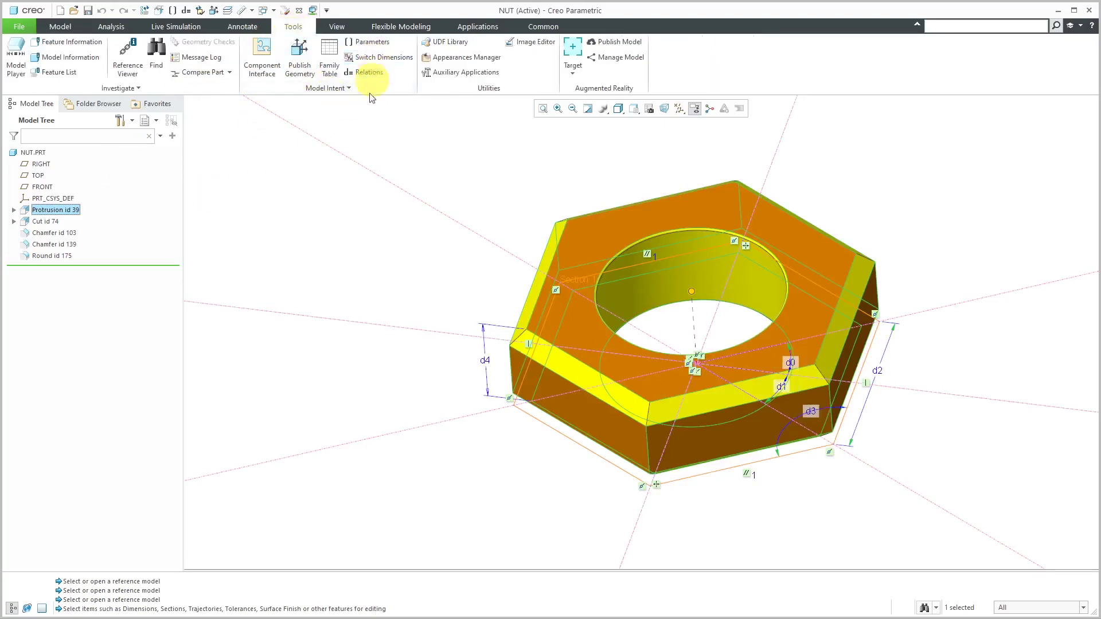
left_click(879, 373)
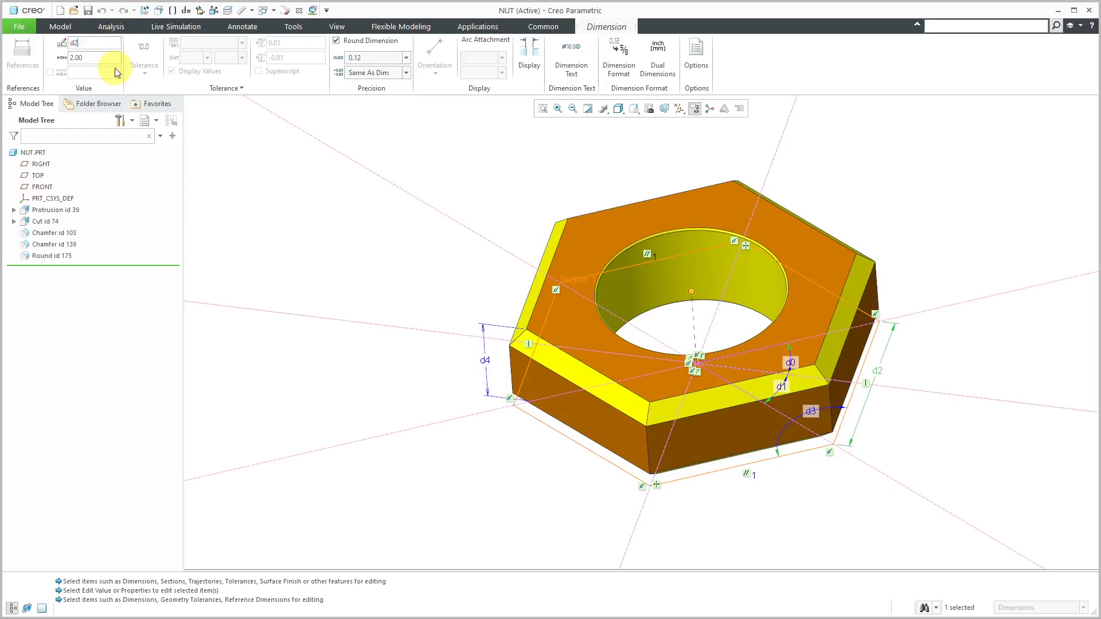
key("BackSpace")
key("BackSpace")
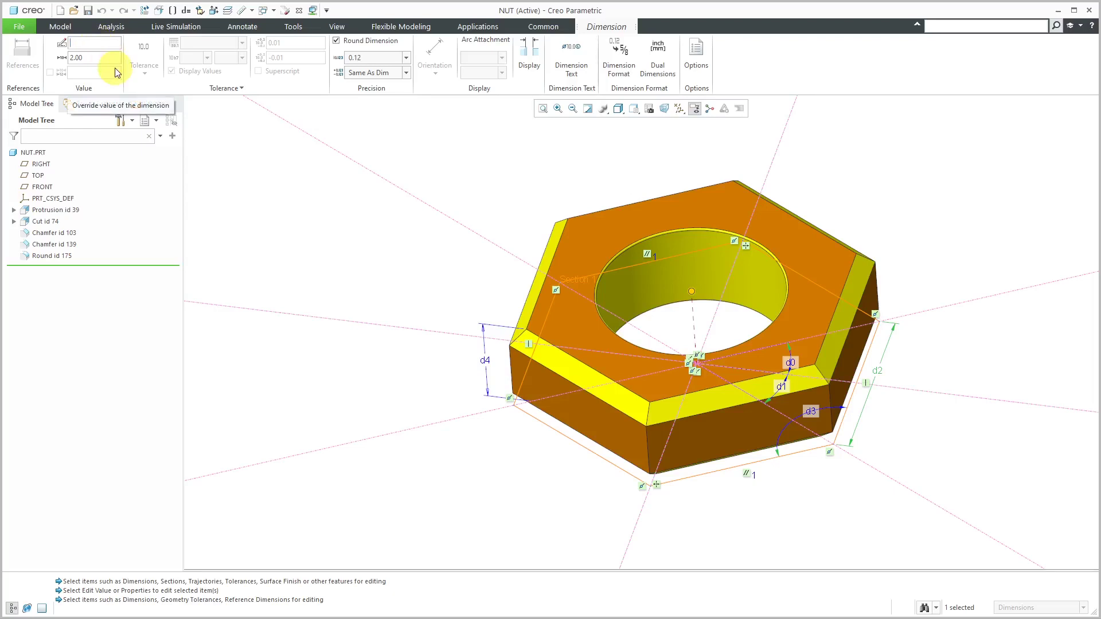
type("hex_size")
key("Return")
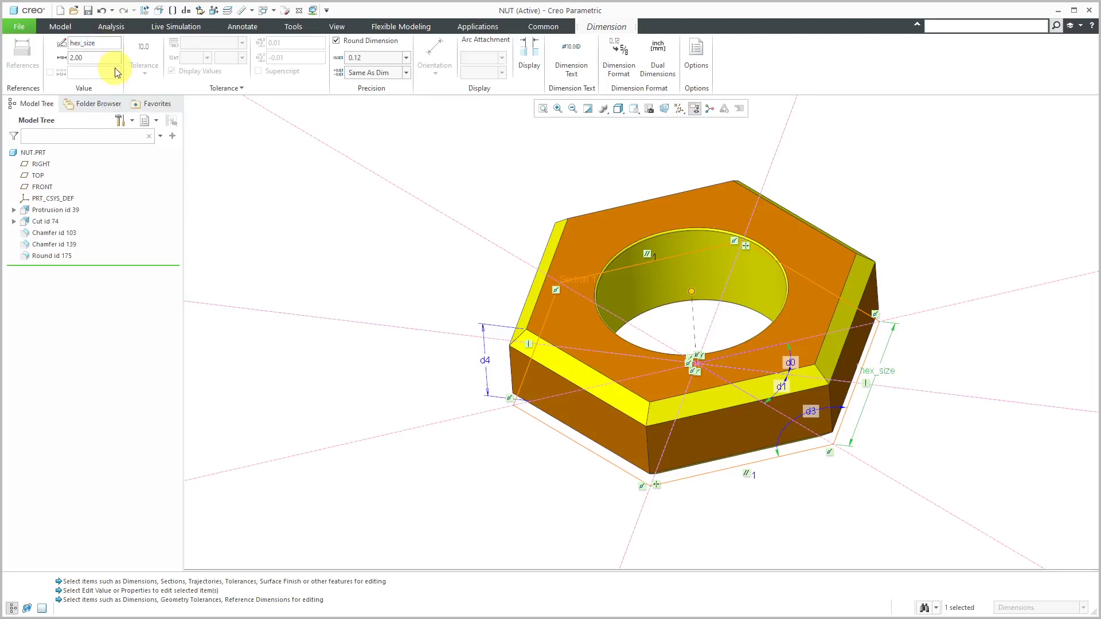
left_click(49, 222)
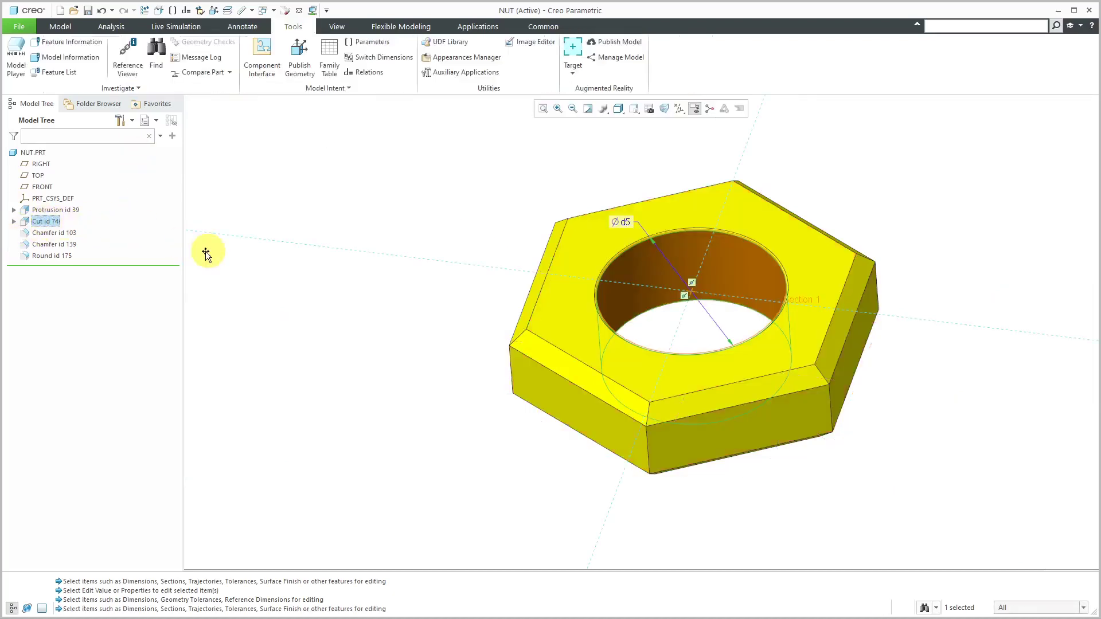
Step: Rename hole dimension d5 to diameter and switch dimensions back to numeric values
left_click(628, 223)
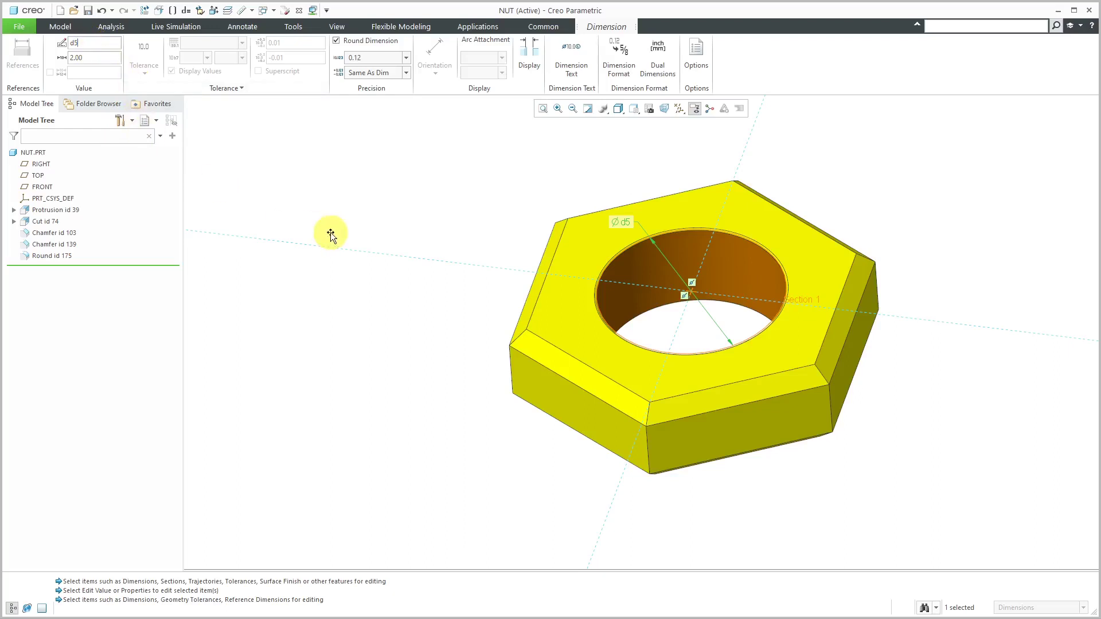
key("BackSpace")
type("iameter")
key("Return")
left_click(439, 154)
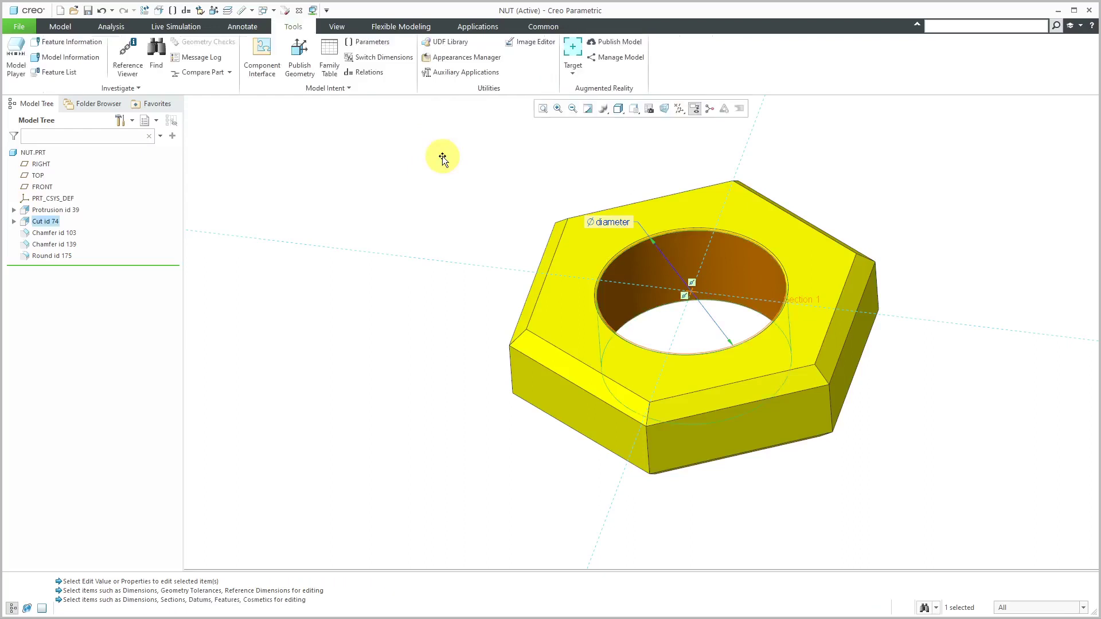
left_click(379, 57)
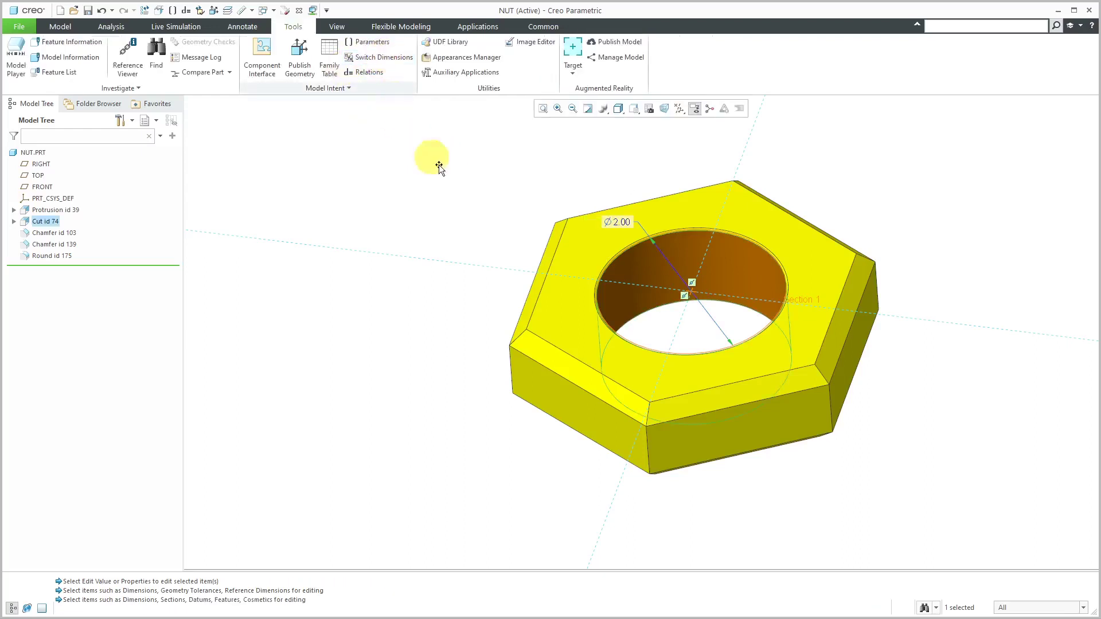
left_click(71, 211)
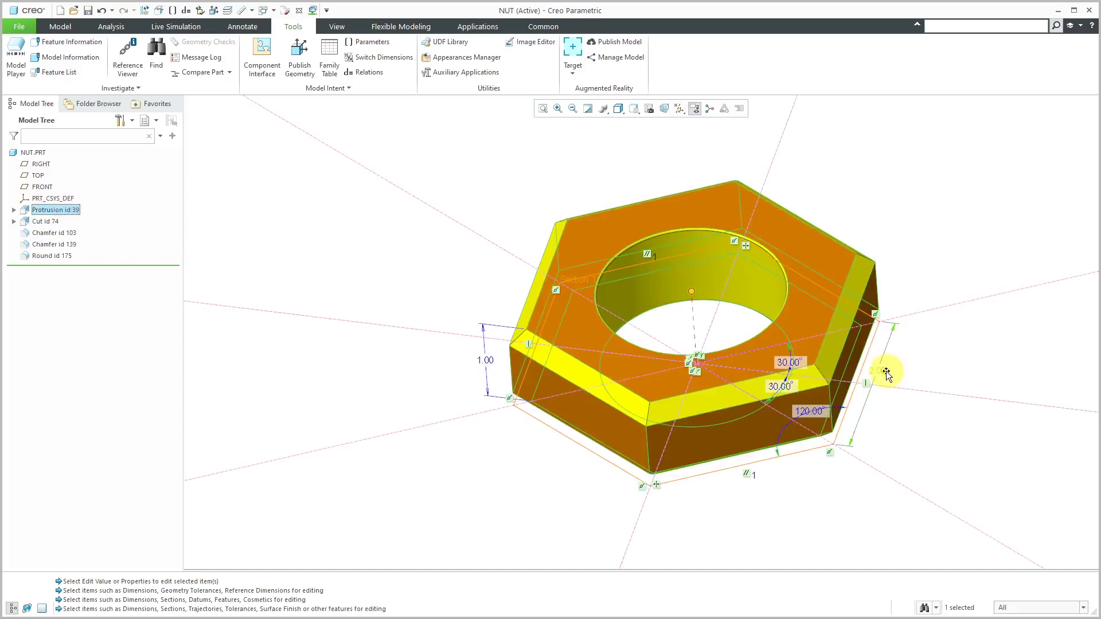
left_click(288, 241)
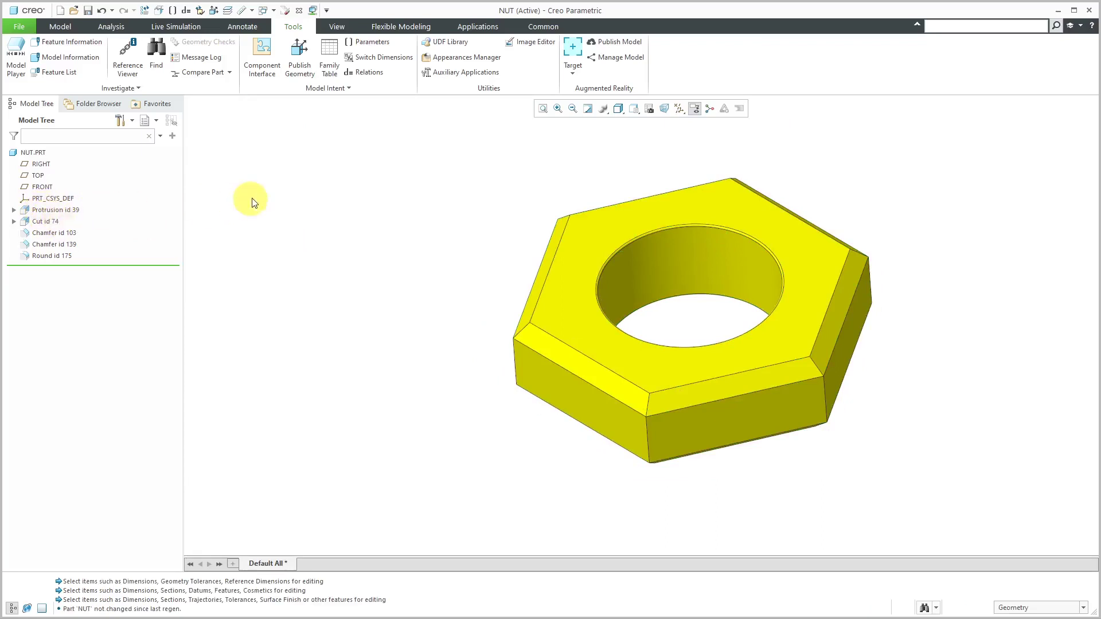
Step: In Relations, enter the comment '/* control size of hex as function of diameter'
left_click(373, 72)
scroll(297, 273, "down", 3)
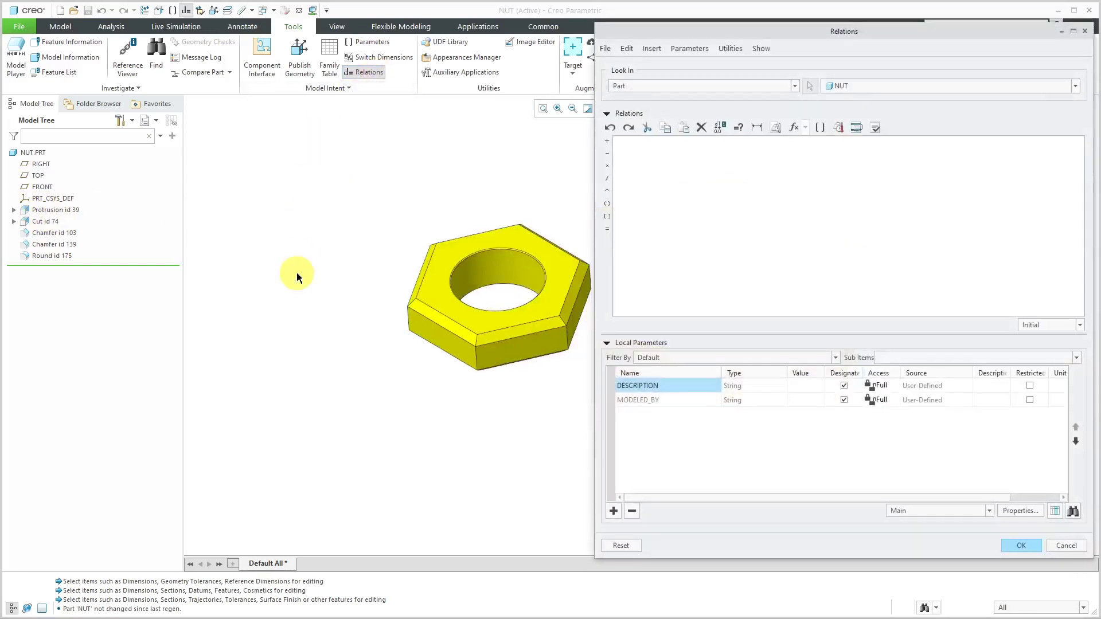
scroll(562, 226, "up", 2)
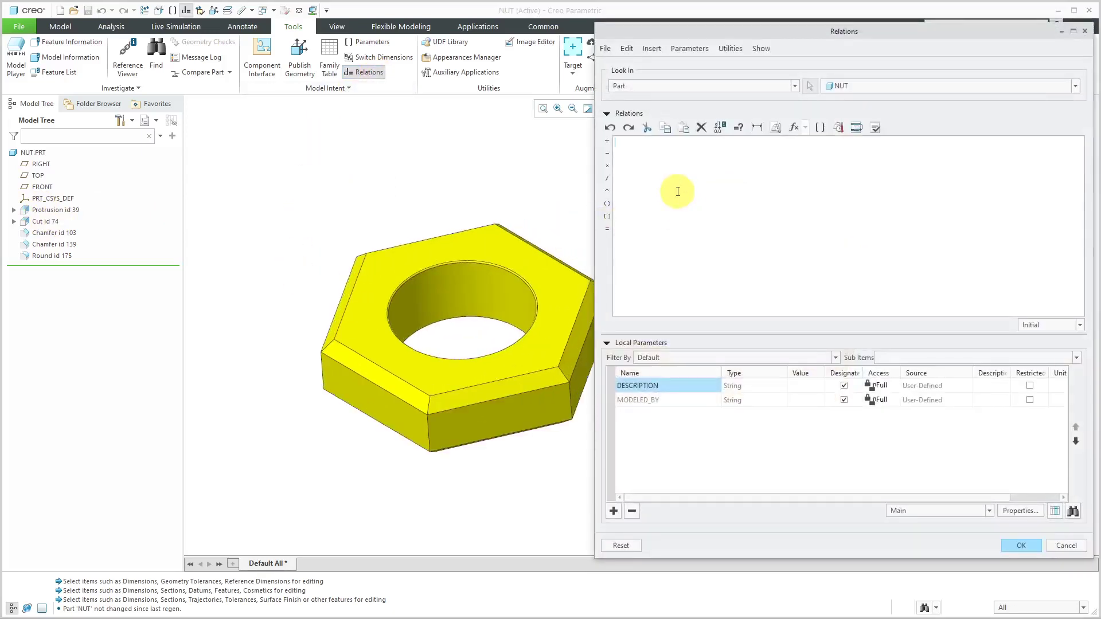
type("/* control size of hex as function of diameter")
Step: Build the relation hex_size = diameter from the model dimensions and accept it
left_click(56, 210)
scroll(194, 192, "down", 3)
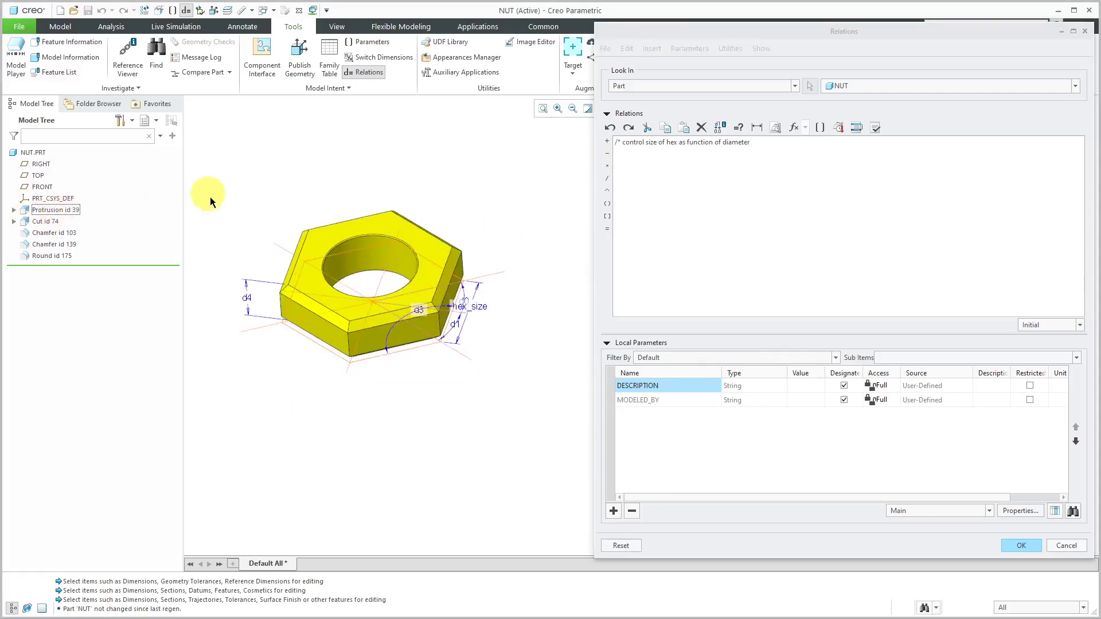
left_click(482, 310)
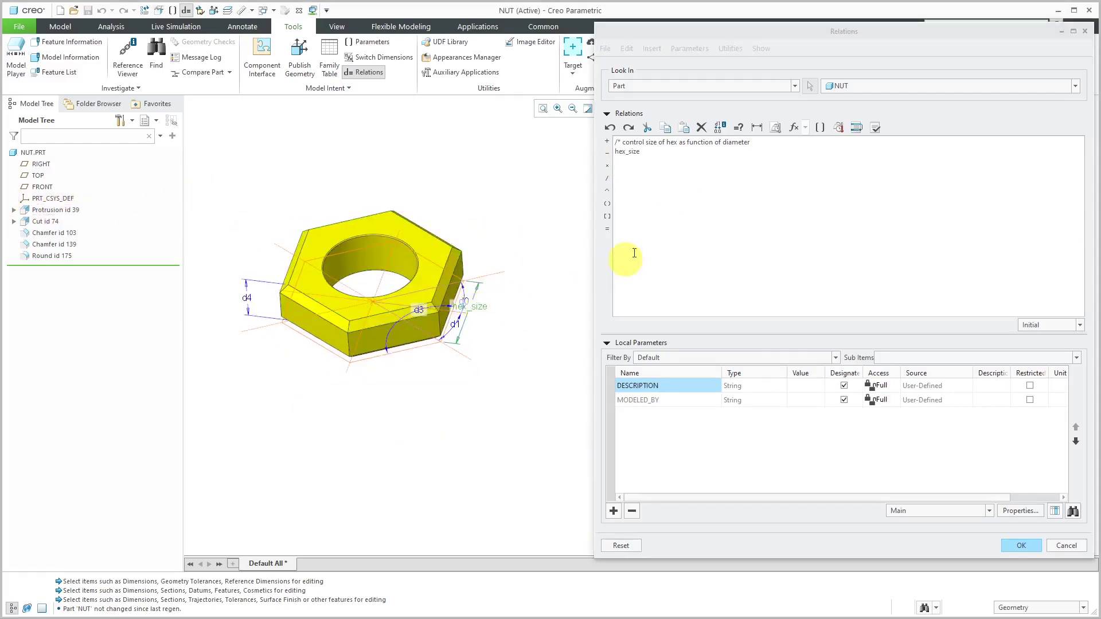
left_click(689, 218)
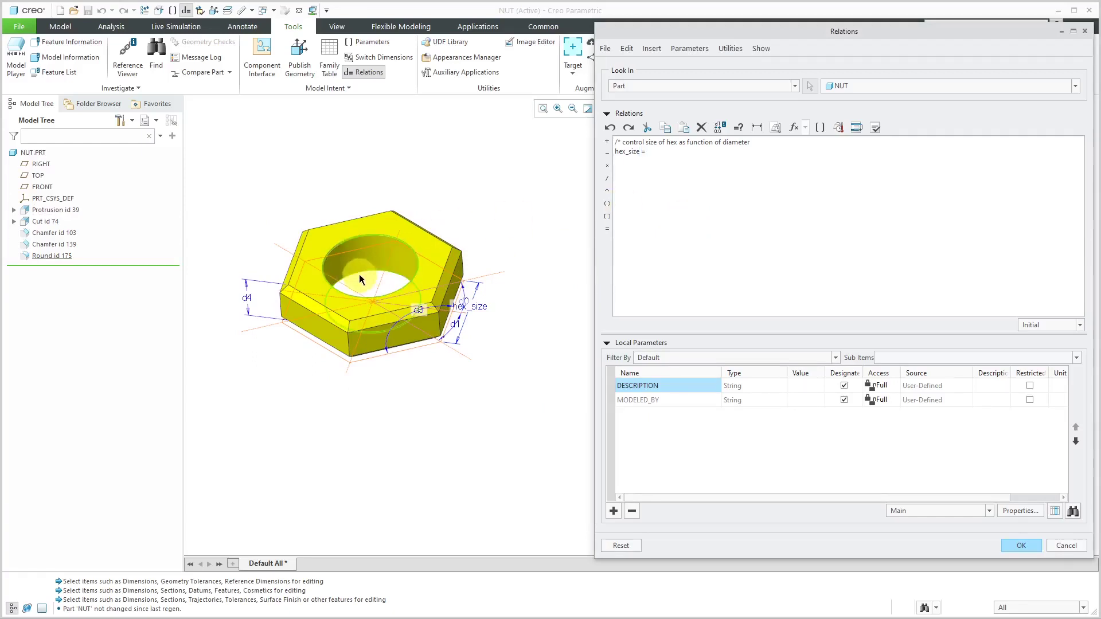
left_click(369, 261)
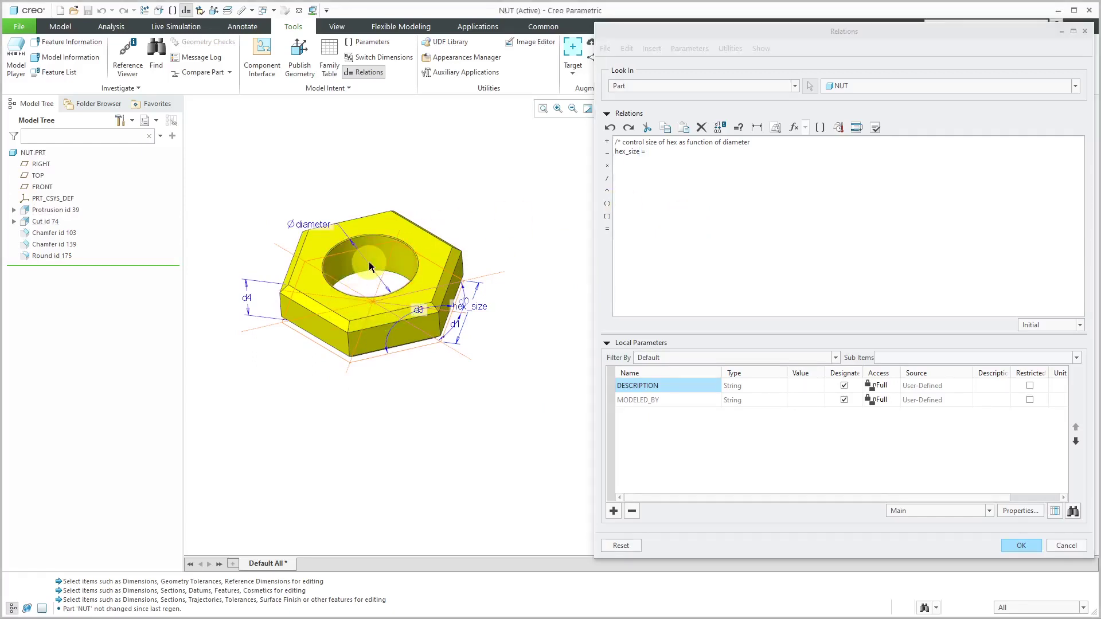
left_click(322, 222)
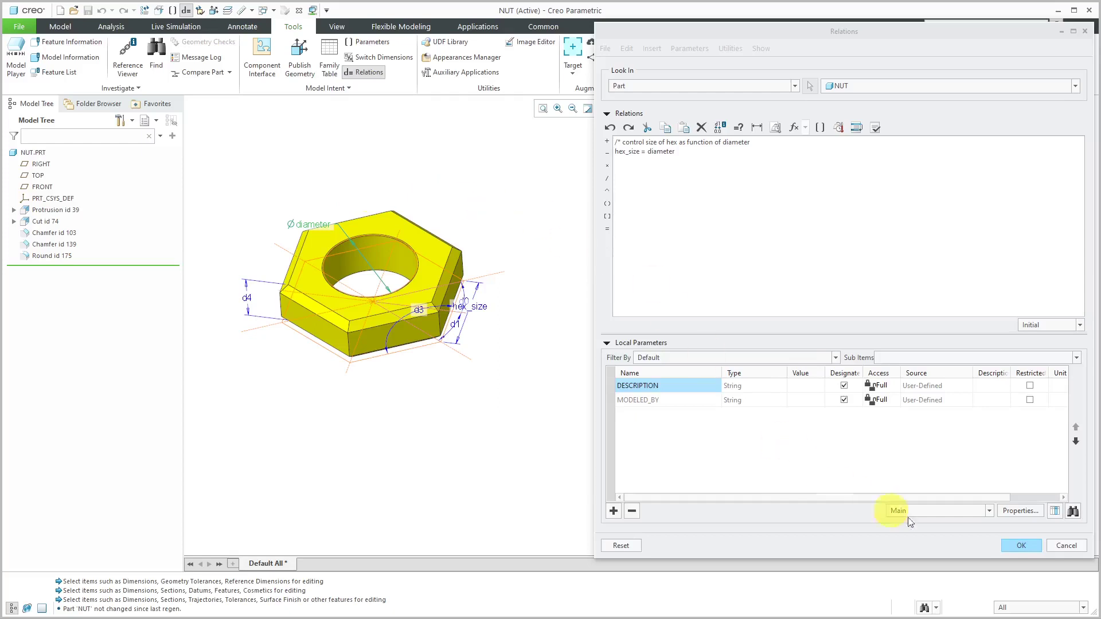
left_click(1020, 546)
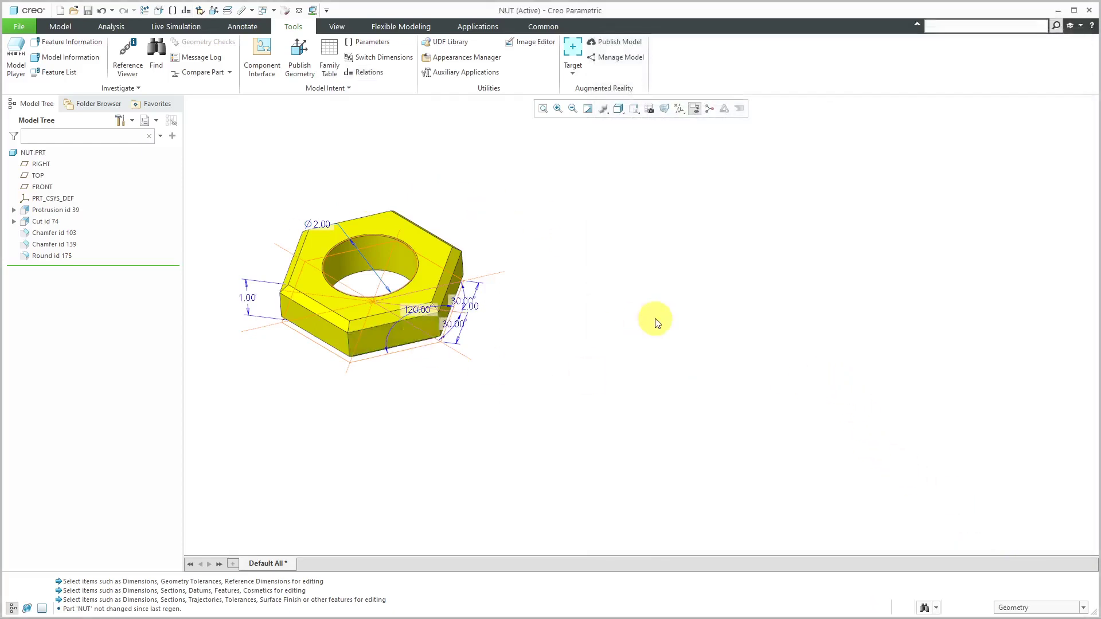
Step: Rename the hex body feature HEX-EXTRUDE and the hole cut CENTER-HOLE
scroll(423, 308, "up", 2)
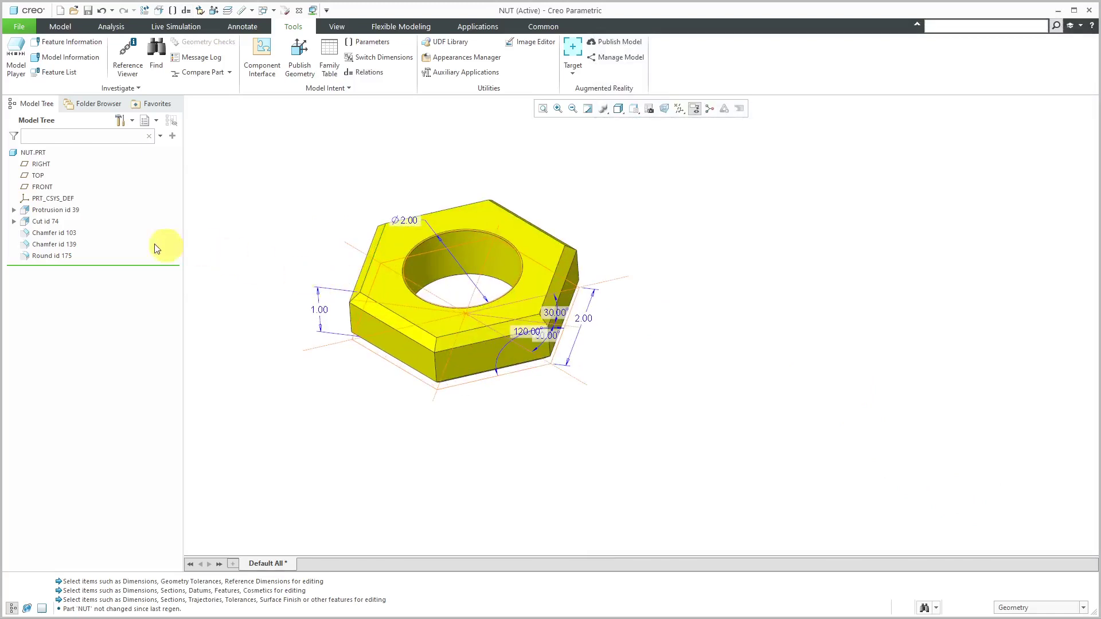
left_click(63, 211)
left_click(61, 211)
type("hex-")
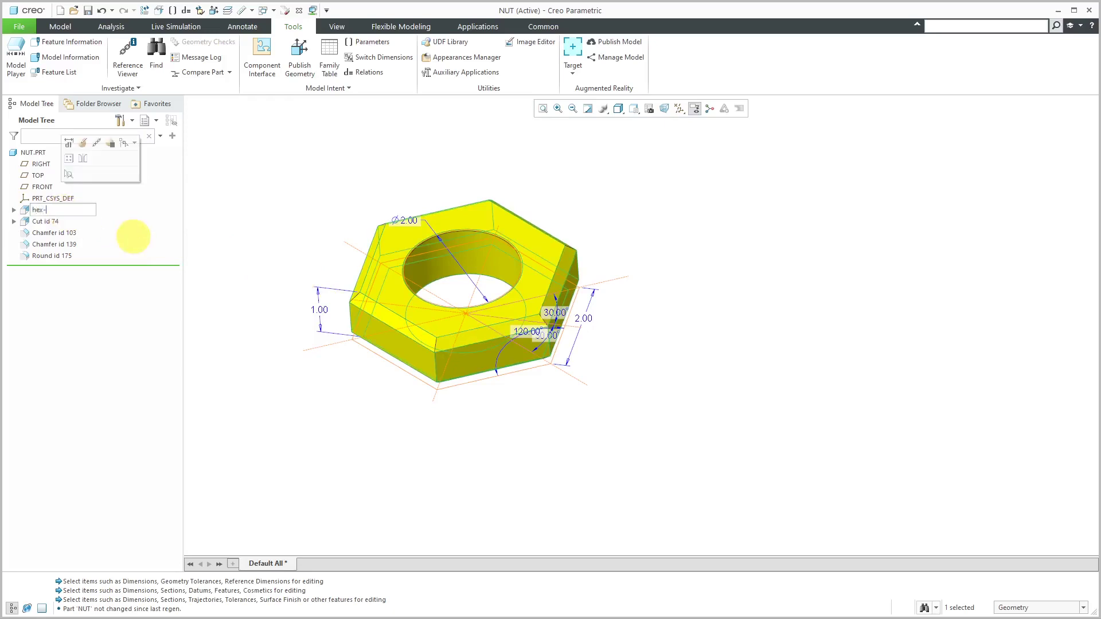
type("extrude")
key("Return")
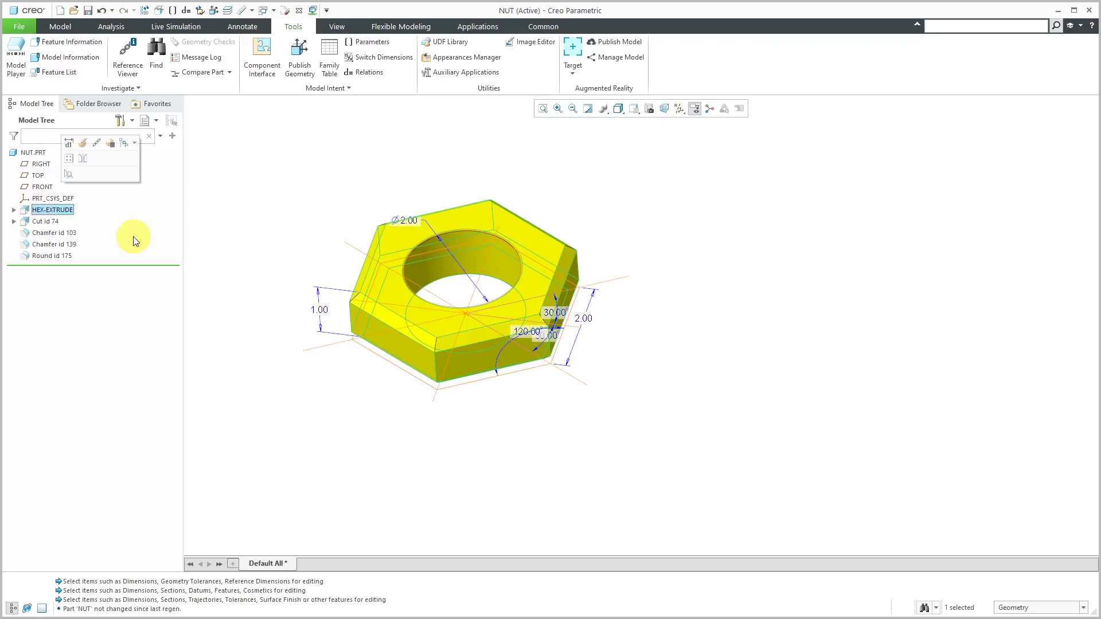
left_click(43, 221)
left_click(43, 221)
type("center")
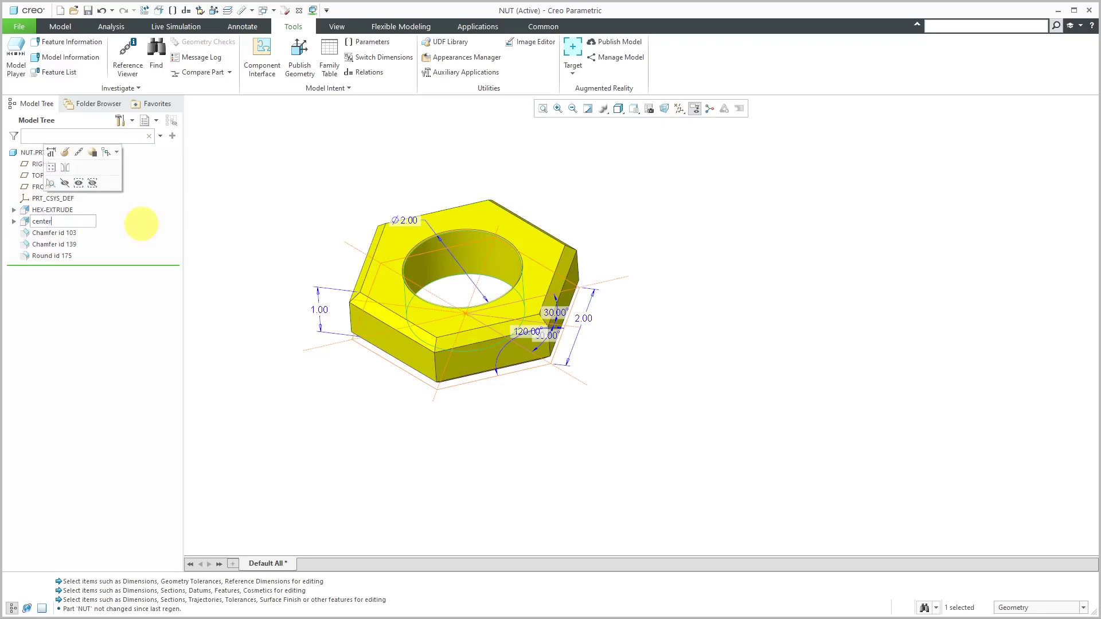
type("-hole")
key("Return")
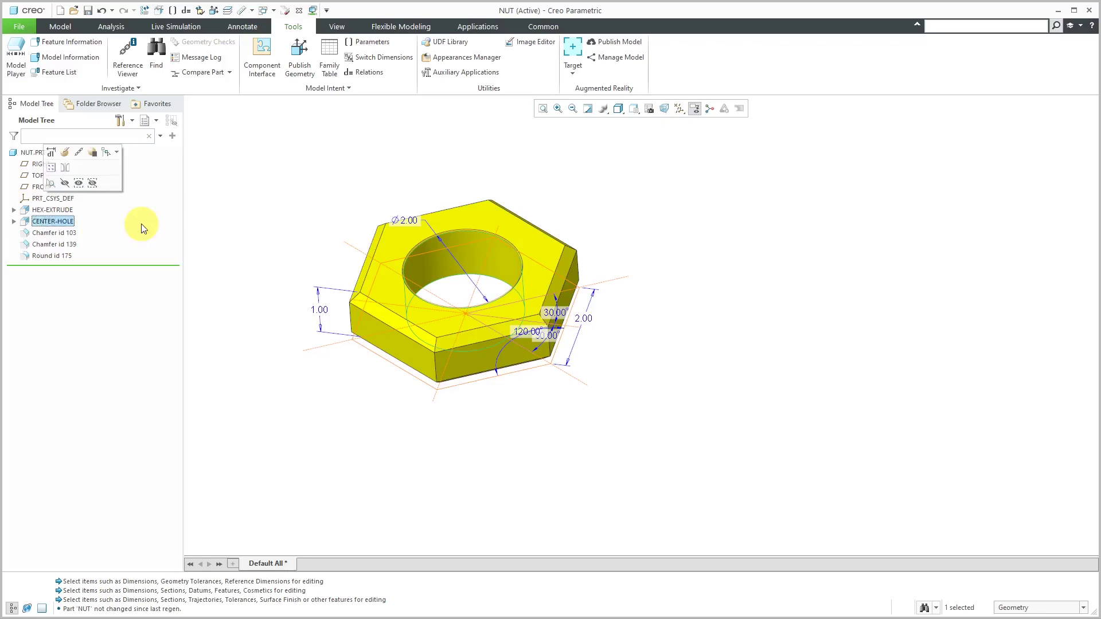
Step: Refresh the display and select Chamfer id 139 in the model tree
left_click(57, 234)
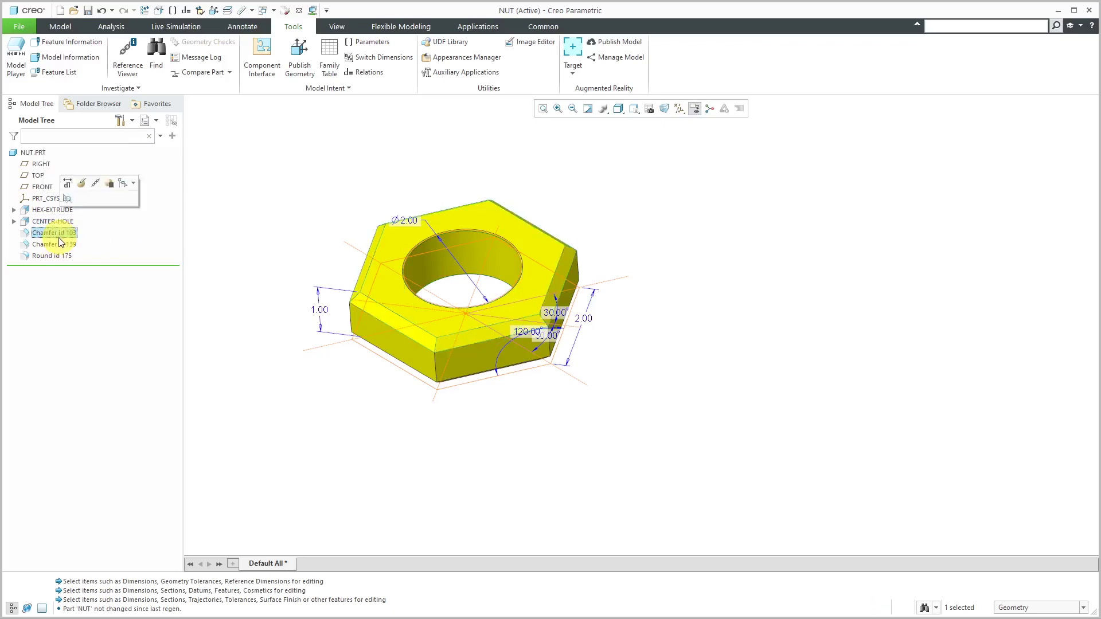
left_click(587, 110)
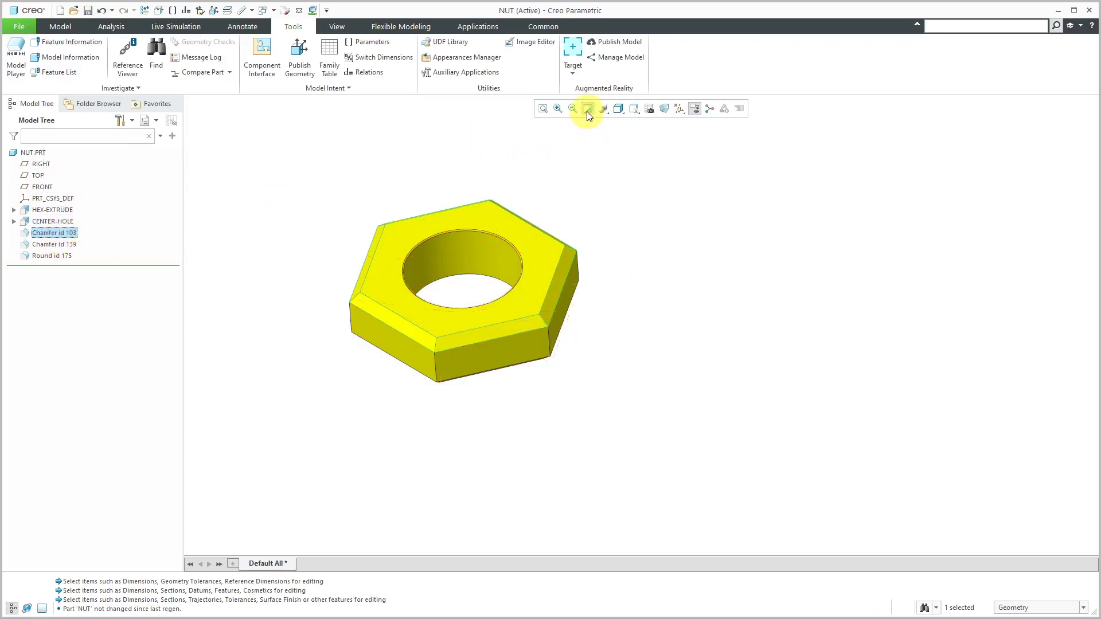
scroll(276, 271, "up", 3)
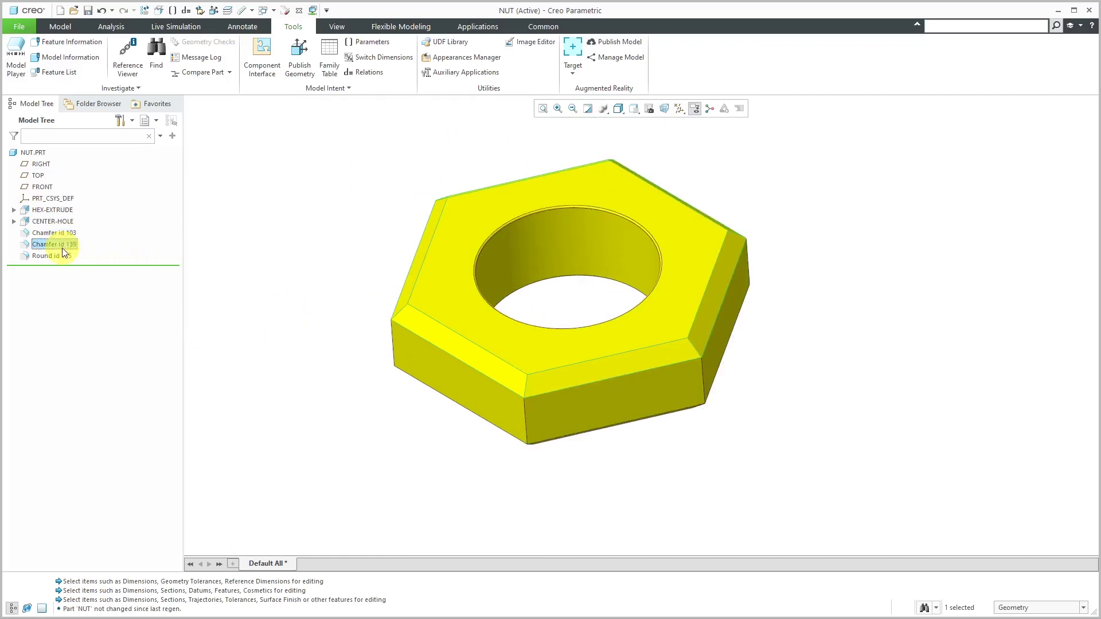
left_click(62, 247)
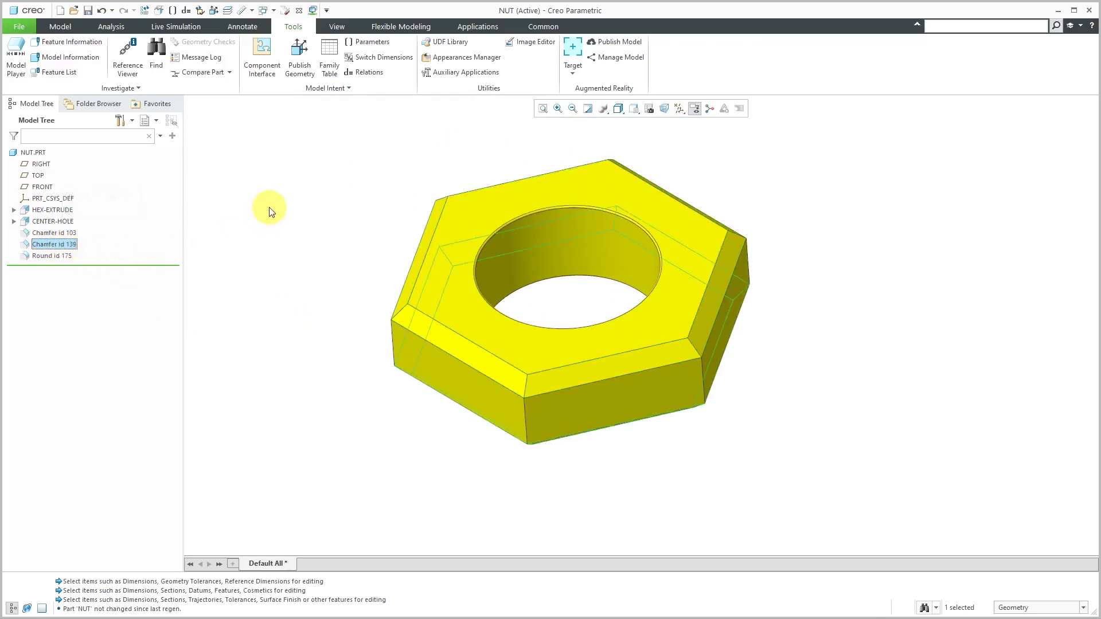
Step: Delete the Chamfer id 139 feature from the nut
right_click(73, 251)
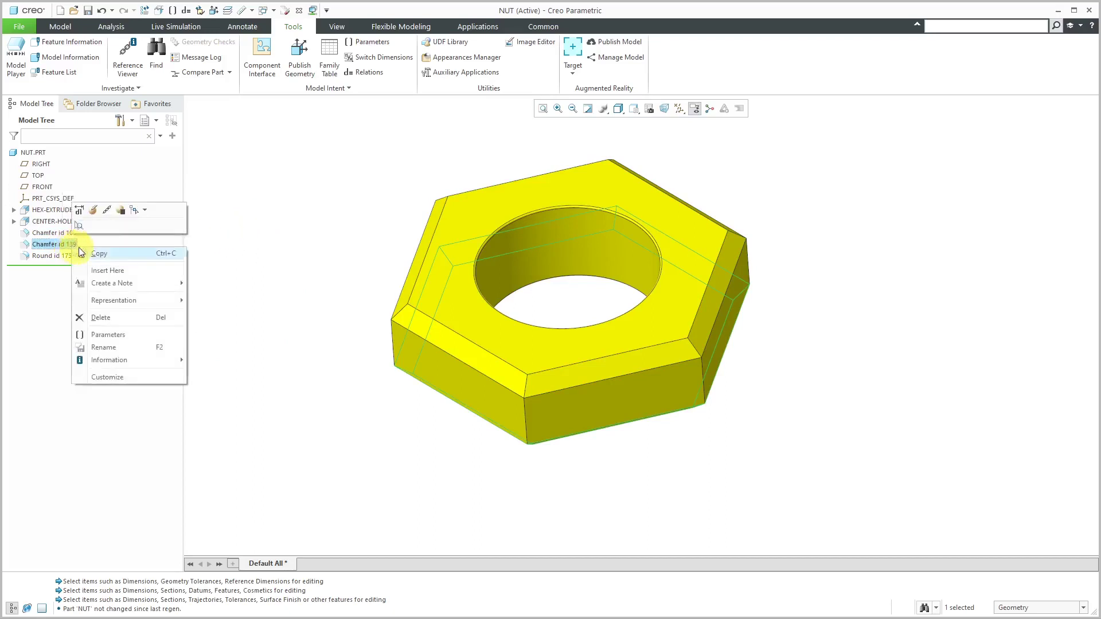
left_click(115, 319)
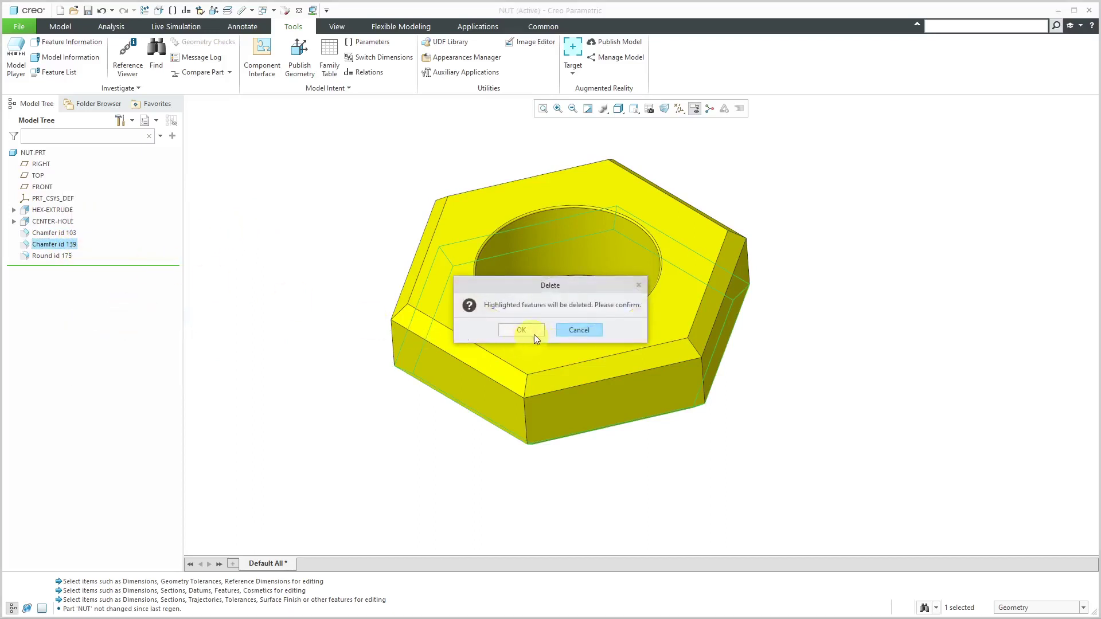
left_click(532, 330)
Step: Inspect Chamfer id 103's definition, then cancel the edit without changes
left_click(70, 233)
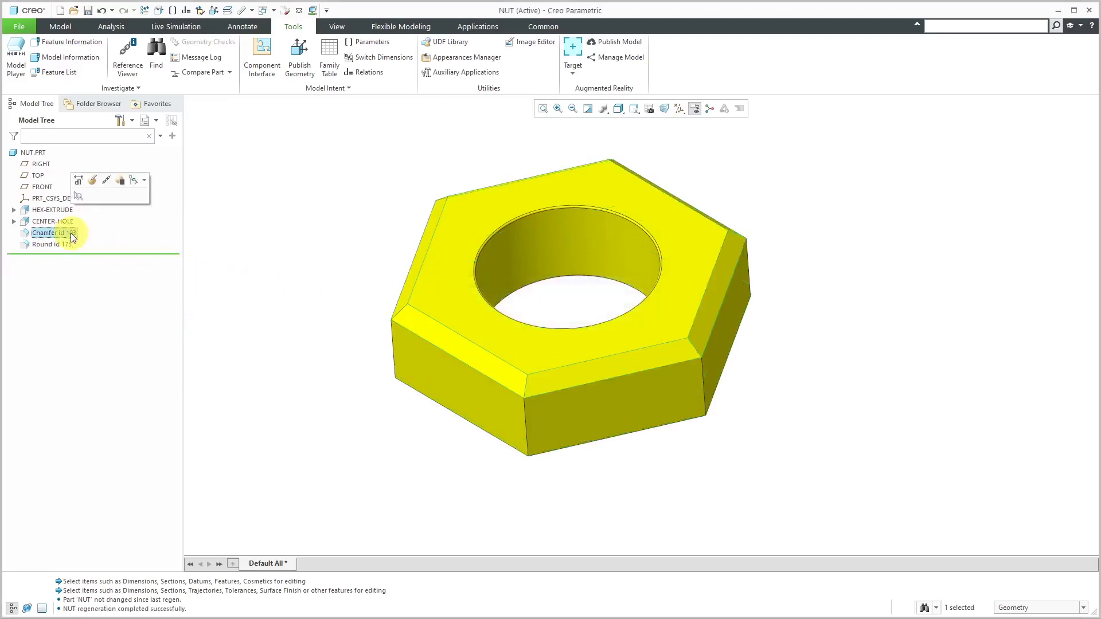
left_click(95, 181)
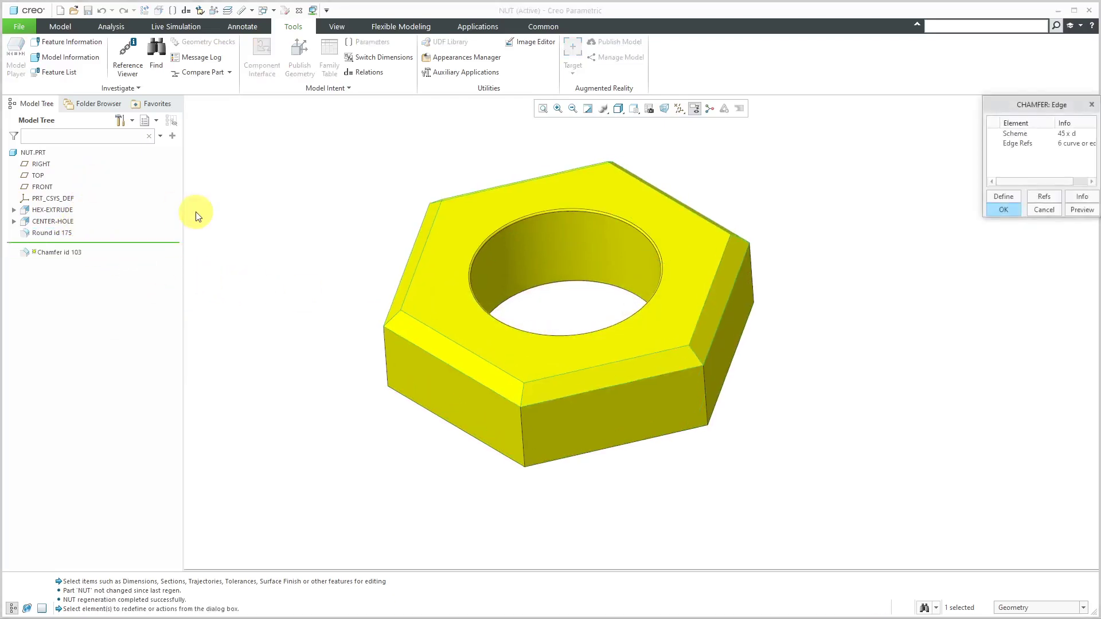
left_click_drag(1009, 108, 843, 158)
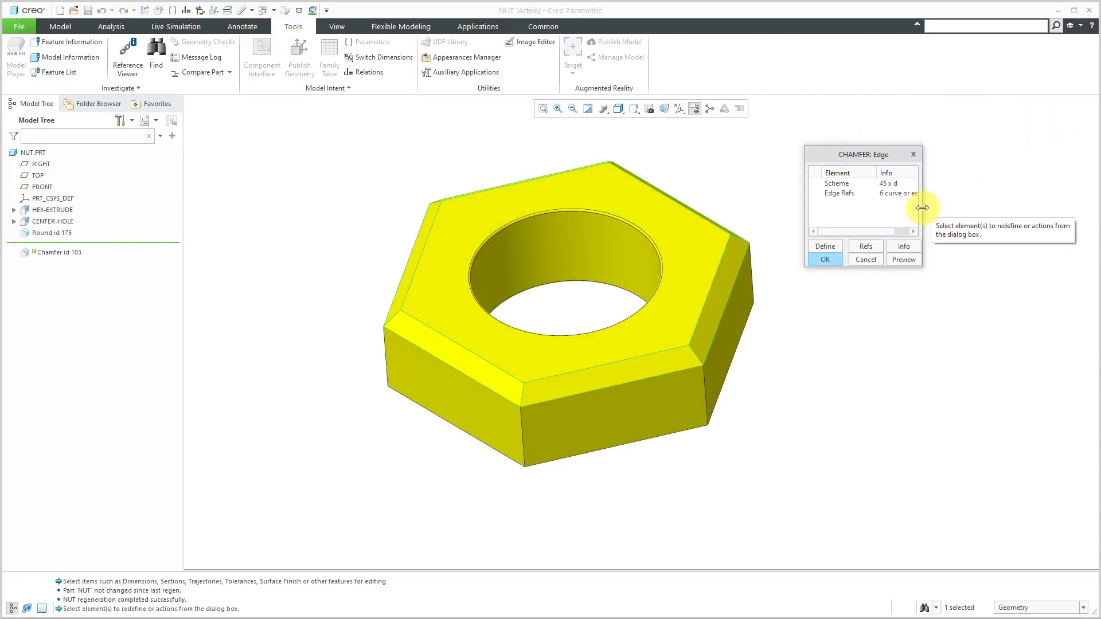
left_click_drag(922, 207, 984, 207)
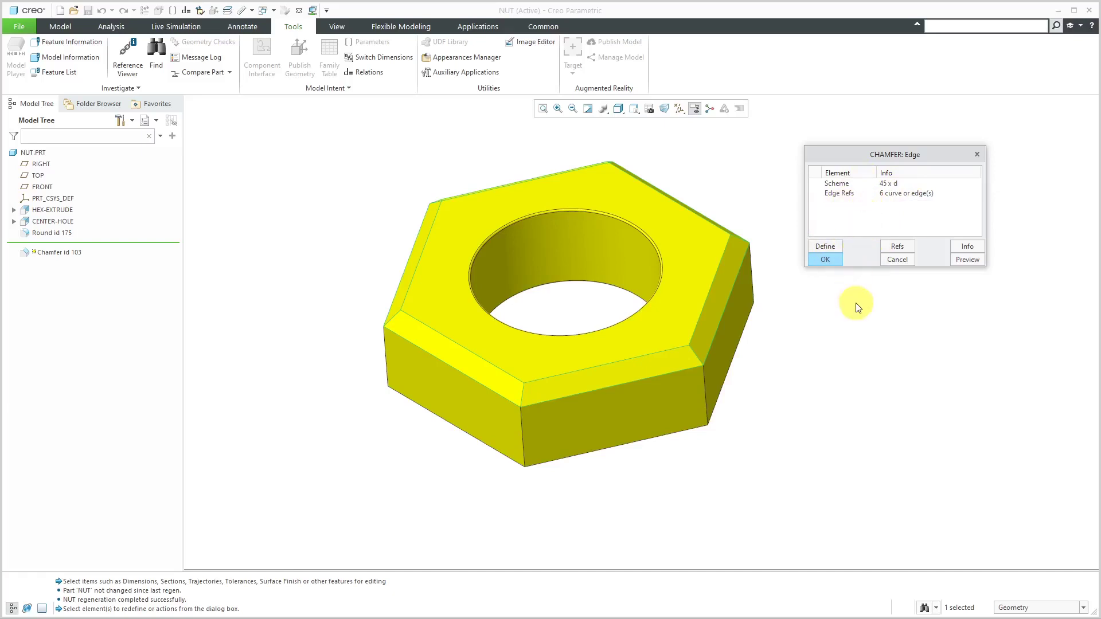
left_click(903, 260)
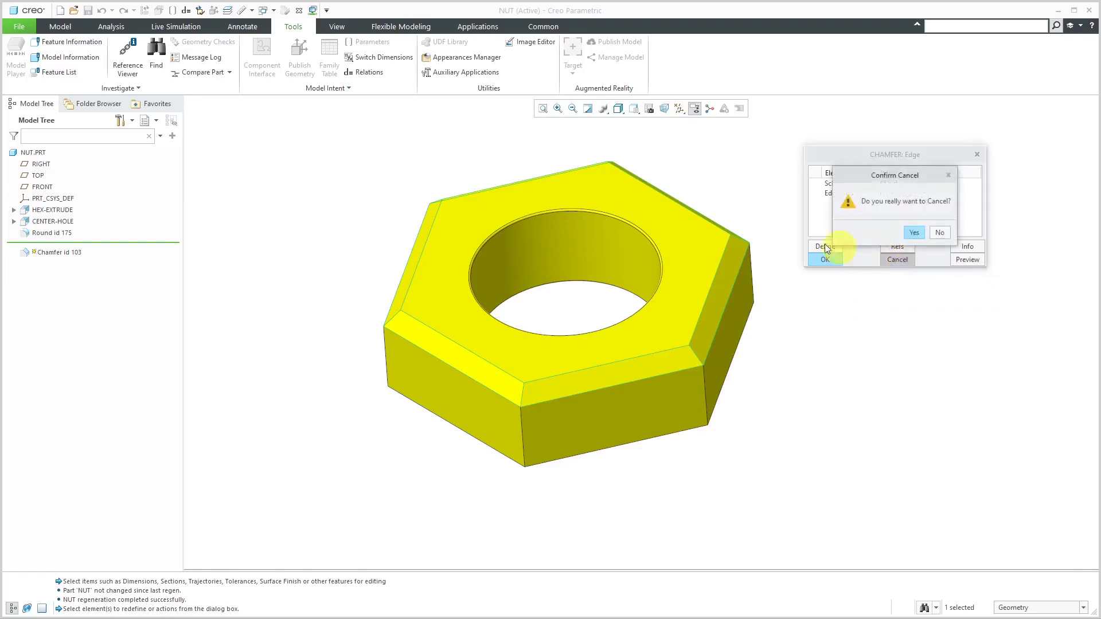
left_click(919, 229)
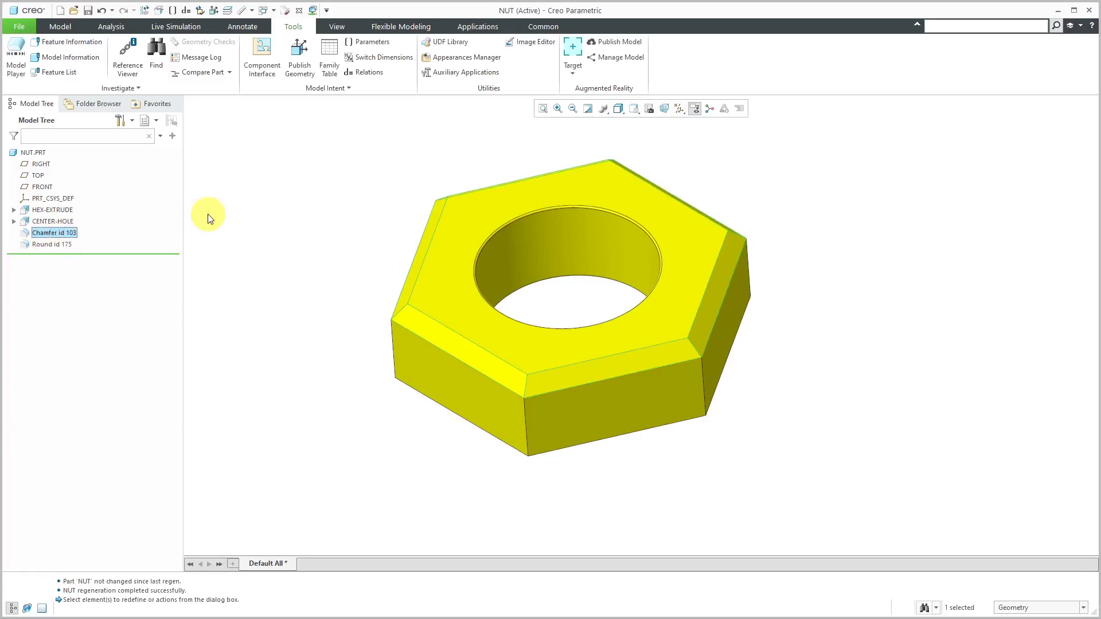
Step: Check Chamfer id 103's size dimension, then delete that chamfer
left_click(56, 233)
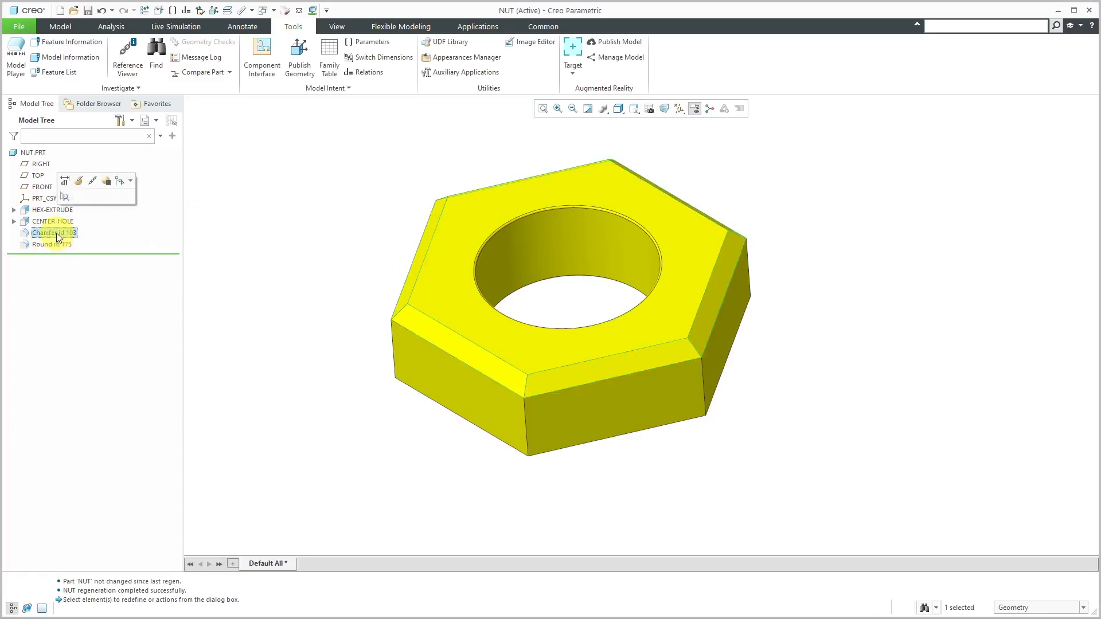
left_click(65, 181)
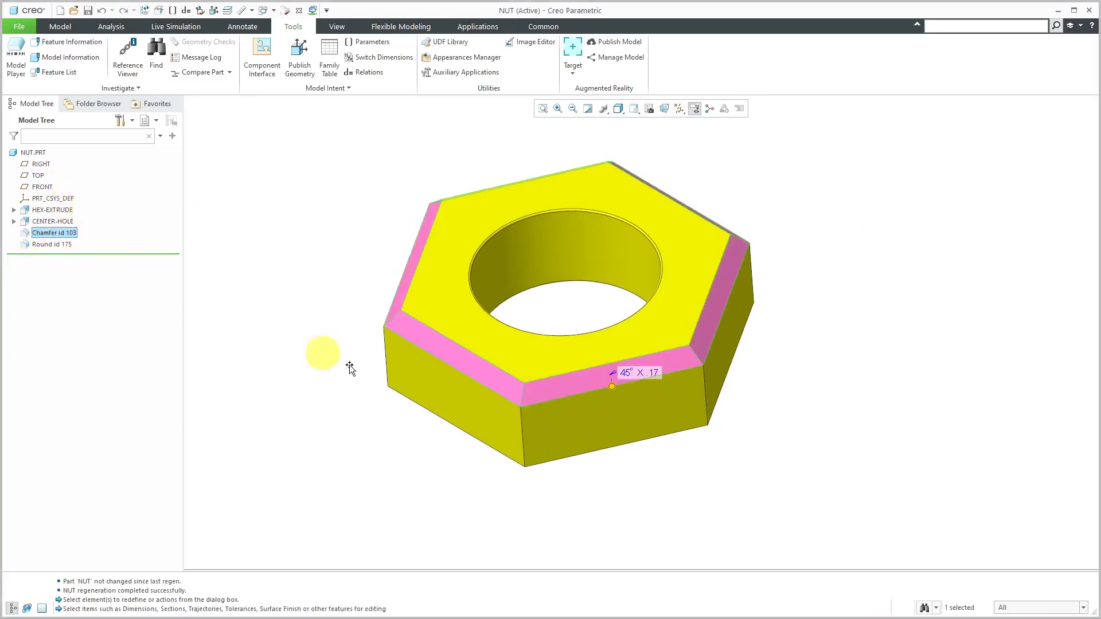
mouse_move(518, 387)
middle_mouse_down()
mouse_move(524, 378)
mouse_move(550, 393)
mouse_move(532, 404)
middle_mouse_up()
left_click(278, 339)
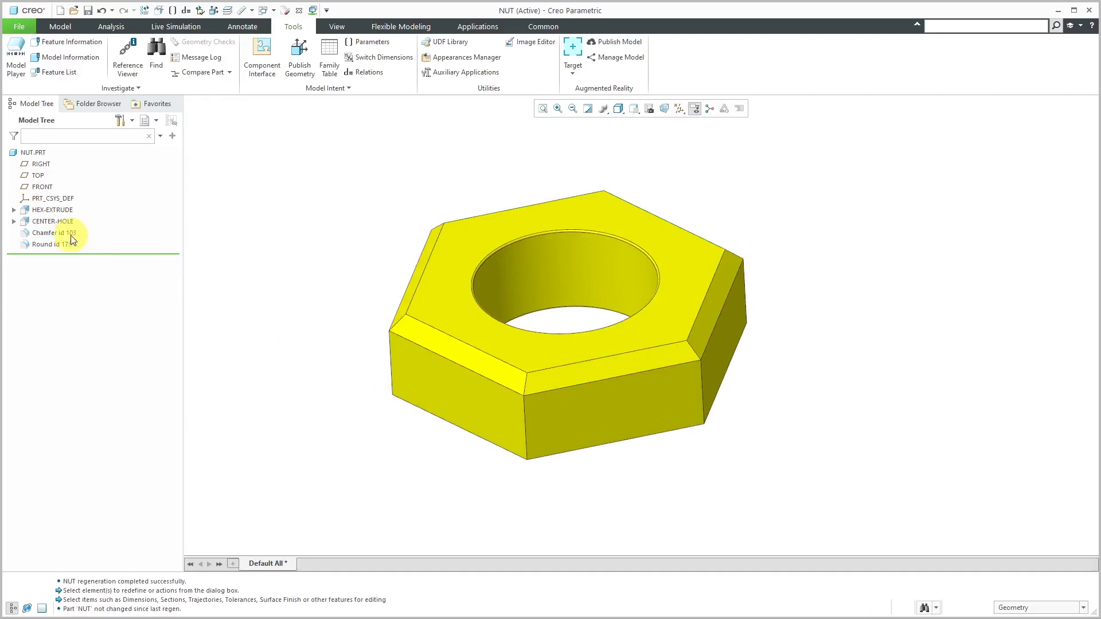
left_click(59, 231)
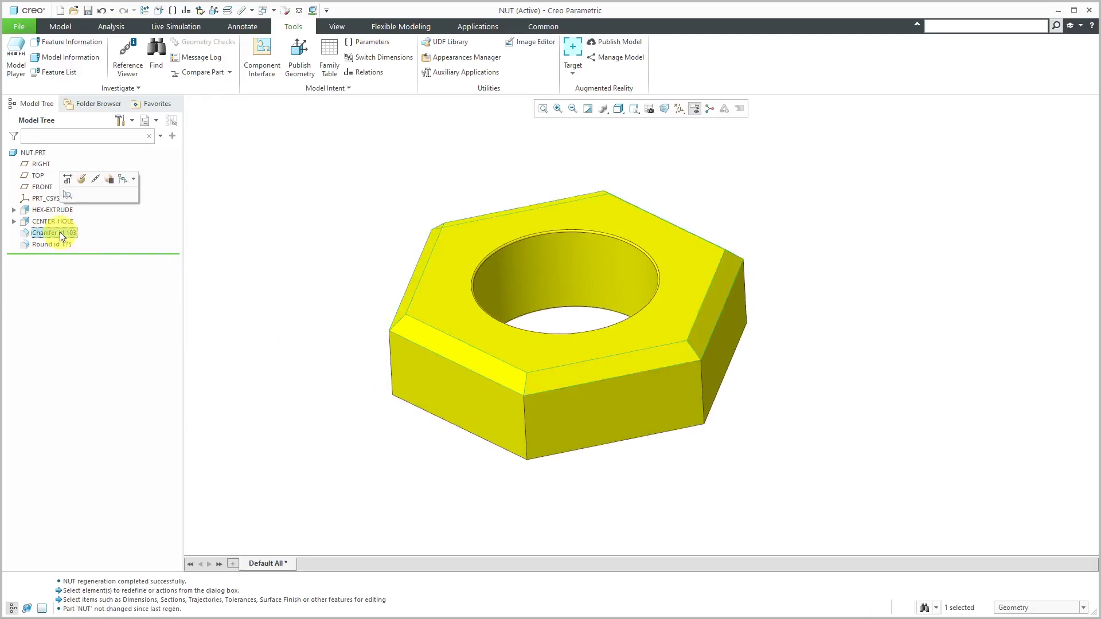
right_click(60, 232)
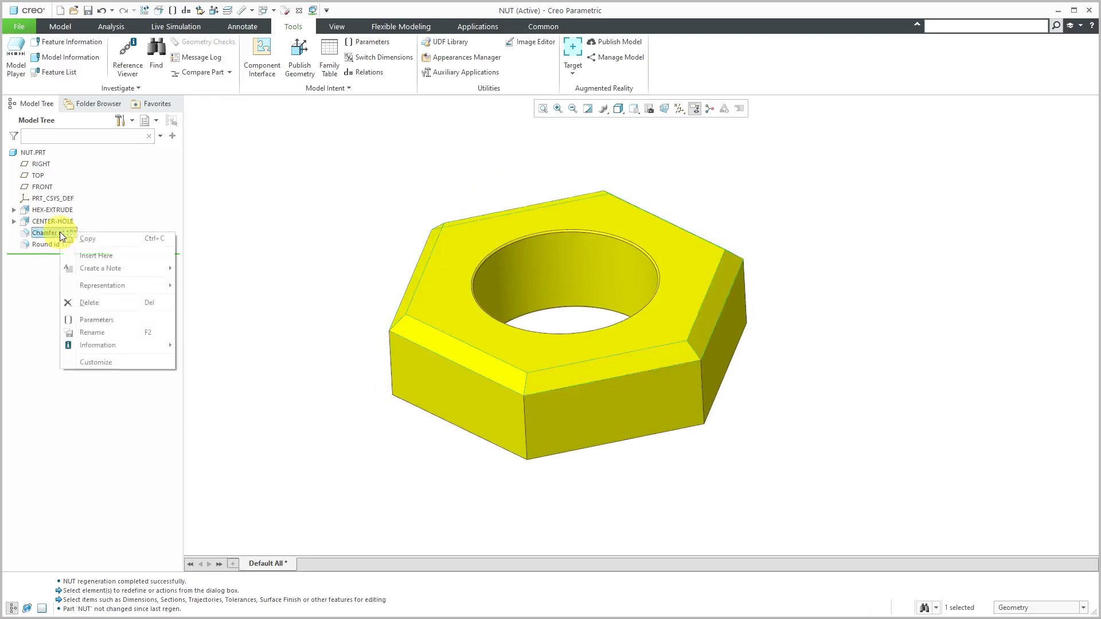
left_click(96, 301)
left_click(518, 330)
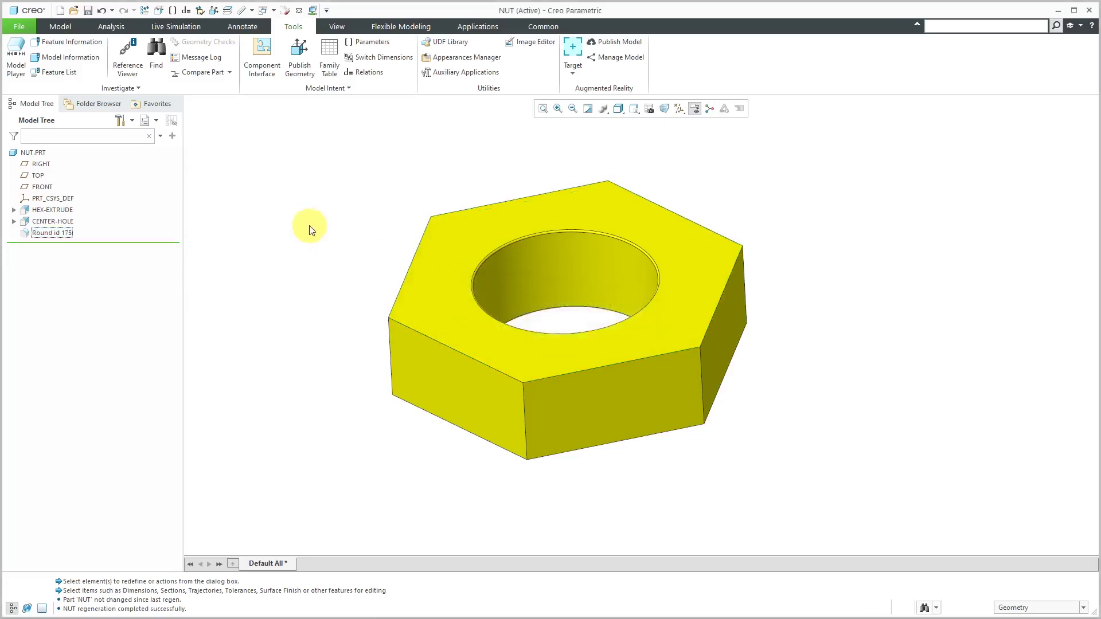
Step: Start a new edge chamfer and remove the top face from its references
left_click(61, 30)
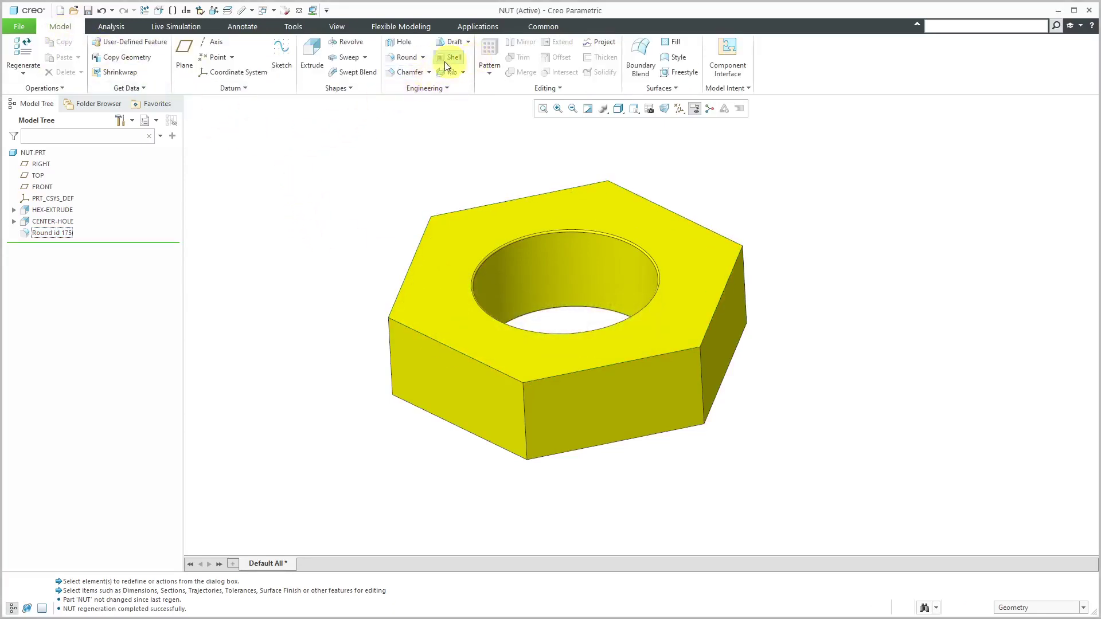
left_click(409, 73)
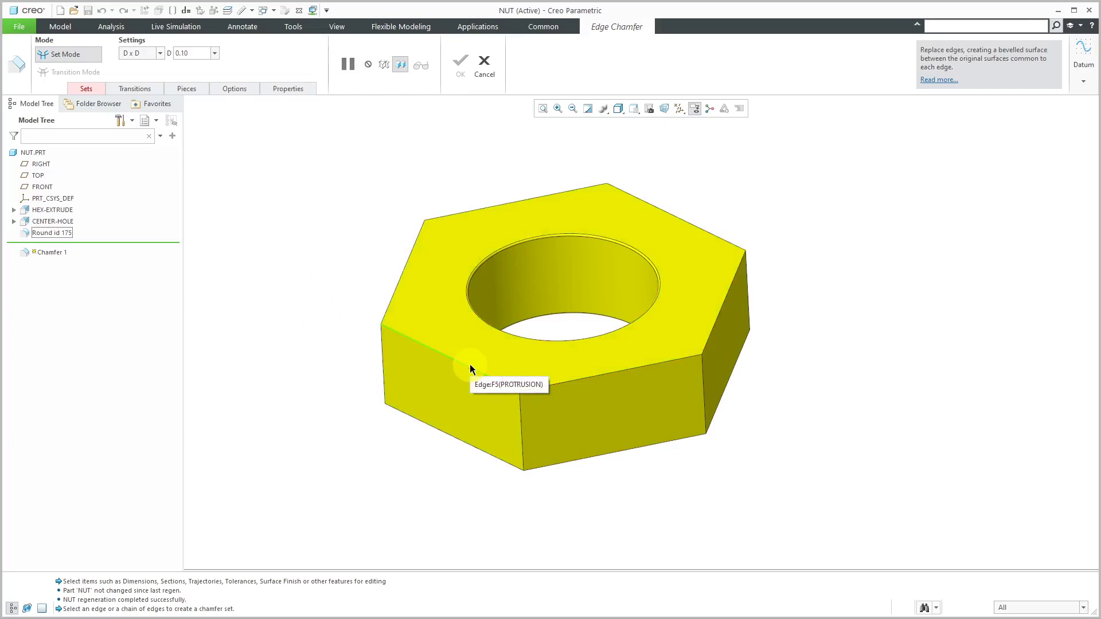
left_click(86, 89)
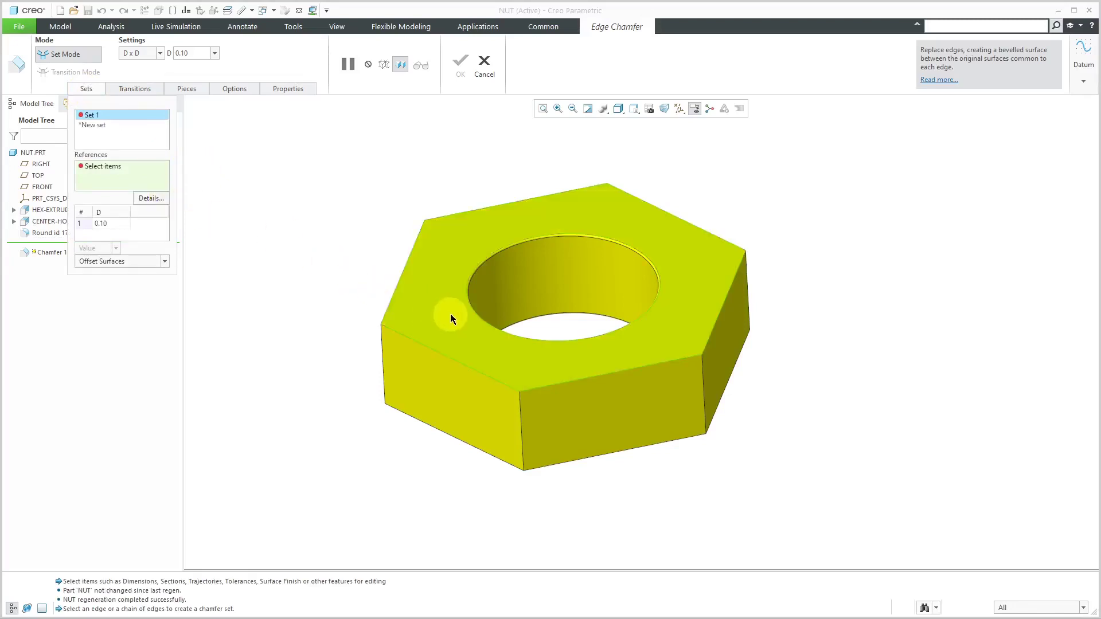
left_click(435, 322)
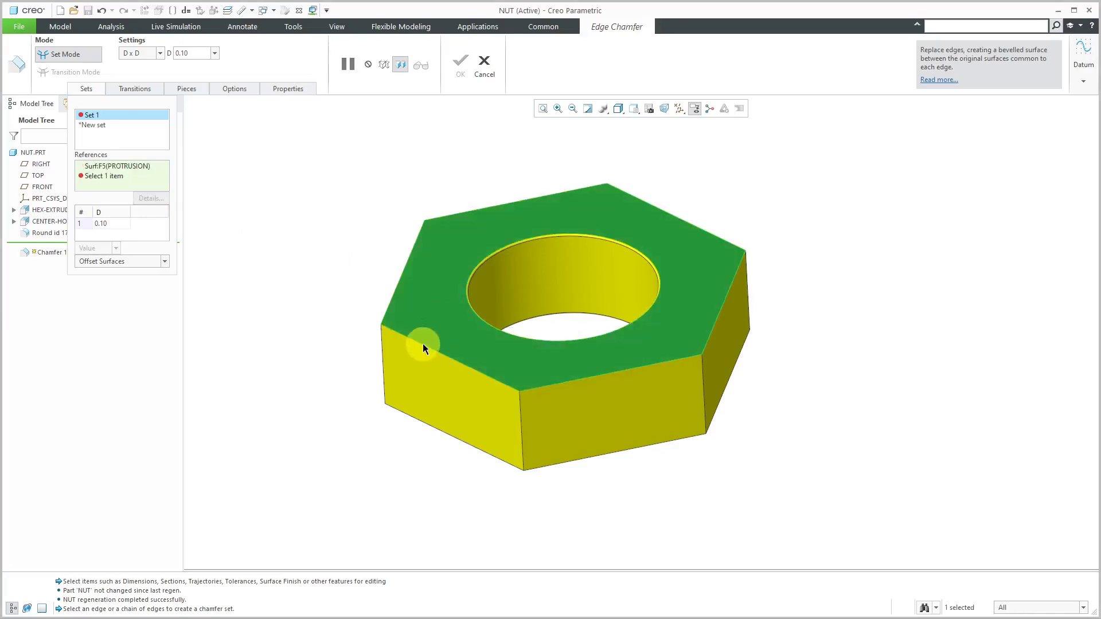
right_click(115, 168)
left_click(166, 178)
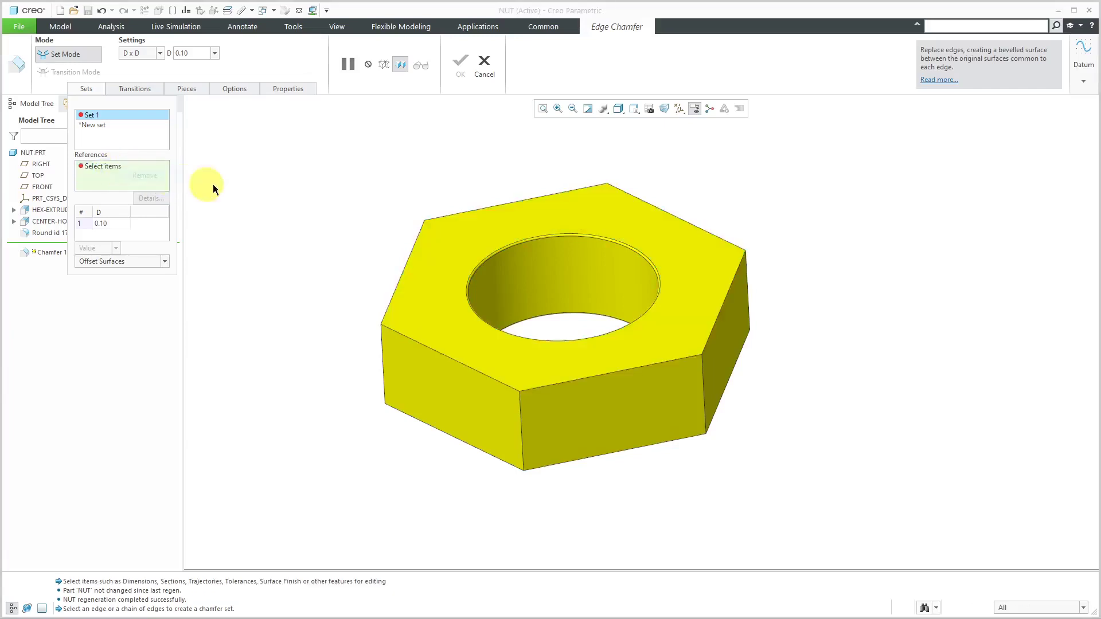
Step: Add the six top outer hex edges to the chamfer set
left_click(476, 370)
left_click(588, 380, "ctrl")
left_click(735, 275, "ctrl")
left_click(720, 239, "ctrl")
left_click(584, 185, "ctrl")
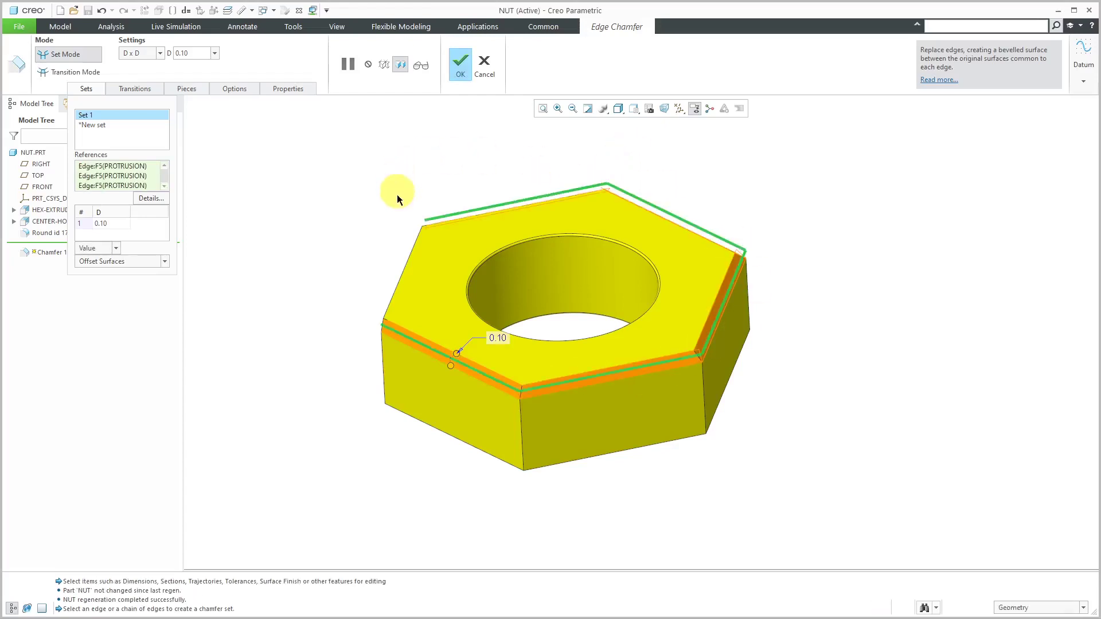
left_click(410, 249, "ctrl")
Step: Add the bottom outer hex edges to the chamfer set
middle_click_drag(459, 424, 474, 306)
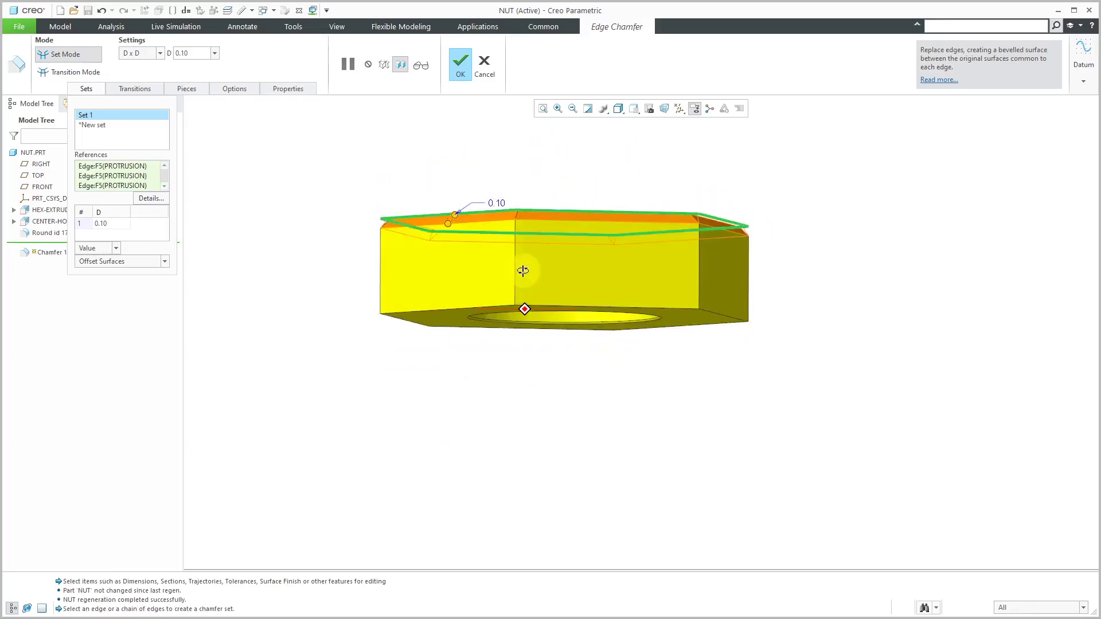
left_click(443, 311, "ctrl")
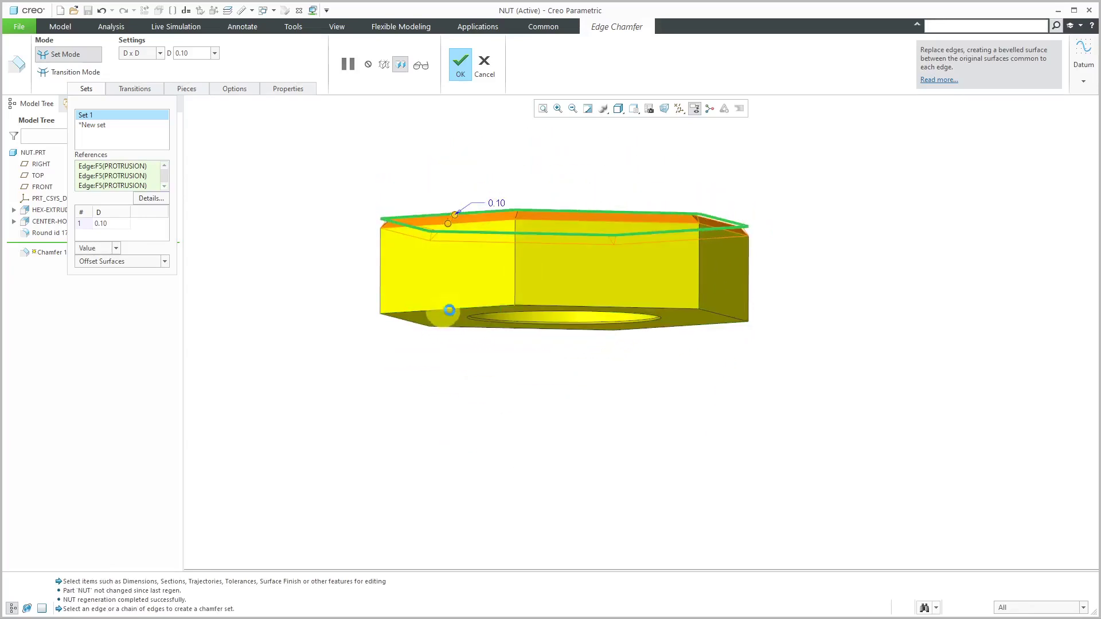
left_click(579, 309, "ctrl")
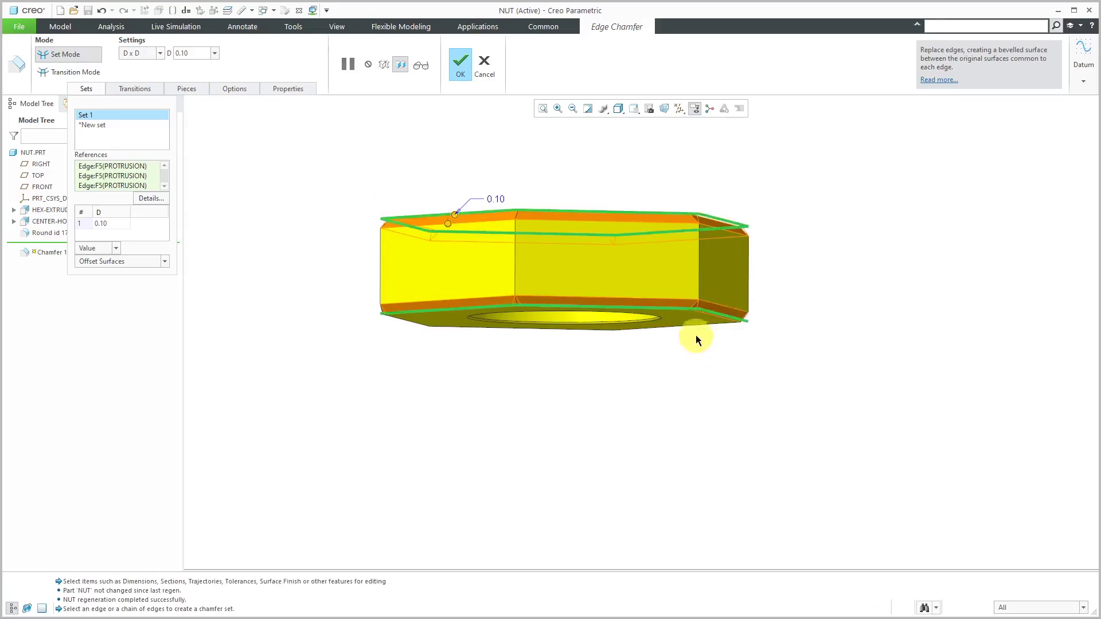
middle_click_drag(699, 327, 508, 177)
left_click(691, 307, "ctrl")
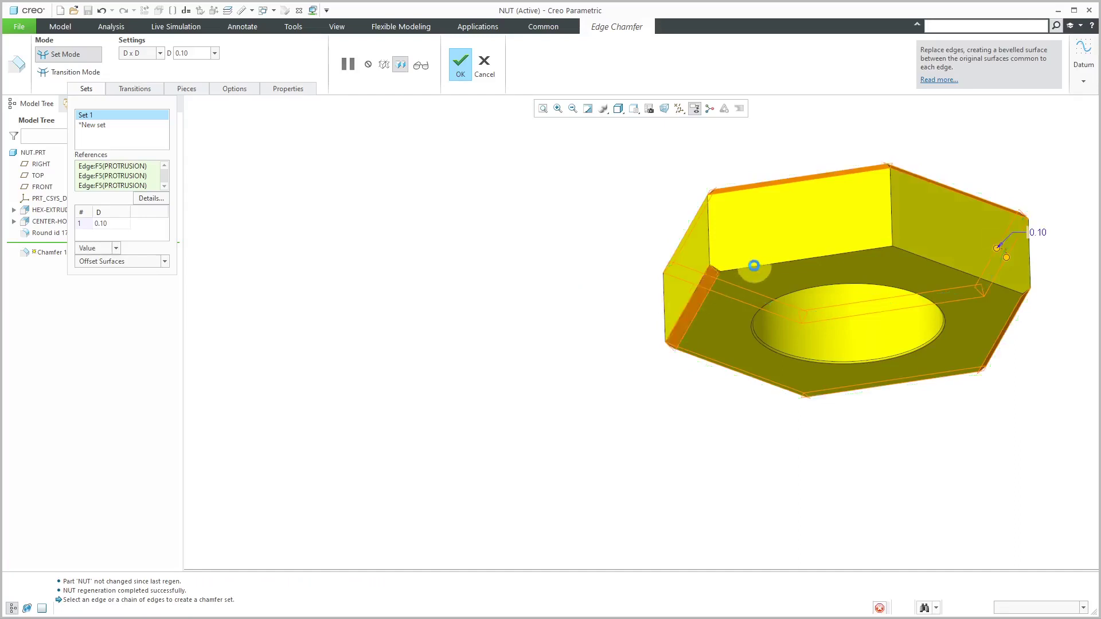
left_click(755, 270, "ctrl")
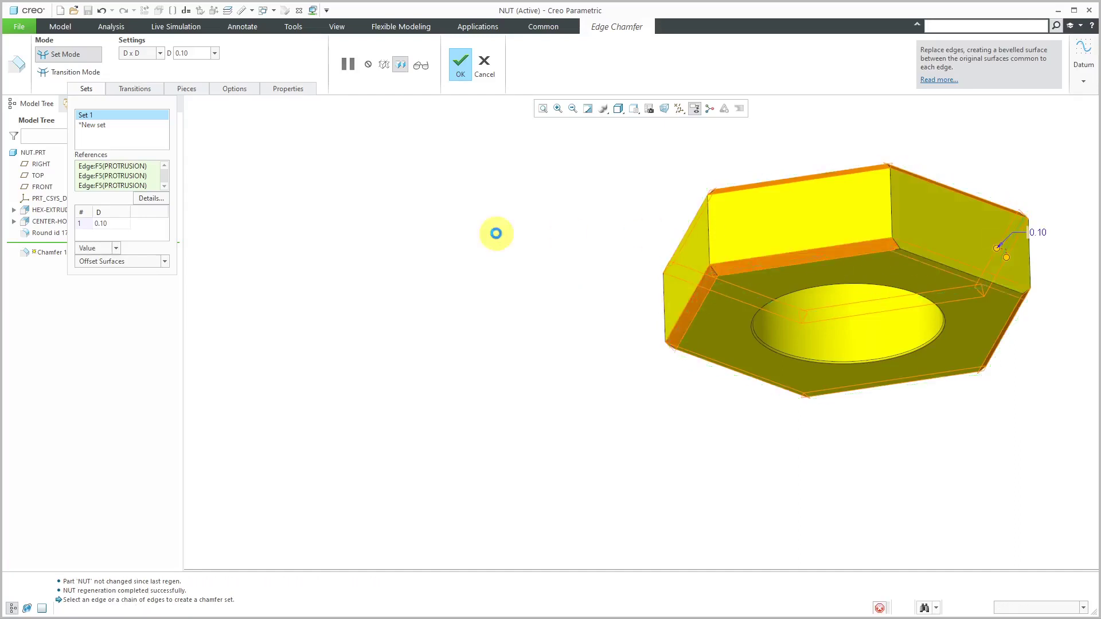
Step: Set chamfer distance D to 0.20 and complete Chamfer 1
left_click(113, 223)
type("0.2")
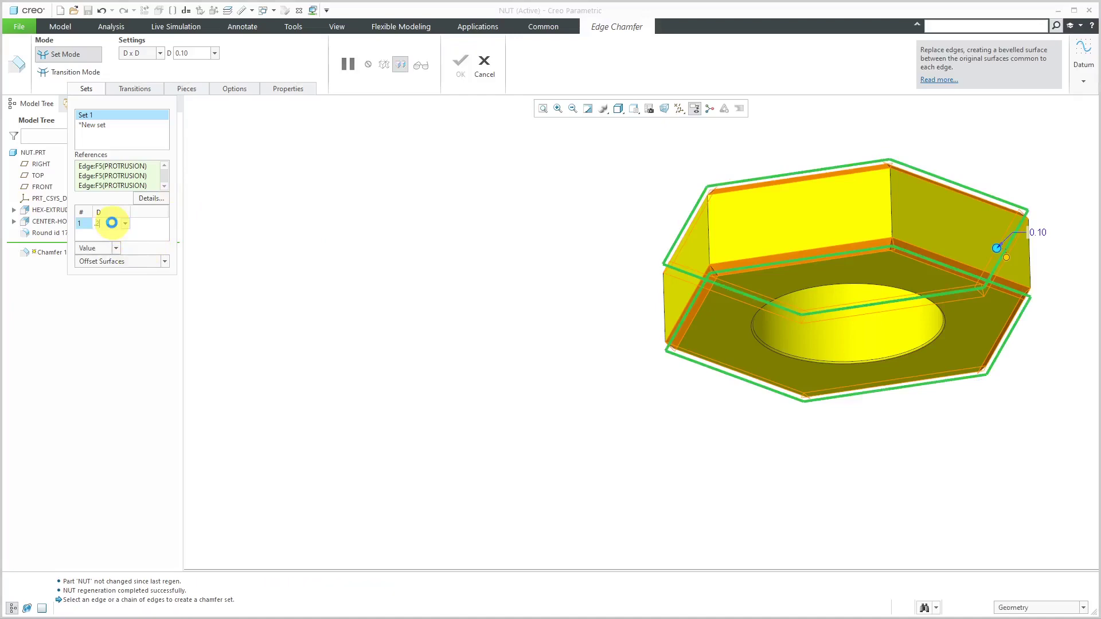
key("Return")
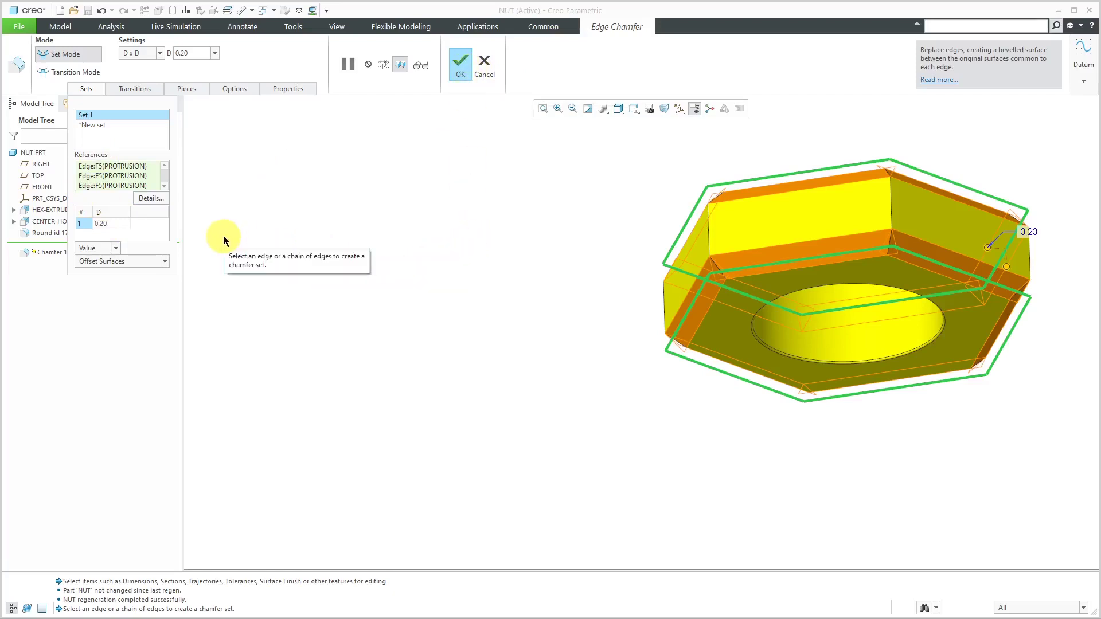
left_click(461, 68)
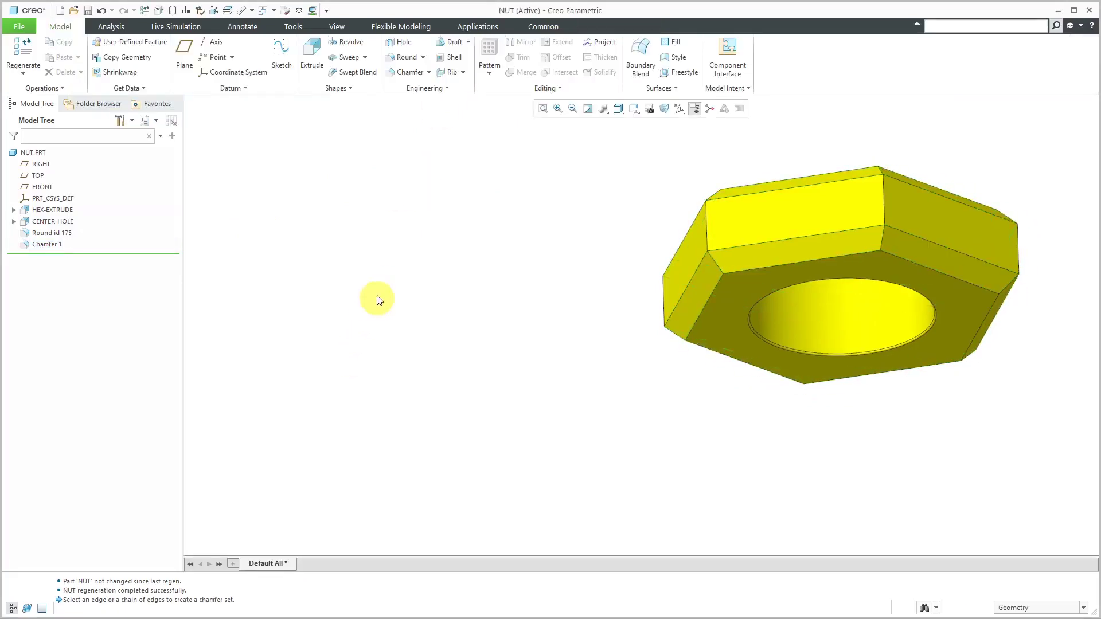
scroll(376, 296, "up", 3)
middle_click_drag(548, 267, 565, 292)
scroll(594, 166, "down", 3)
mouse_move(550, 213)
middle_mouse_down()
mouse_move(570, 206)
mouse_move(552, 238)
mouse_move(572, 223)
mouse_move(535, 216)
middle_mouse_up()
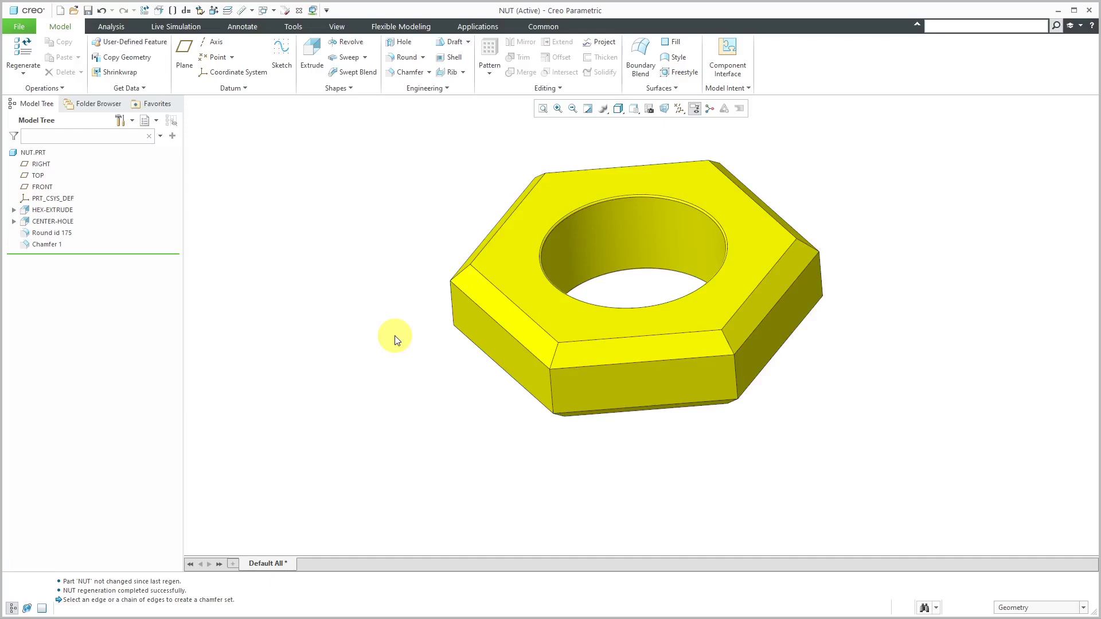
Step: In Relations, add the commented conditional 'if diameter < 1 / d9 = 0.05 / end'
left_click(739, 87)
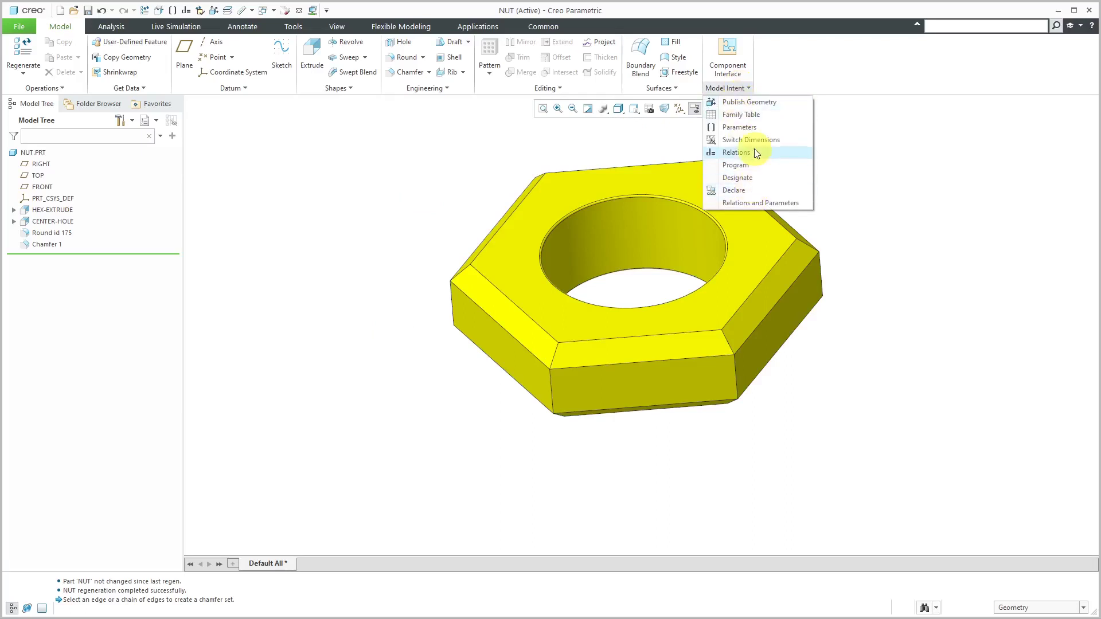
left_click(736, 152)
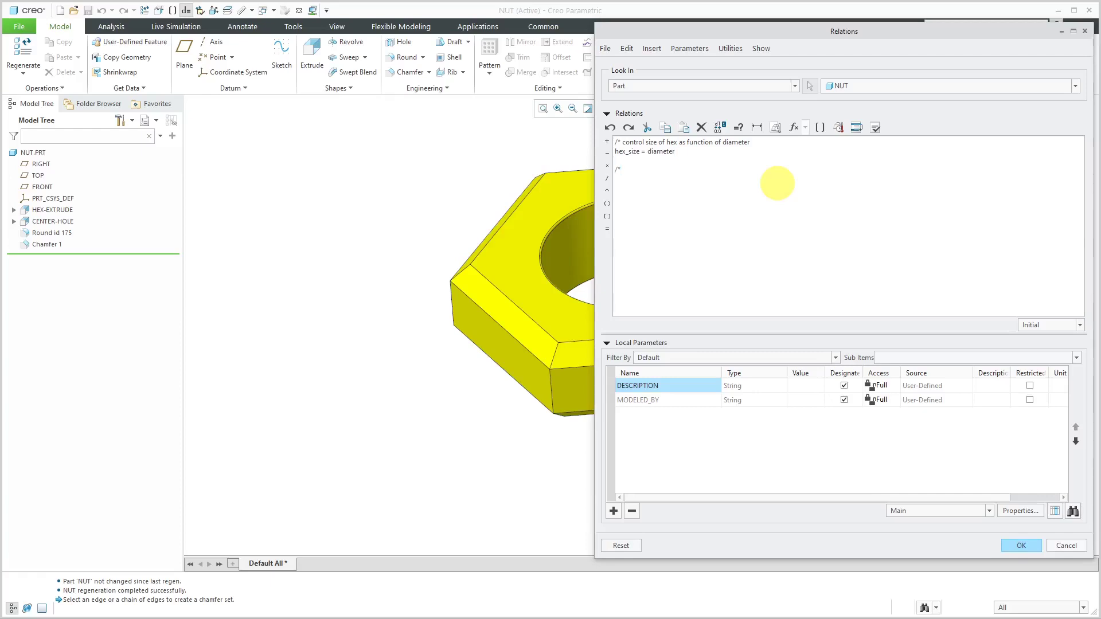
type("ntro")
type("l size of cham")
type("fer  ")
type("if diameter < 1")
left_click(46, 243)
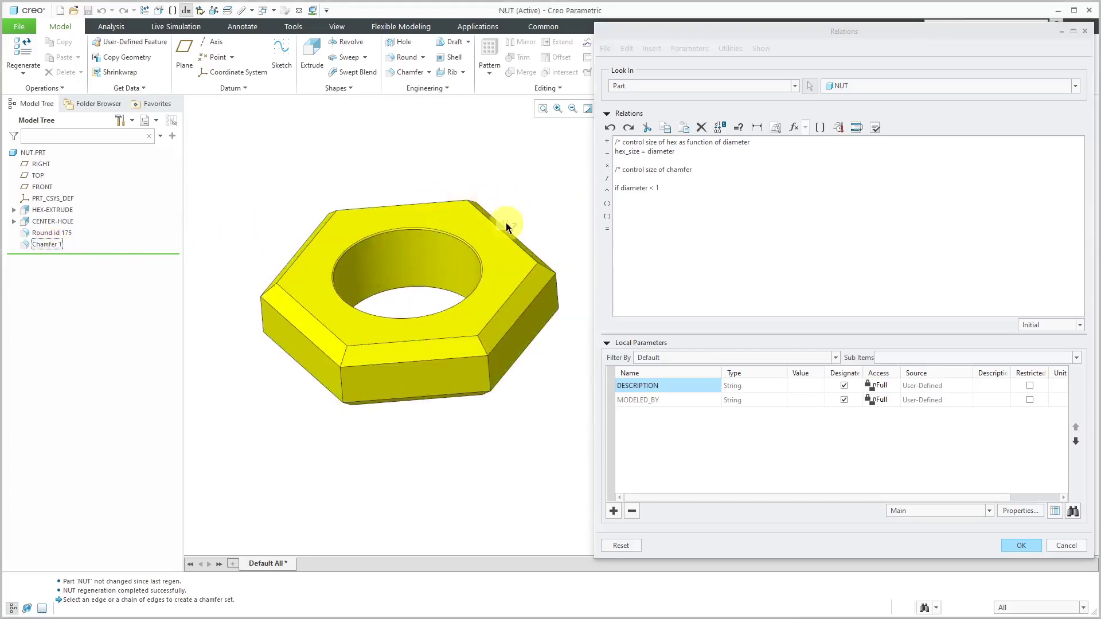
left_click(506, 227)
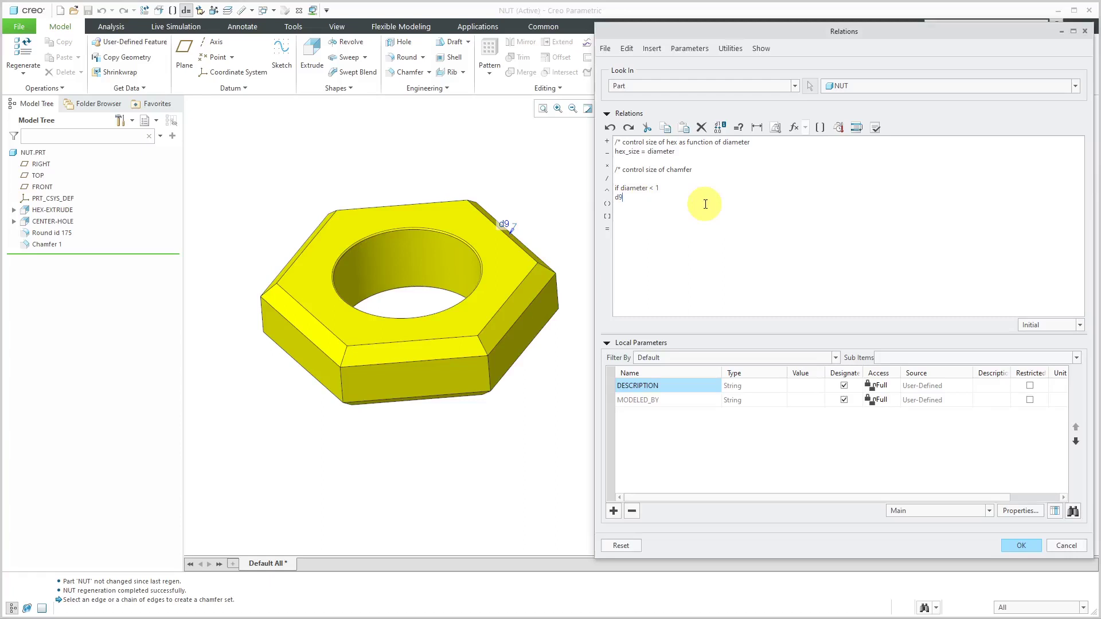
type("= 0.05")
key("Return")
type("endif")
Step: Apply the relations and redefine Round id 175 to regenerate the nut
left_click(1021, 545)
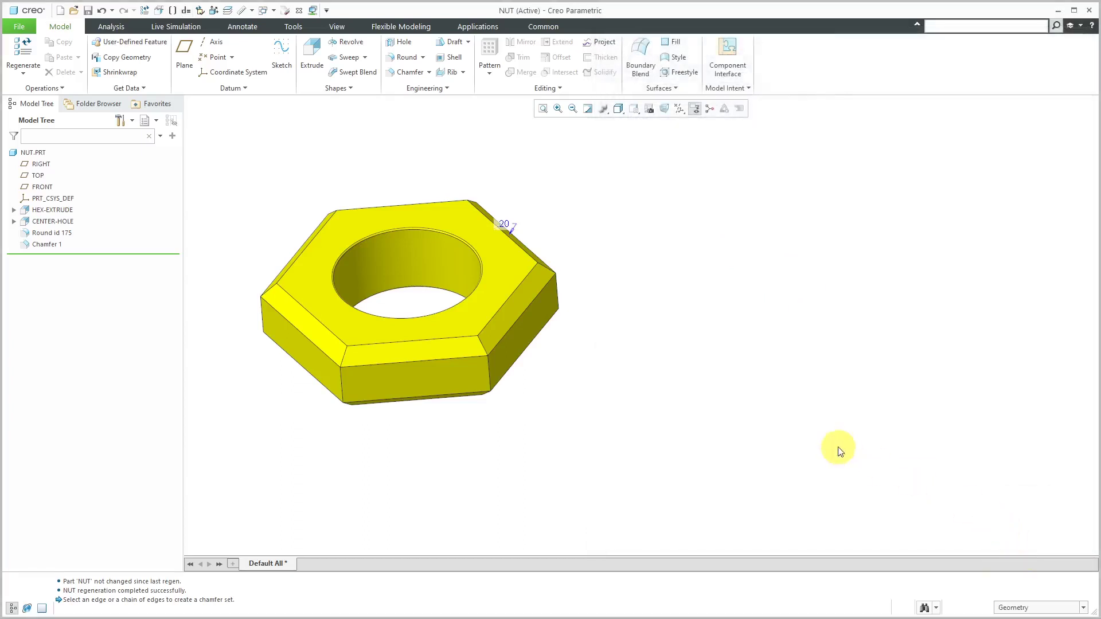
scroll(396, 298, "up", 3)
middle_click_drag(397, 297, 482, 297)
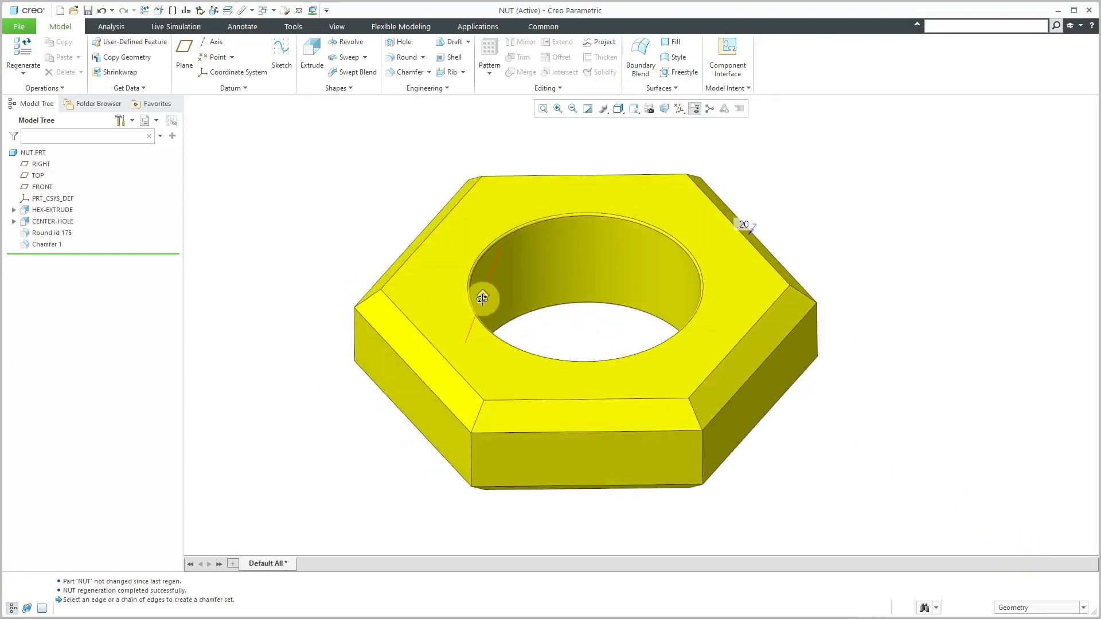
left_click(59, 232)
left_click(80, 182)
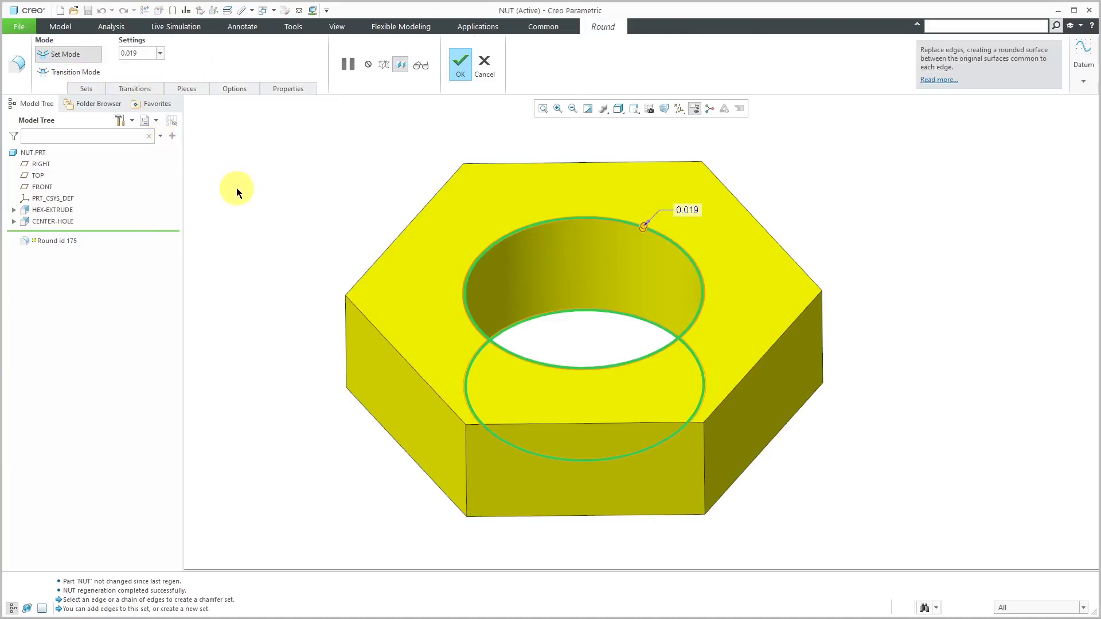
left_click(460, 71)
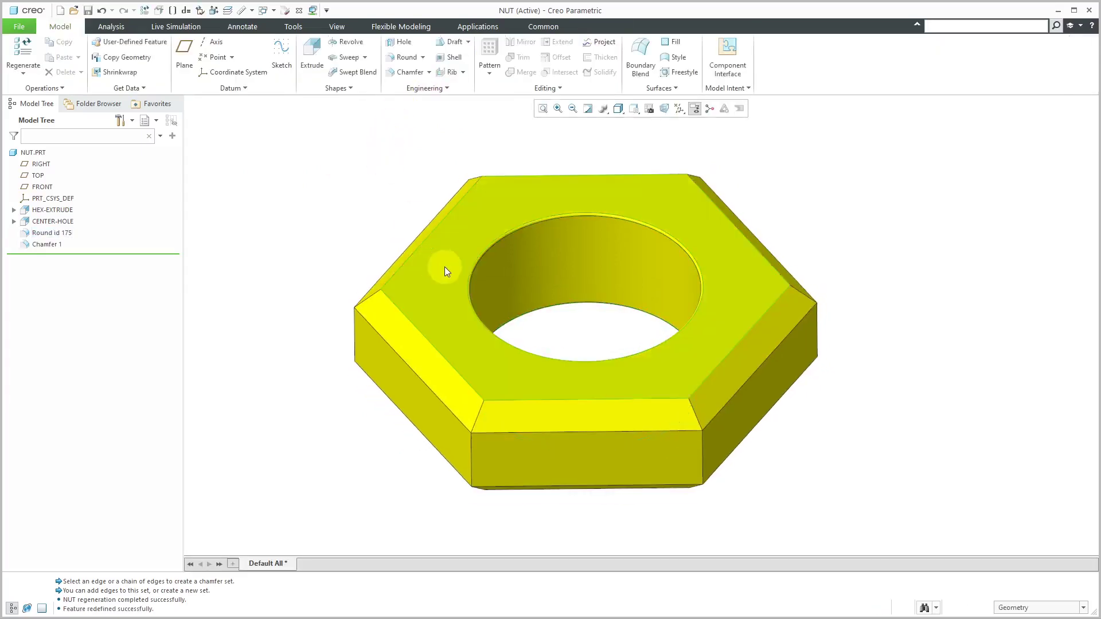
mouse_move(459, 268)
middle_mouse_down()
mouse_move(455, 197)
mouse_move(445, 245)
mouse_move(420, 248)
mouse_move(447, 246)
mouse_move(431, 258)
middle_mouse_up()
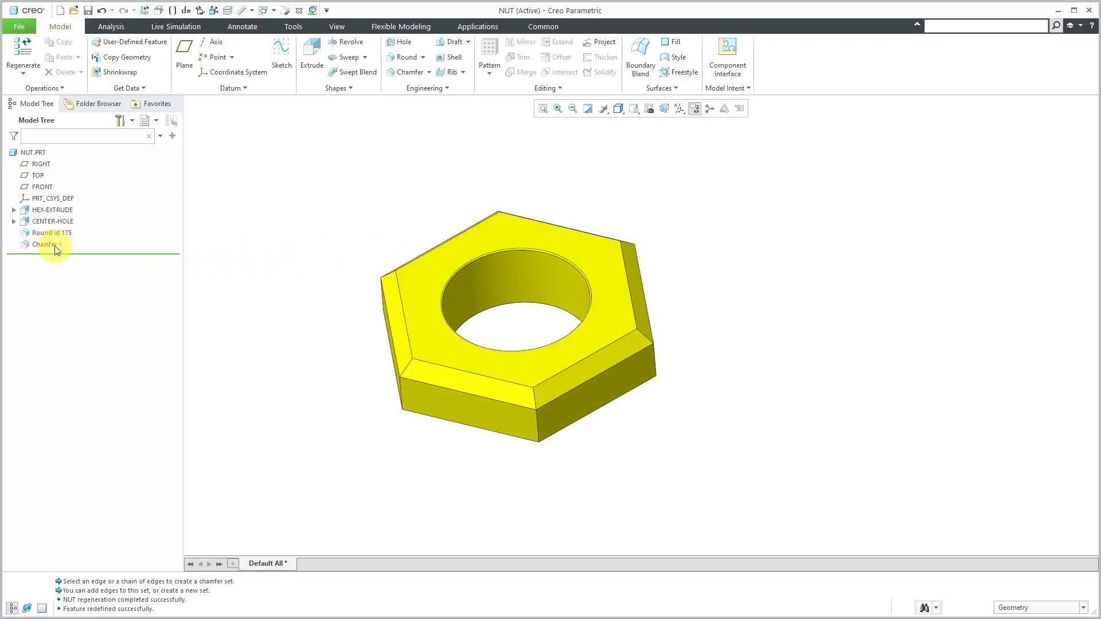
Step: Move Chamfer 1 above the round in the tree and rename the round ROUND
left_click_drag(54, 244, 56, 224)
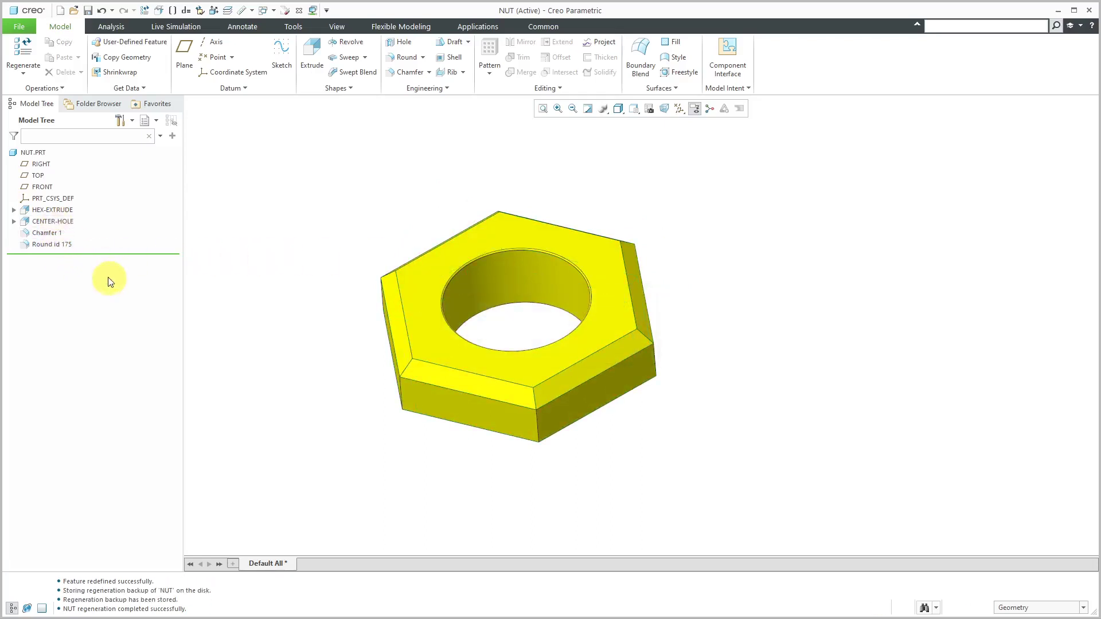
left_click(62, 245)
left_click(62, 246)
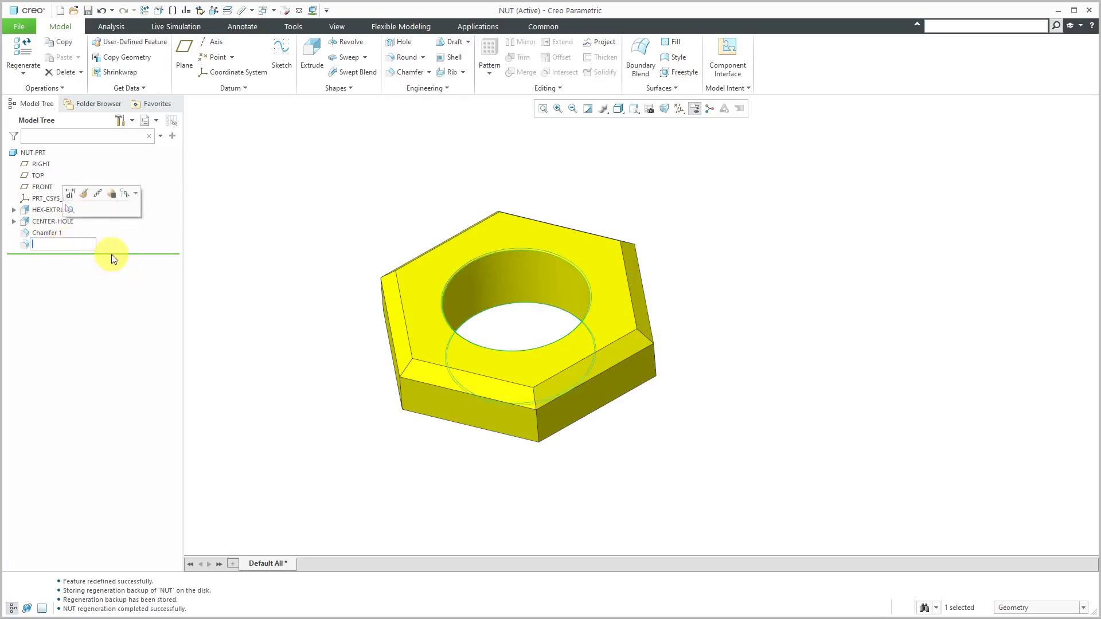
type("ROUND")
key("Return")
left_click(271, 250)
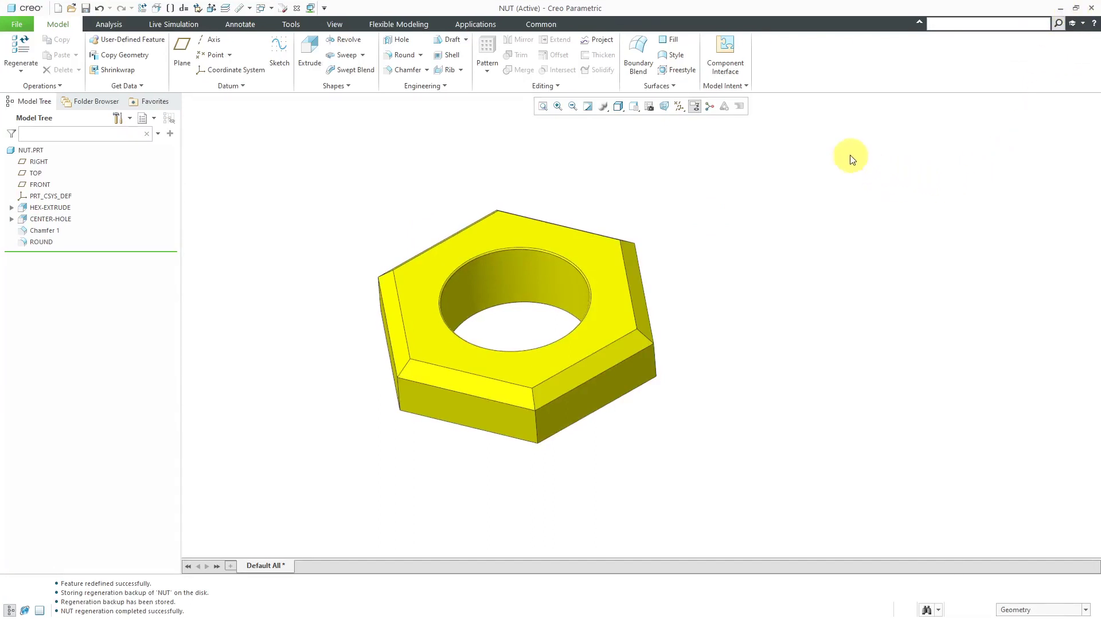
Step: Open the nut's family table from Model Intent and move its window aside
left_click(739, 87)
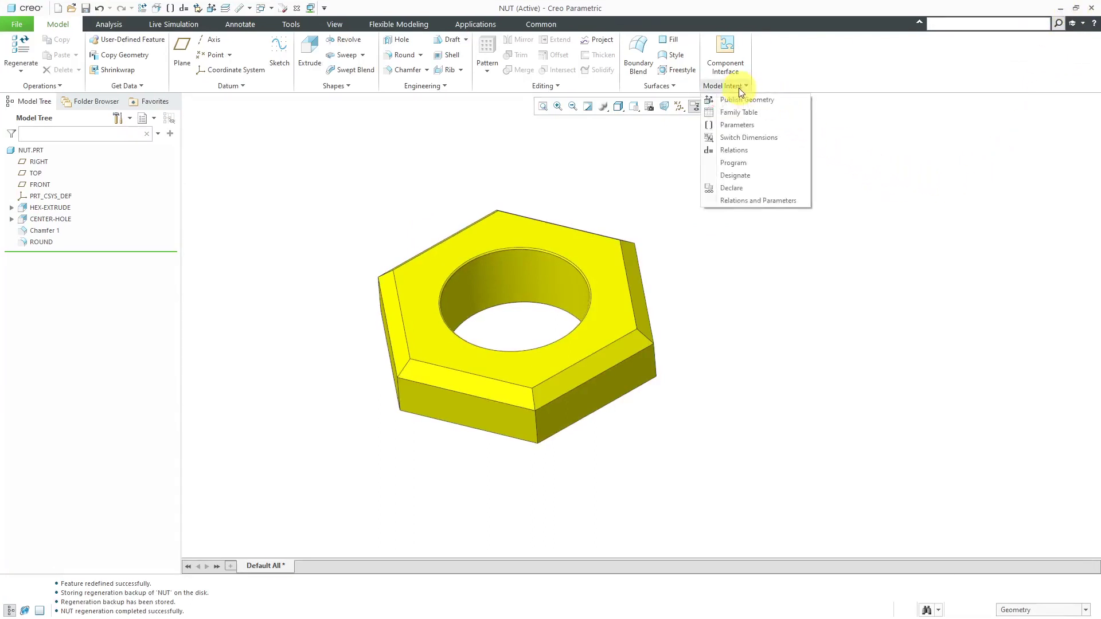
left_click(737, 113)
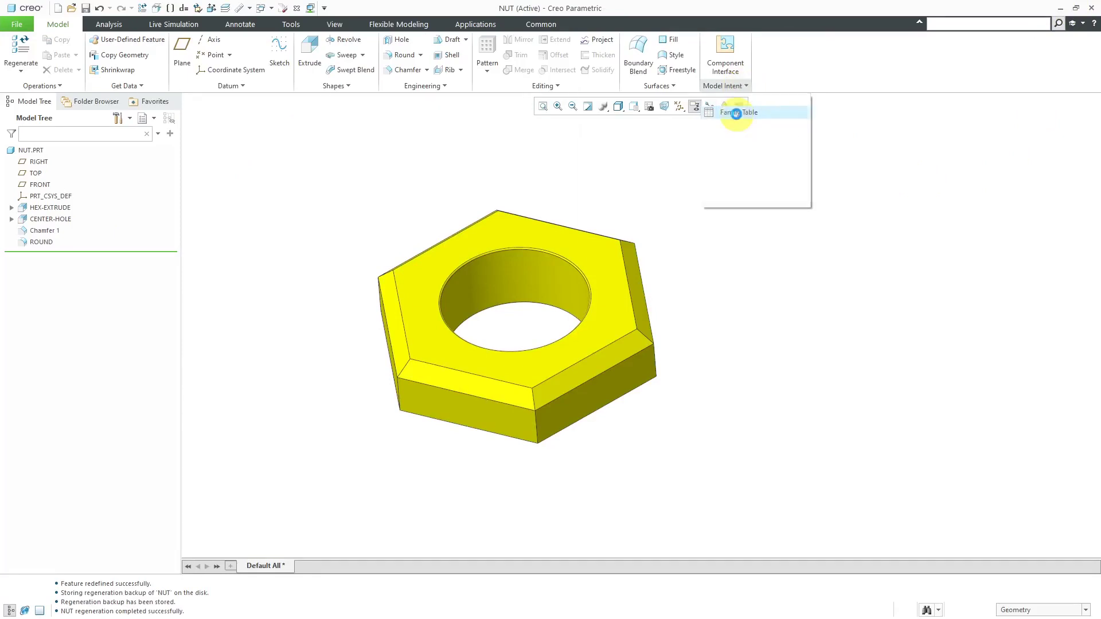
left_click_drag(329, 70, 714, 77)
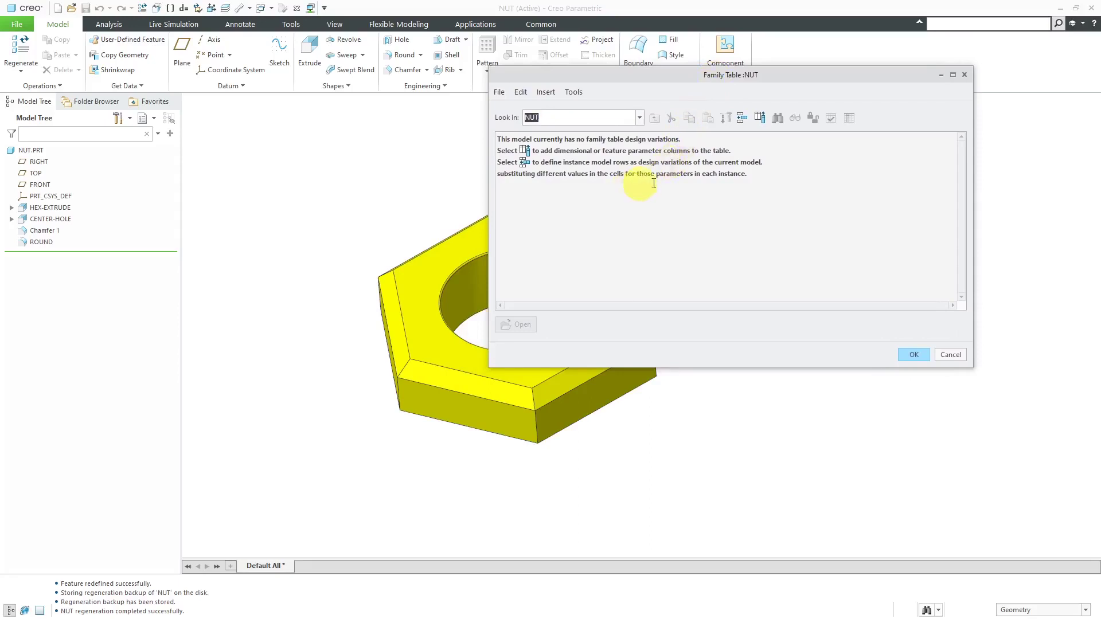
Step: Add the hole diameter d5 and the 1.00 height d4 as family table columns
left_click(760, 117)
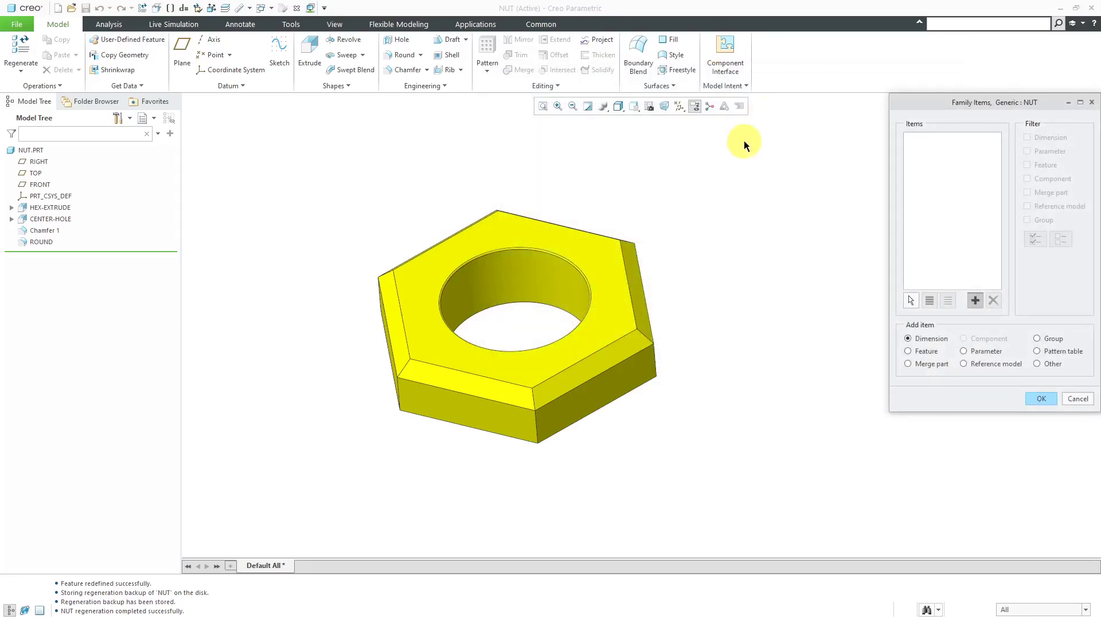
left_click(559, 270)
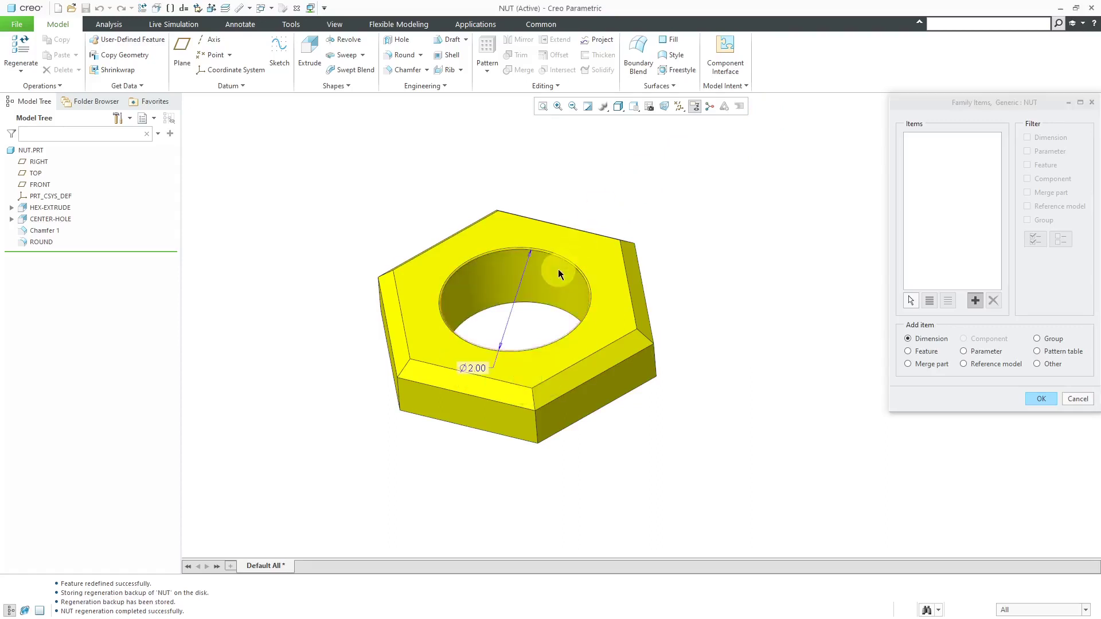
left_click(481, 373)
left_click(703, 201)
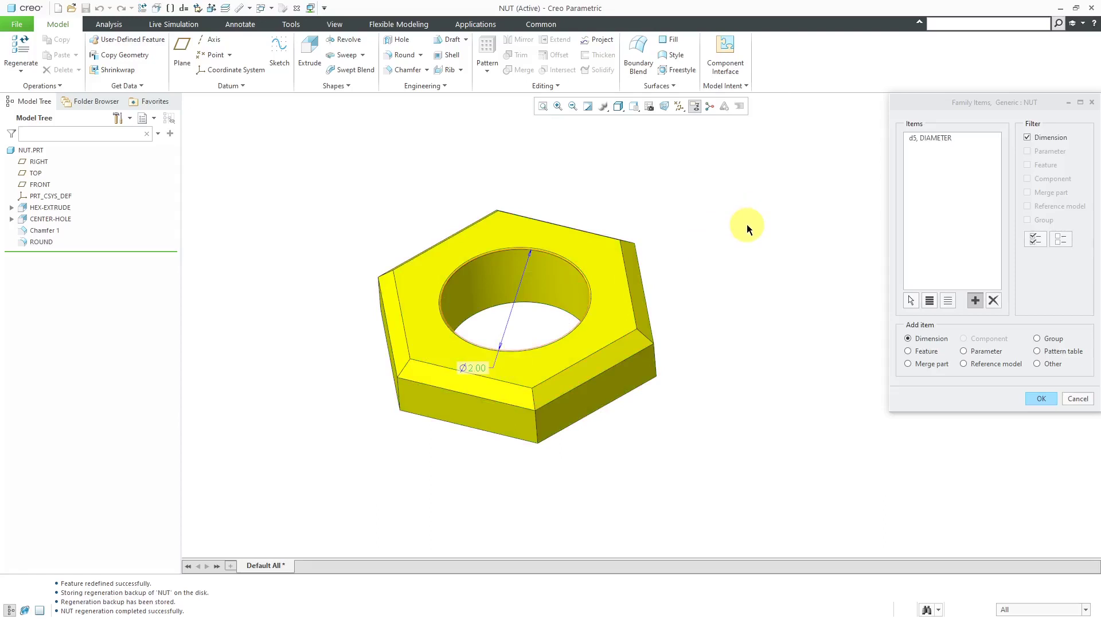
middle_click_drag(708, 363, 712, 320)
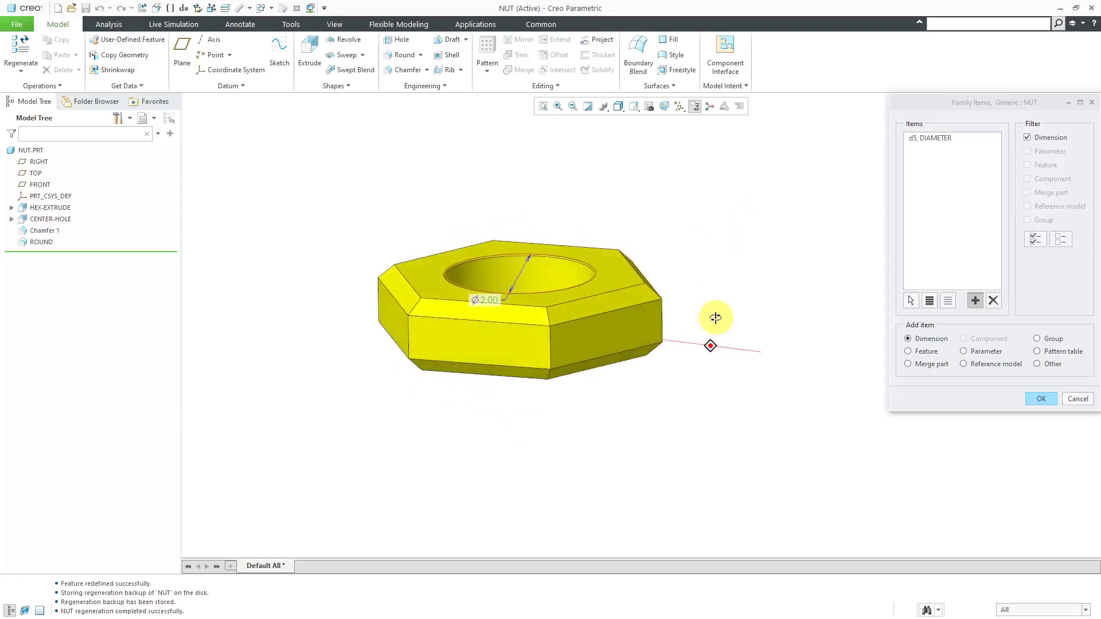
left_click(62, 208)
middle_click_drag(563, 226, 432, 238)
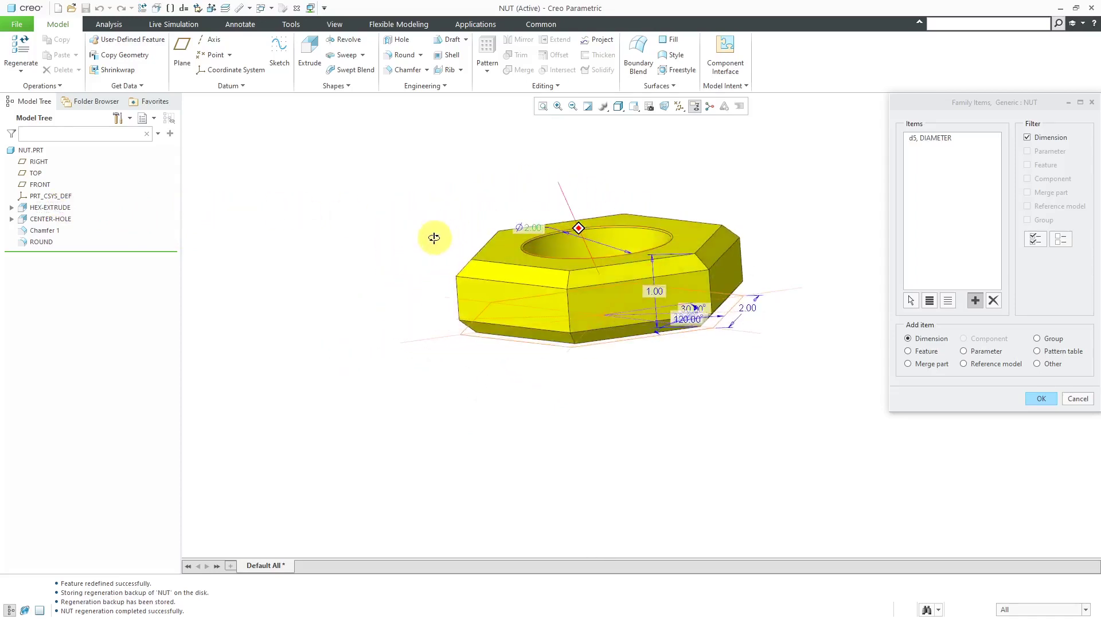
left_click(652, 294)
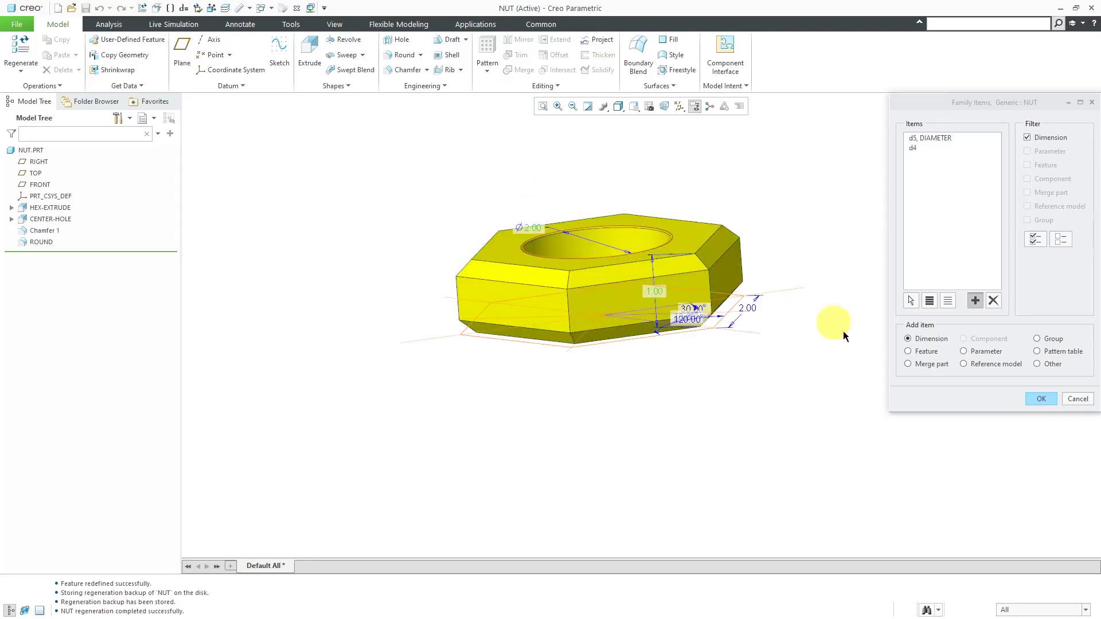
left_click(1042, 399)
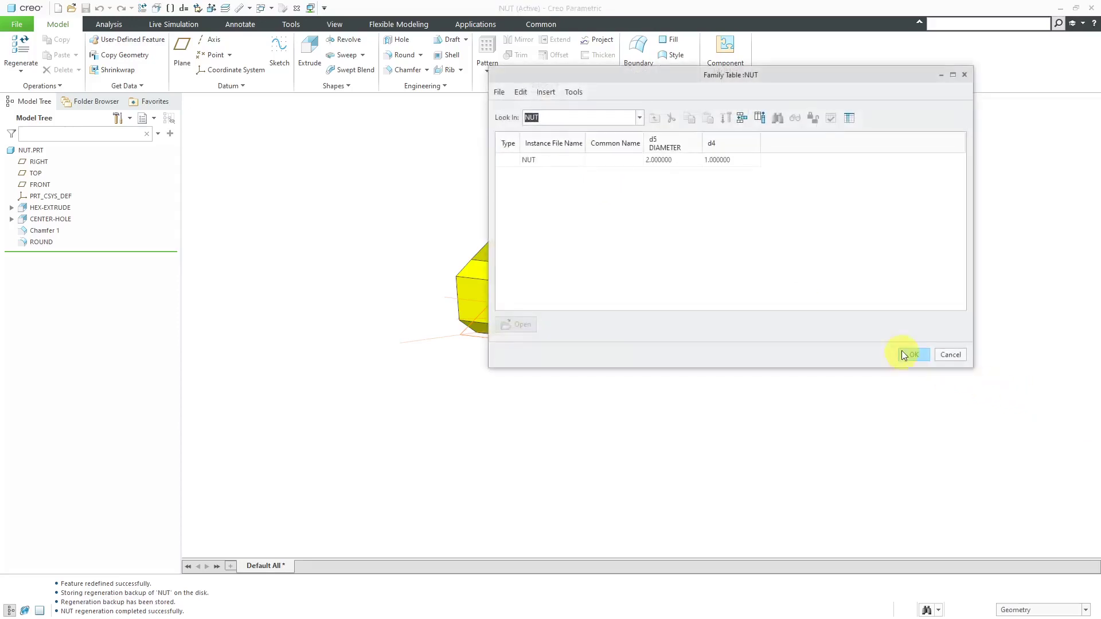
Step: Close the family table, rename the hex extrude's 1.00 dimension d4 to 'height', and regenerate
left_click(914, 354)
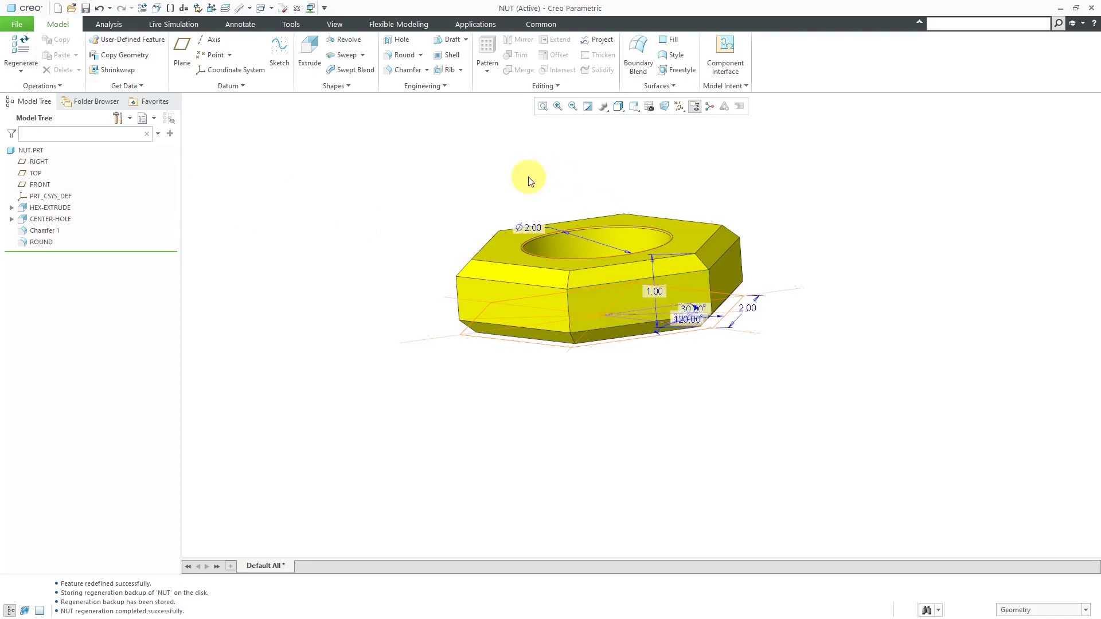
left_click(69, 207)
left_click(78, 140)
left_click(661, 298)
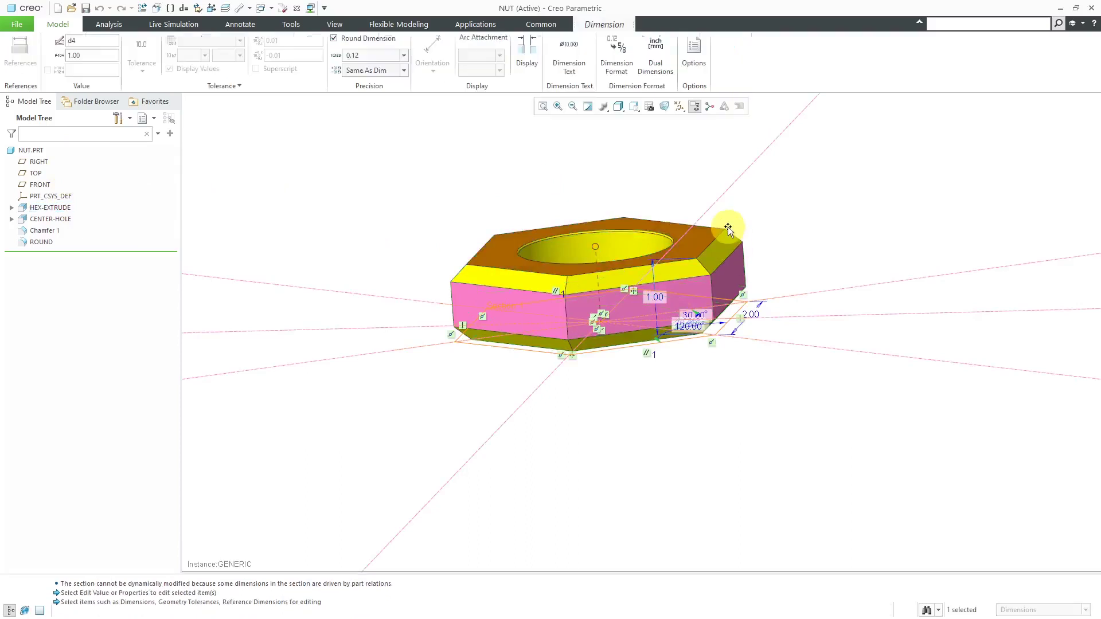
left_click(93, 48)
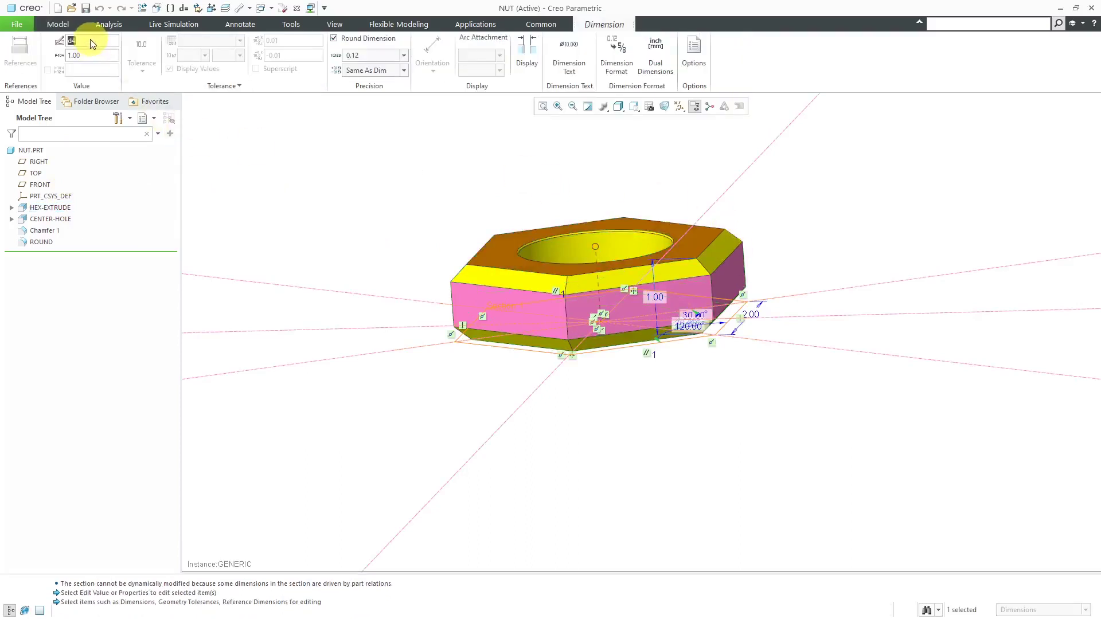
type("height")
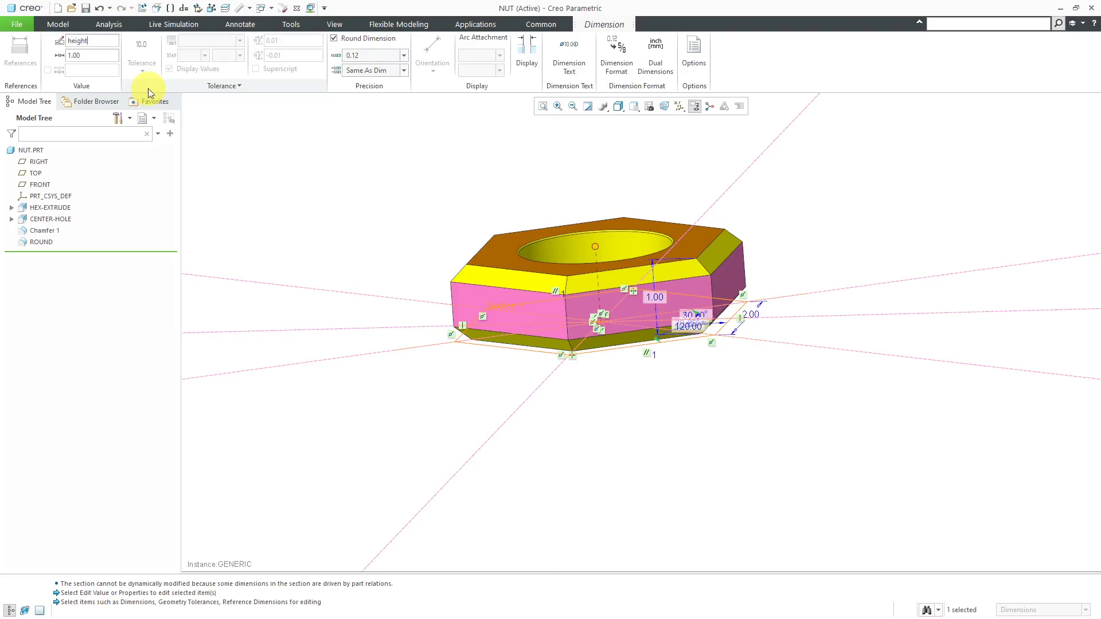
left_click(288, 171)
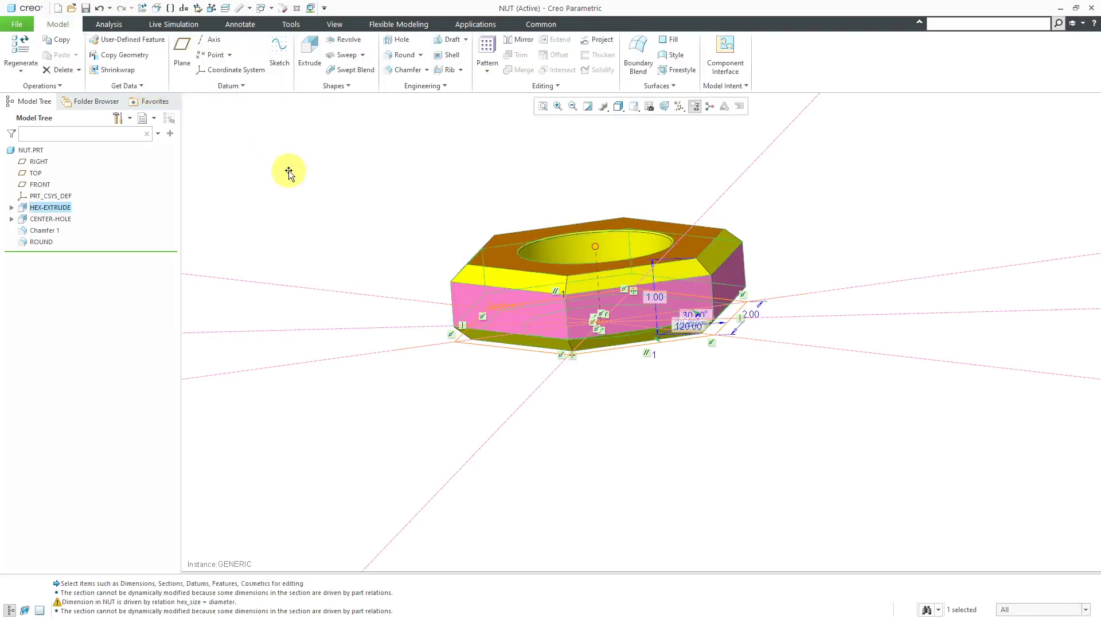
key("ctrl+g")
Step: Reopen the family table and add a new instance row named NUT_0_25
left_click(735, 84)
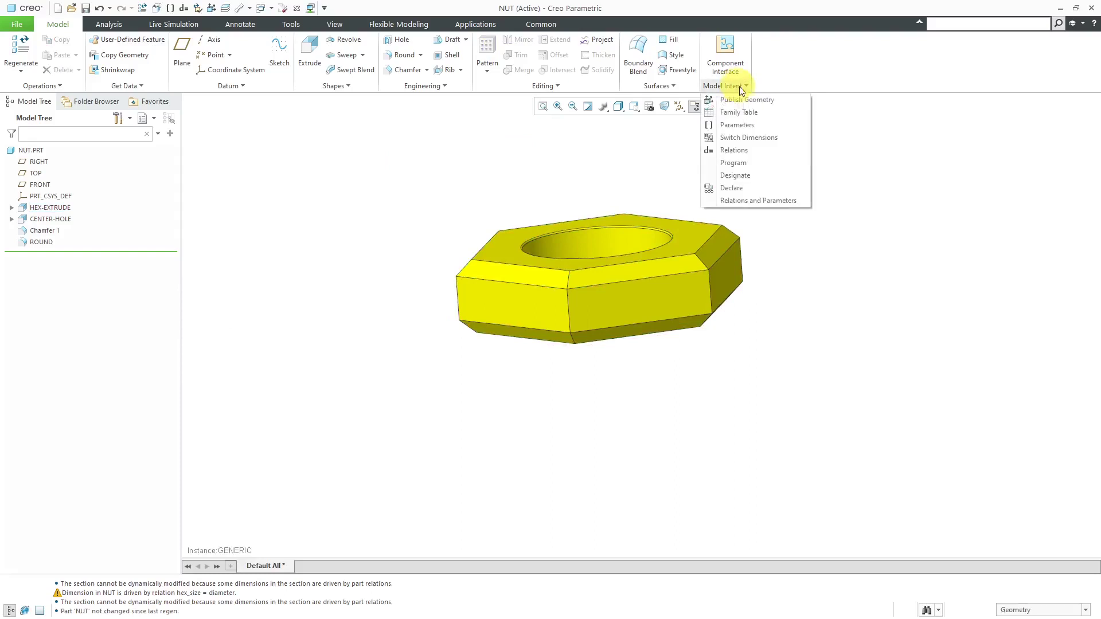
left_click(754, 110)
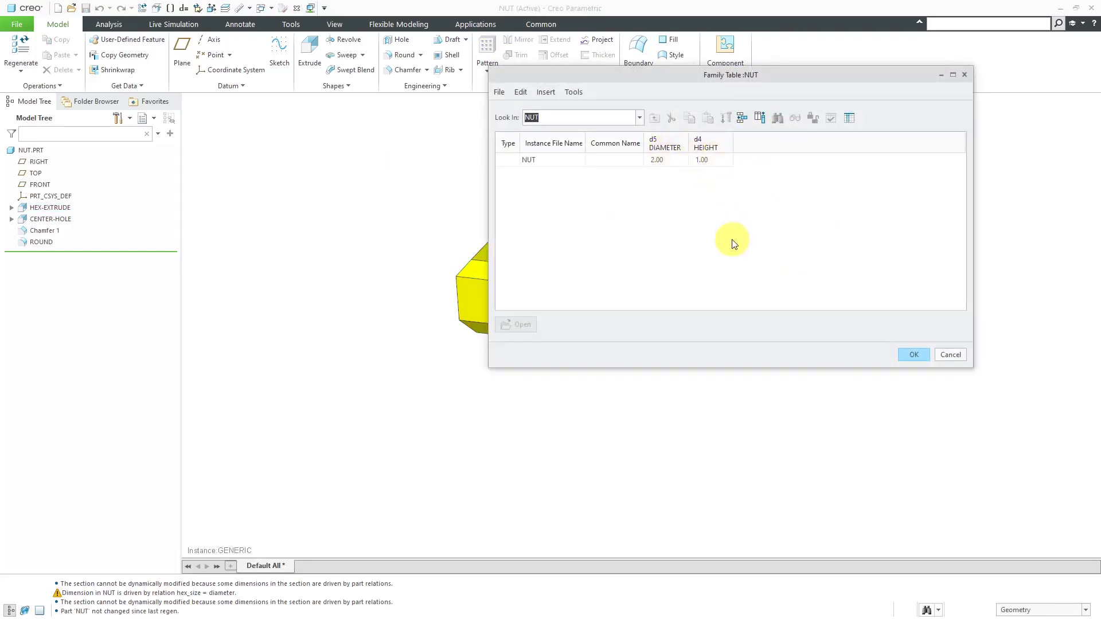
left_click_drag(704, 73, 480, 223)
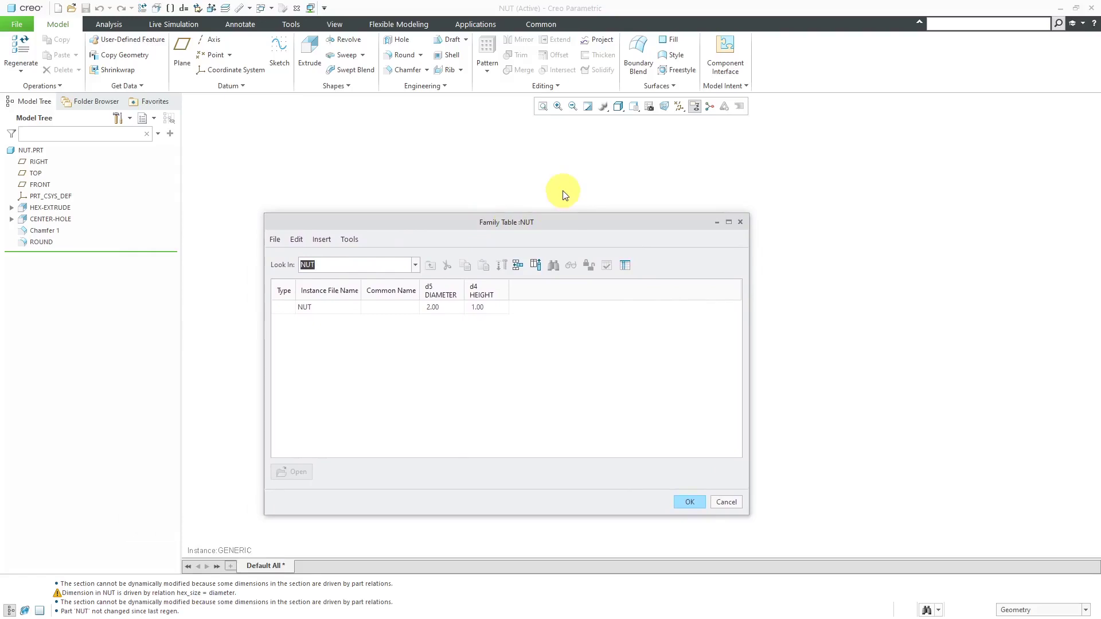
left_click(519, 266)
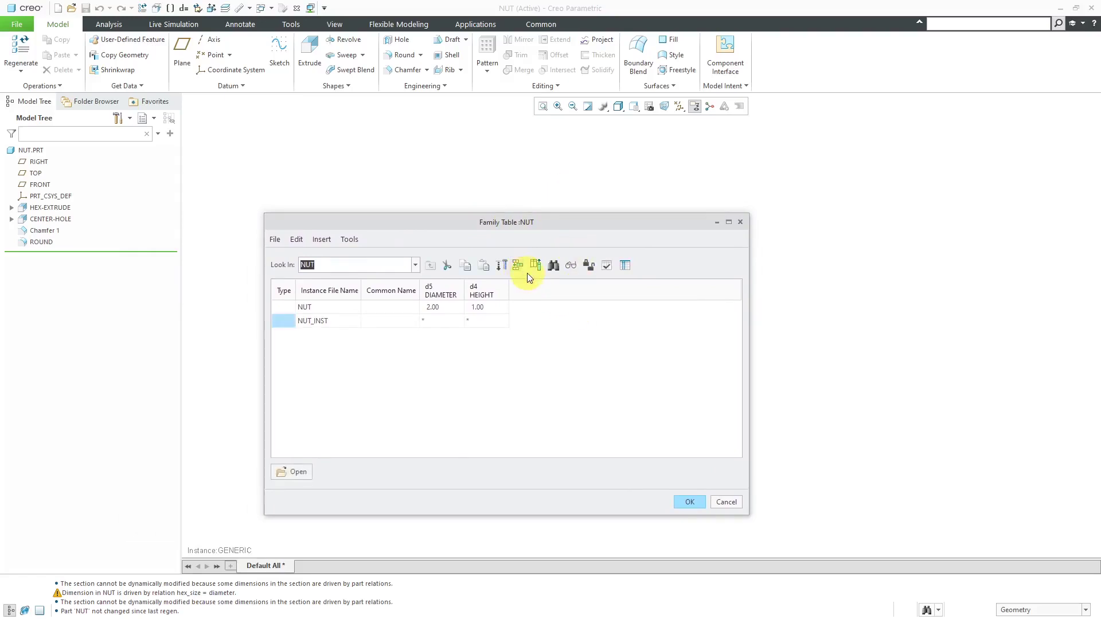
left_click(342, 323)
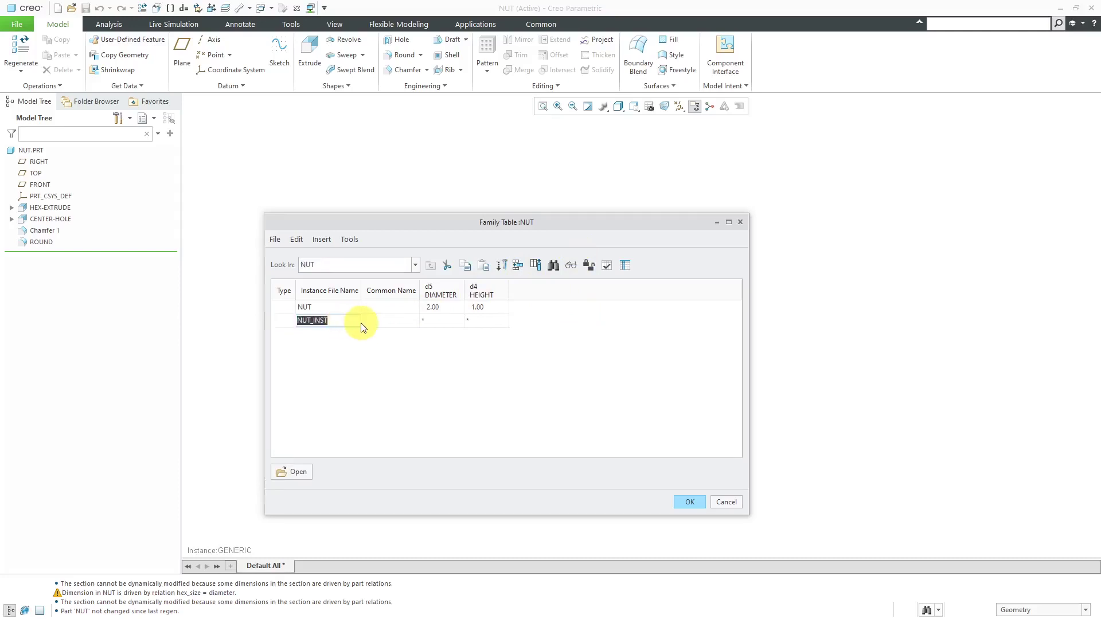
left_click(351, 323)
key("BackSpace")
key("BackSpace")
key("BackSpace")
type("0_25")
Step: Enter .25 for both the diameter and height of NUT_0_25
left_click(439, 321)
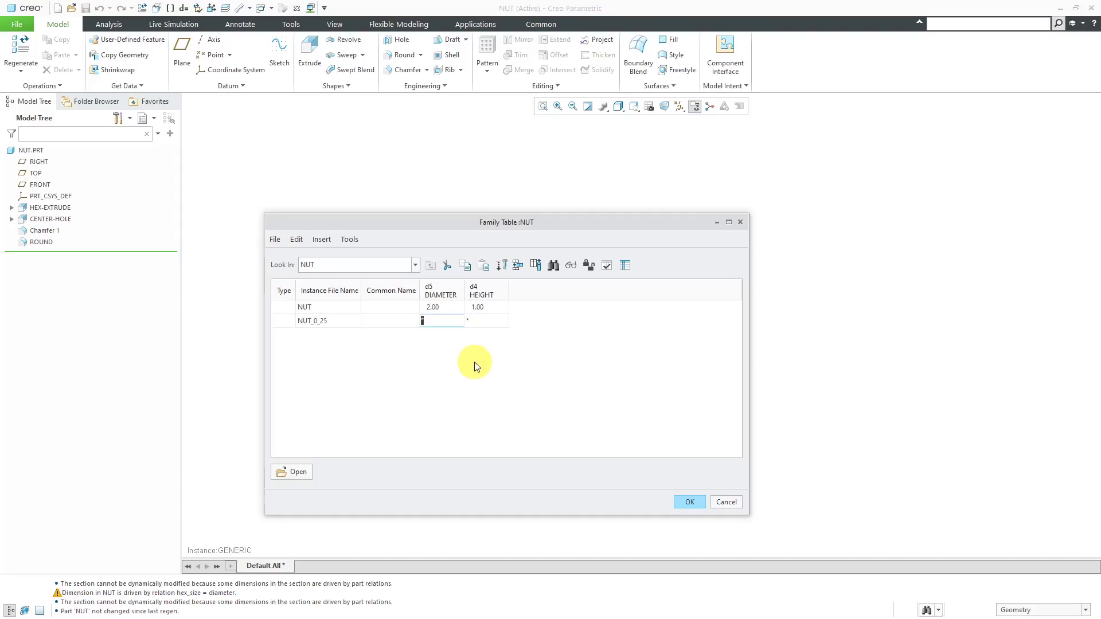
type(".25")
left_click(488, 321)
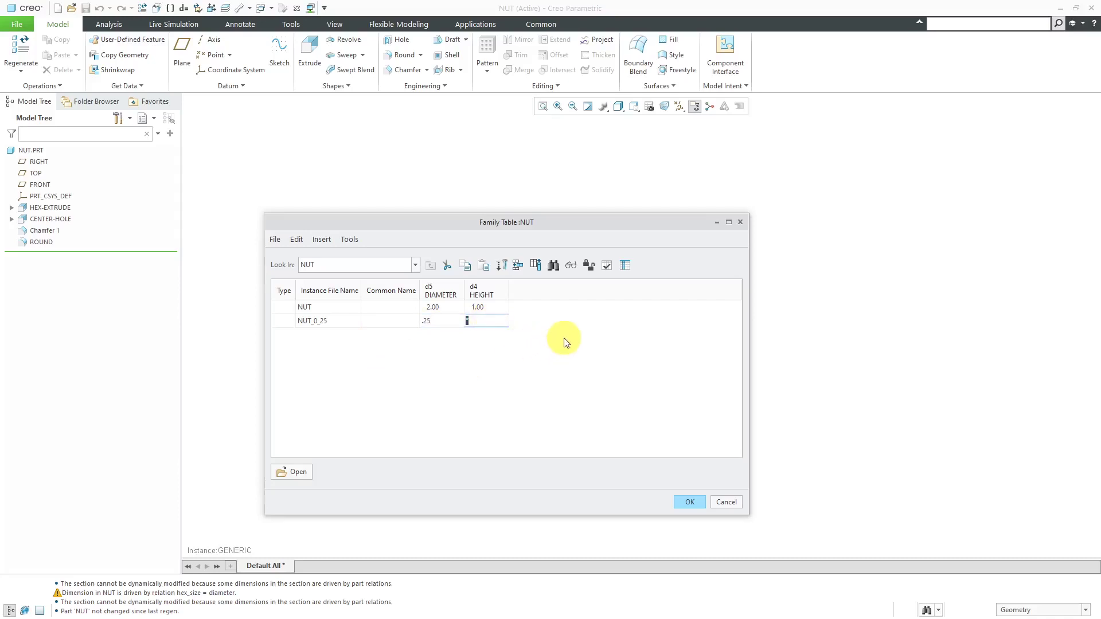
type(".25")
left_click(566, 342)
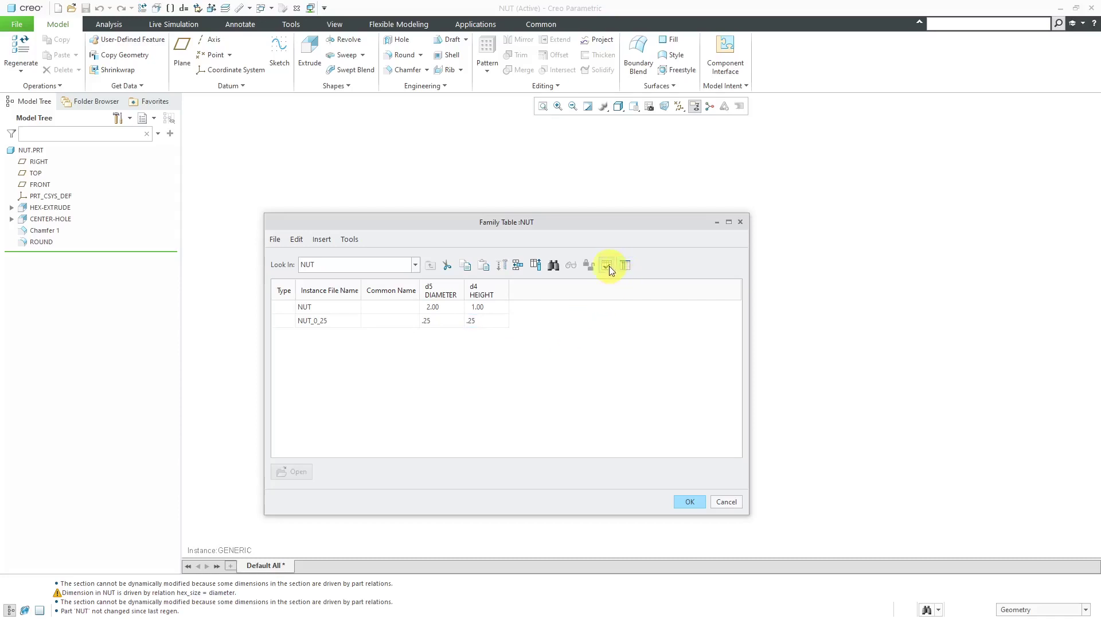
Step: Verify the family table instances and confirm NUT_0_25 regenerates successfully
left_click(609, 266)
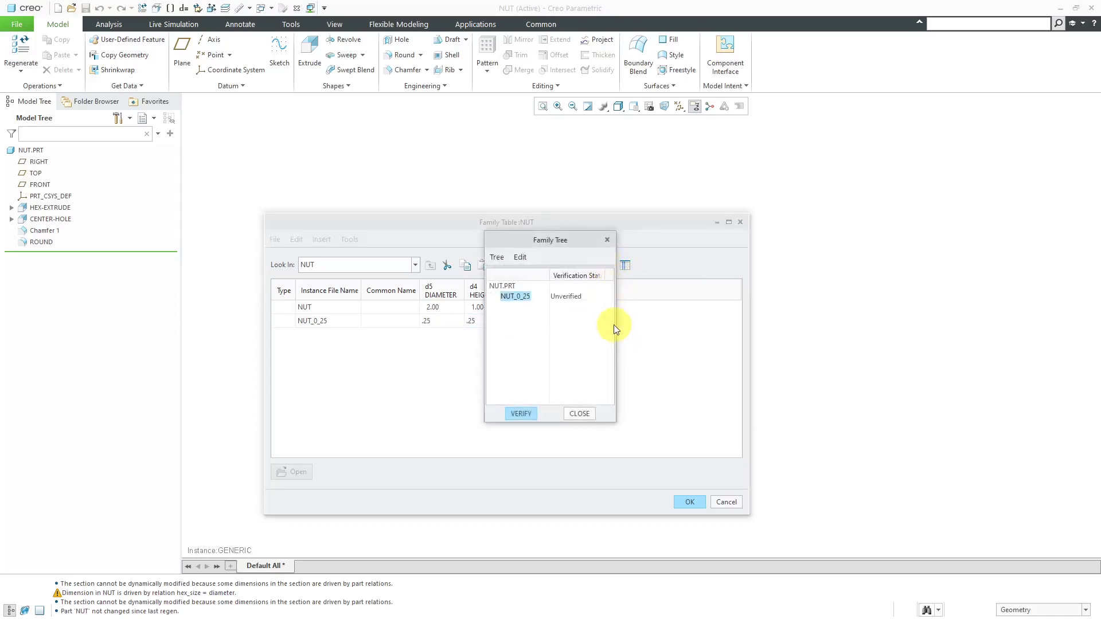
left_click(521, 413)
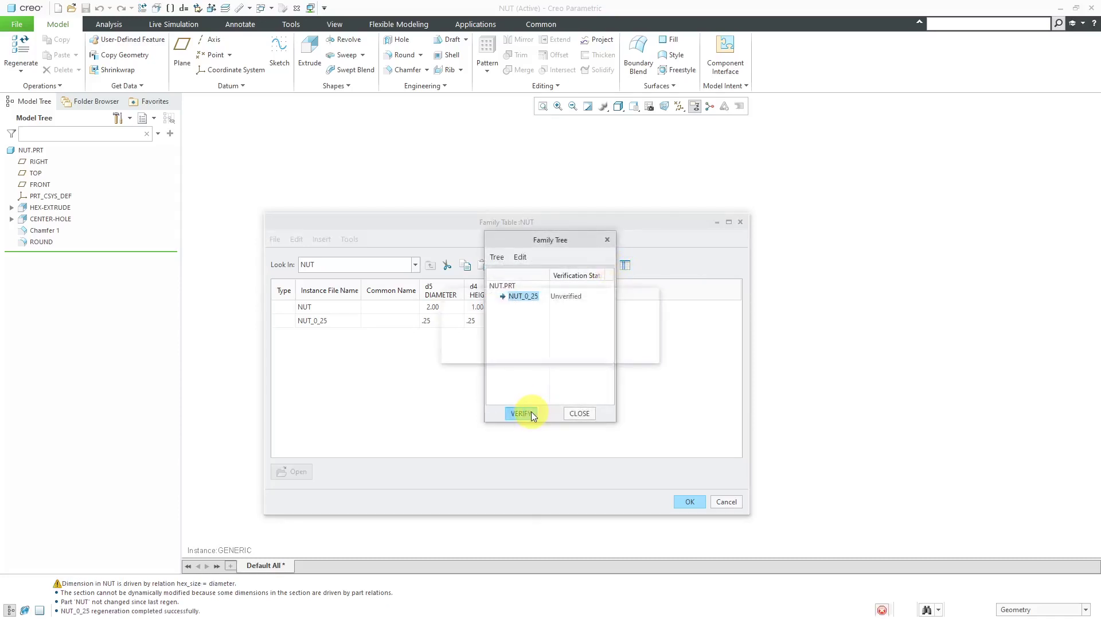
left_click(579, 414)
Step: Preview the NUT_0_25 instance, rotate it to inspect the shape, then close the preview
left_click(312, 320)
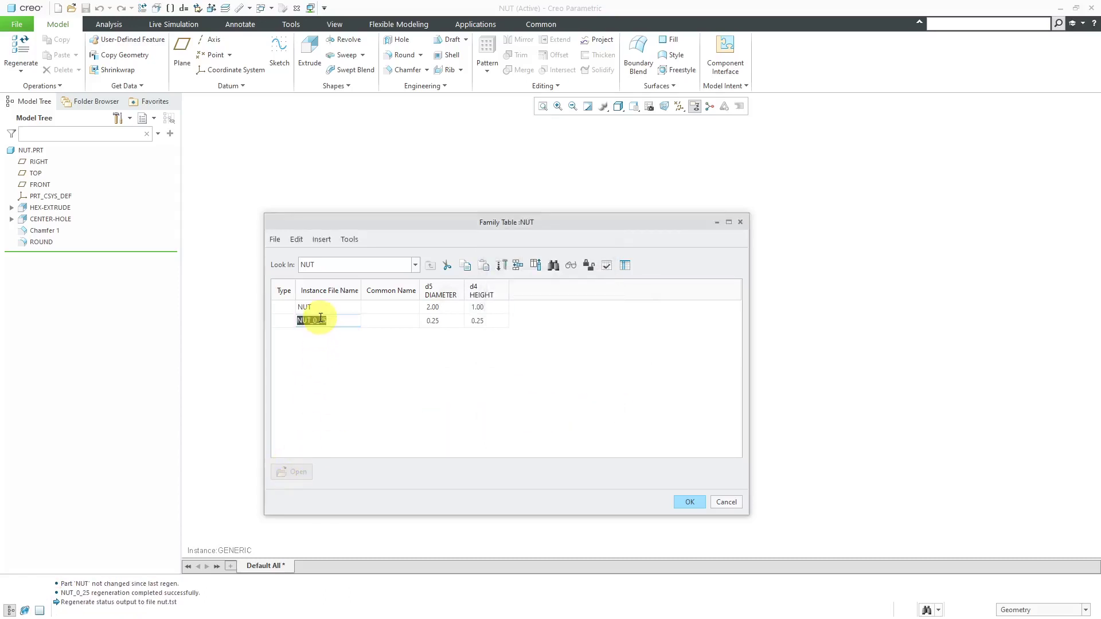
left_click(570, 266)
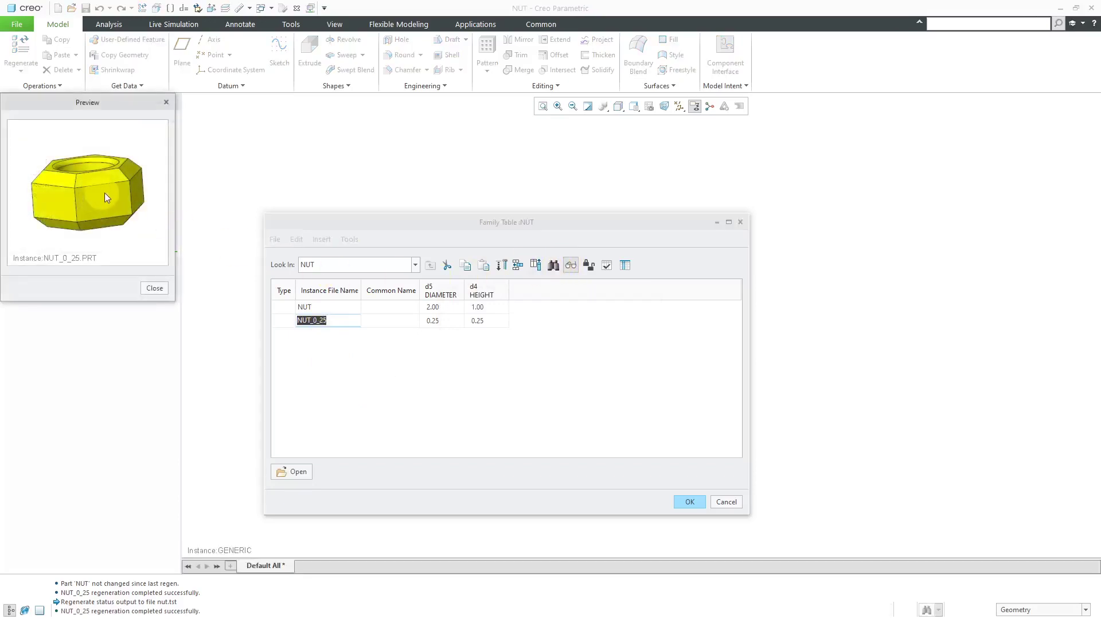
mouse_move(115, 192)
middle_mouse_down()
mouse_move(109, 200)
mouse_move(130, 204)
mouse_move(113, 187)
mouse_move(78, 181)
mouse_move(98, 182)
middle_mouse_up()
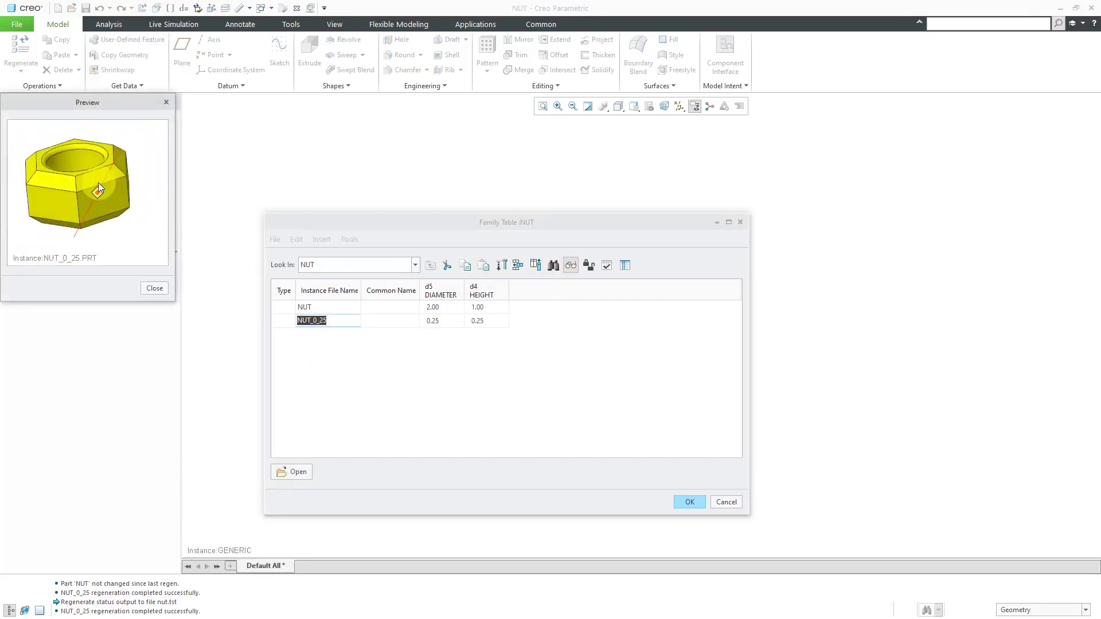
left_click(152, 288)
left_click(369, 409)
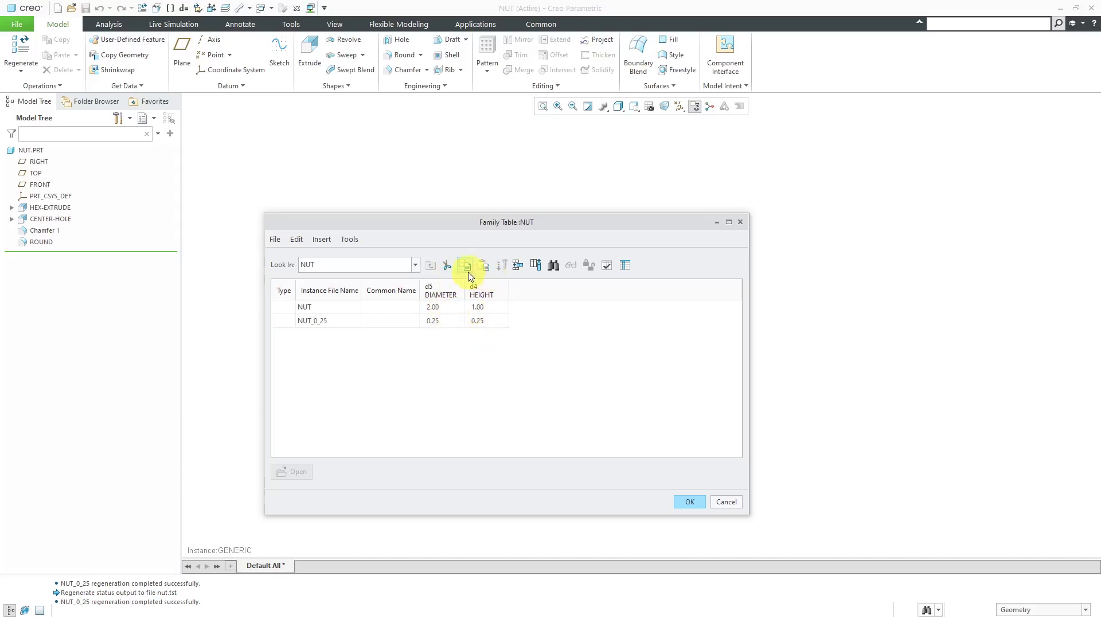
Step: Insert a NUT_1_00 instance row with diameter 1 and height 1
left_click(517, 265)
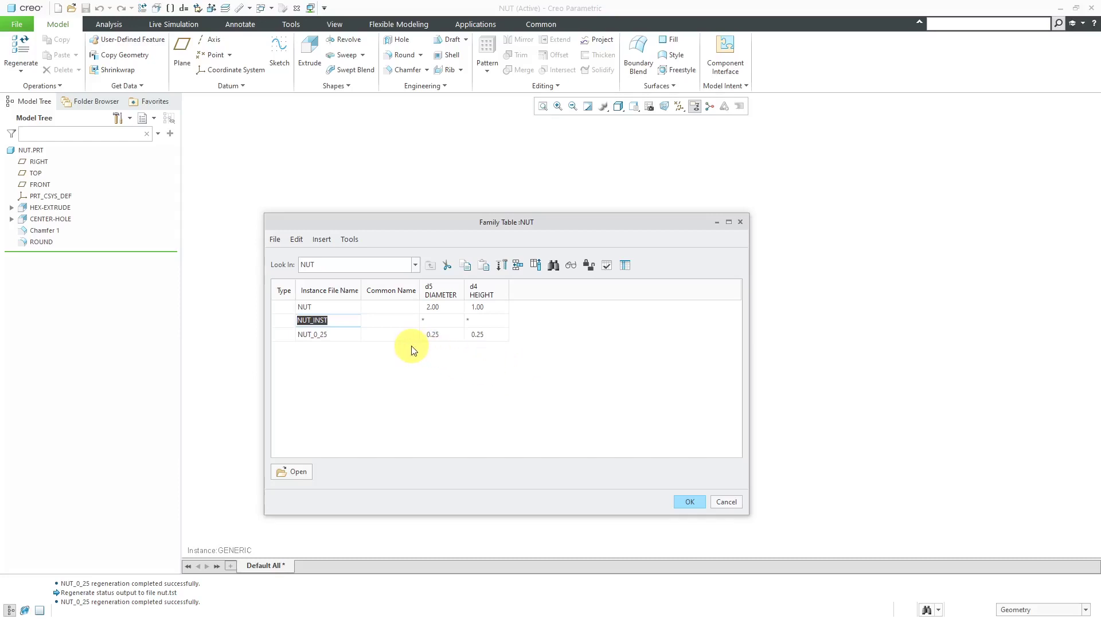
type("n")
left_click(438, 320)
type("1")
left_click(490, 322)
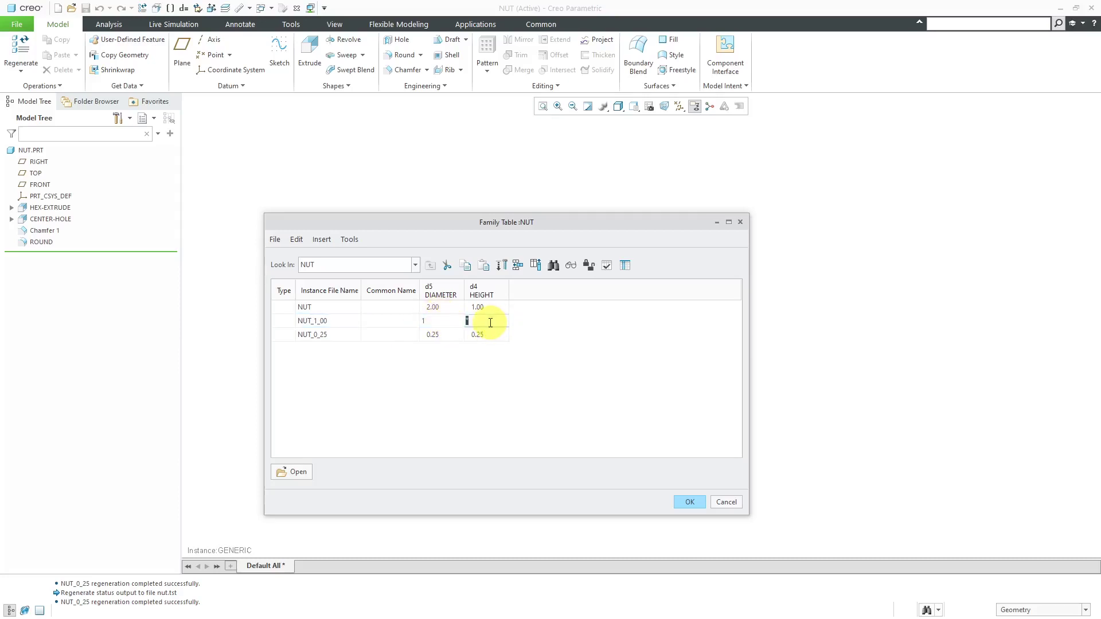
type("1")
Step: Select only the NUT_1_00 instance in the table
left_click(342, 323)
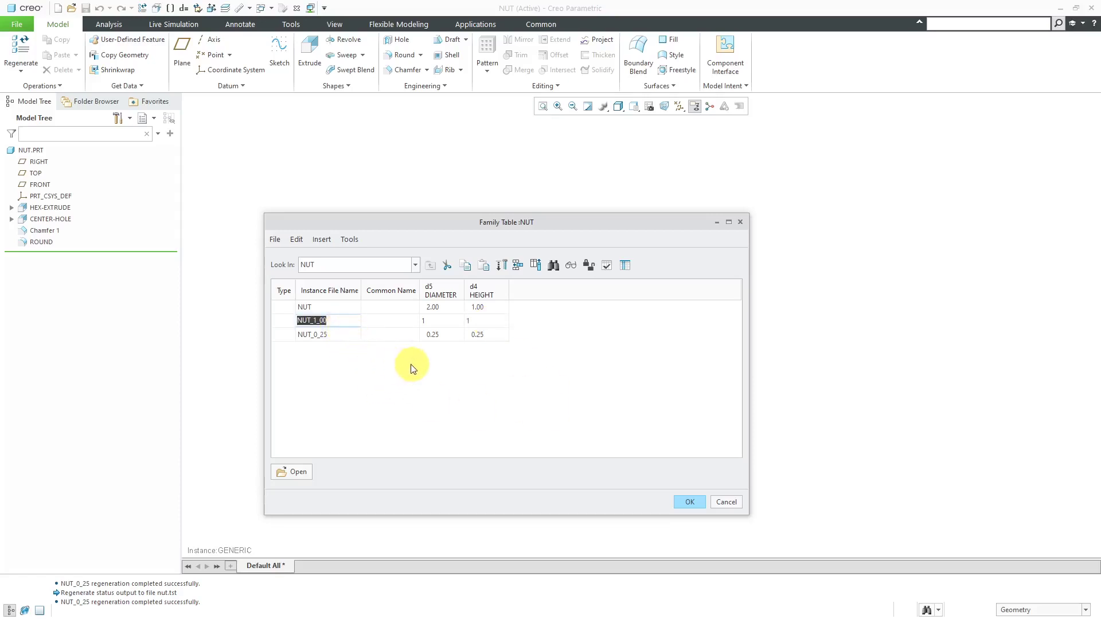
left_click(347, 335, "shift")
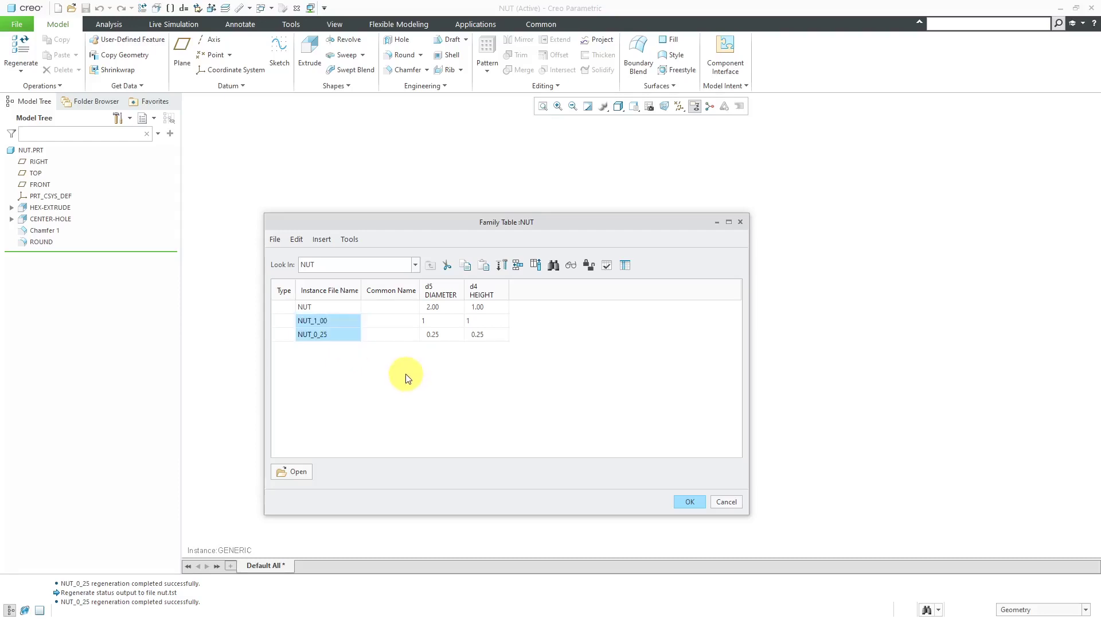
left_click(362, 353)
left_click(329, 322)
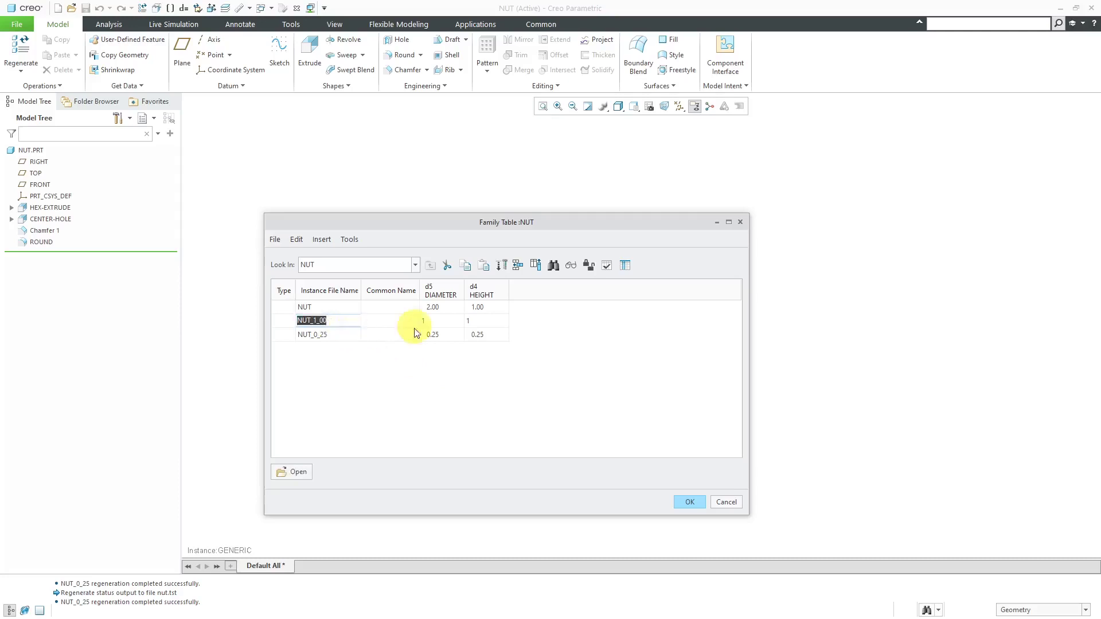
Step: Patternize NUT_1_00 by diameter in 0.25 increments, creating instances up to diameter 5.0
left_click(503, 266)
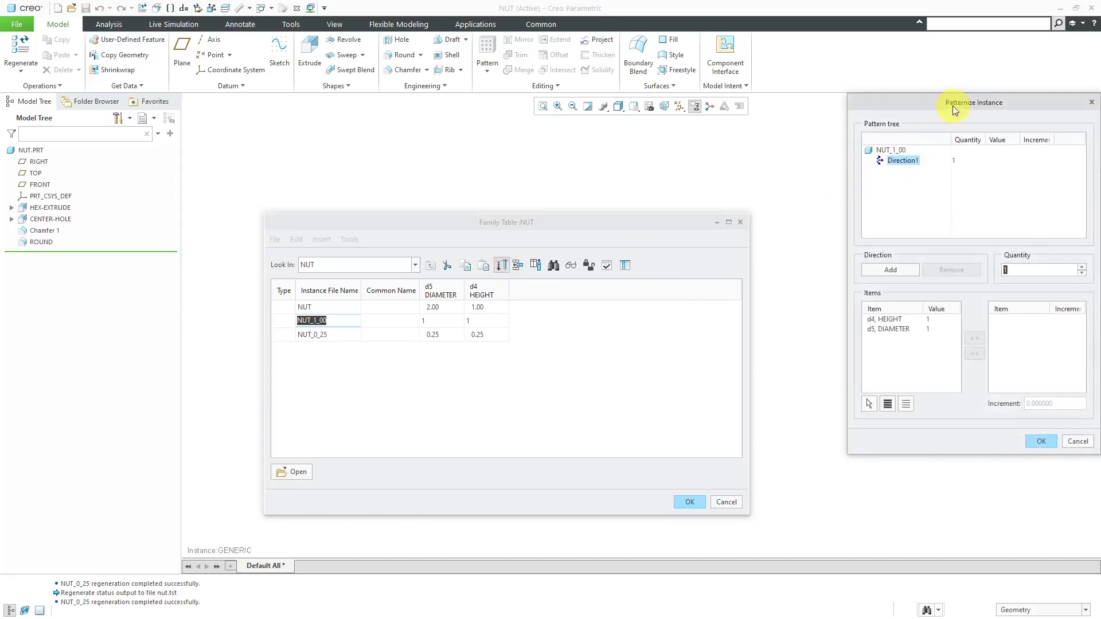
left_click_drag(952, 105, 749, 112)
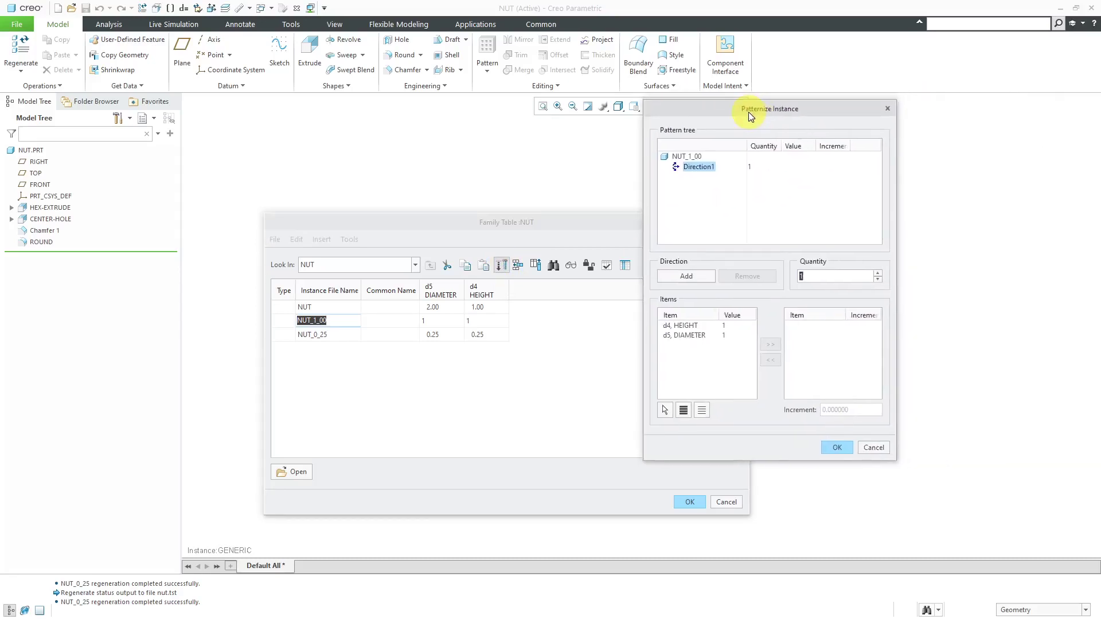
left_click(692, 335)
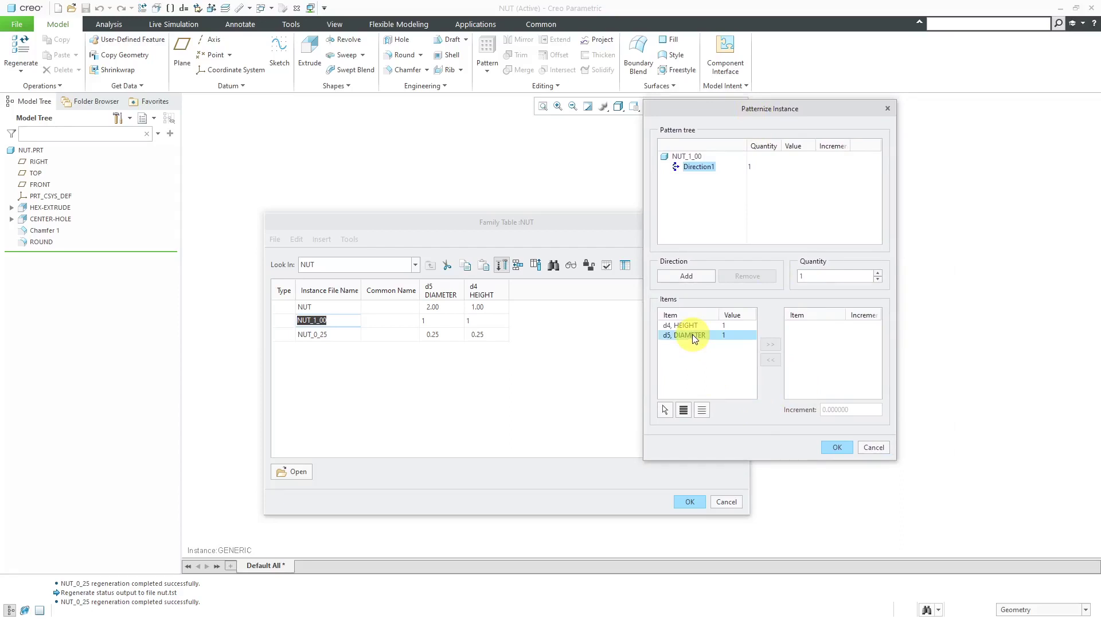
left_click(771, 344)
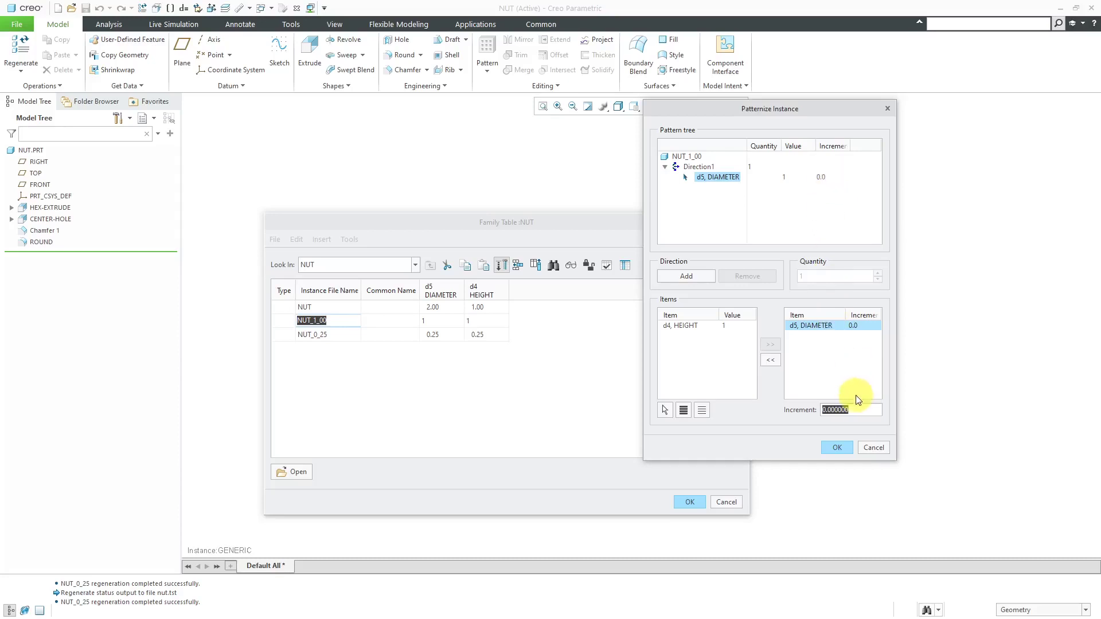
type(".25")
key("Return")
left_click(698, 166)
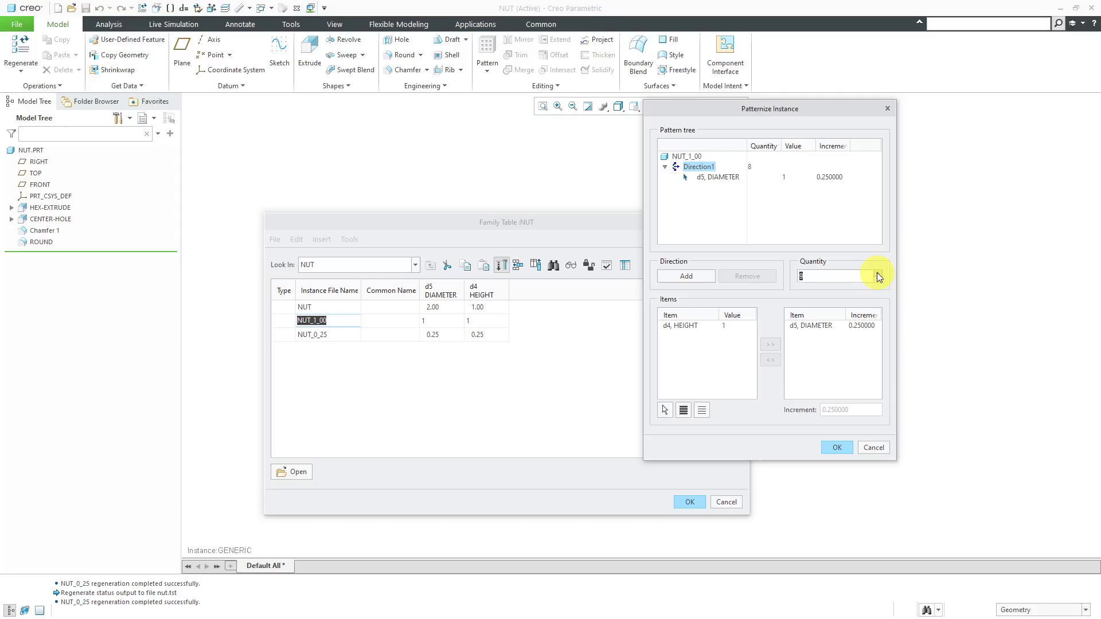
left_click(876, 272)
left_click(836, 448)
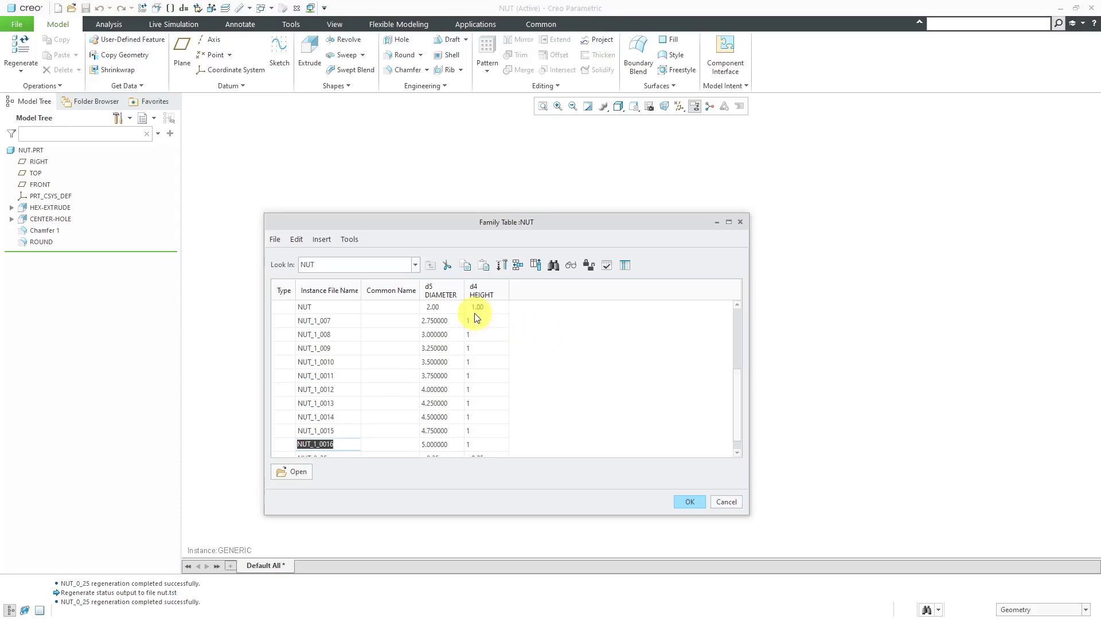
Step: Scroll through the new instances and select NUT_0_25
scroll(513, 362, "down", 1)
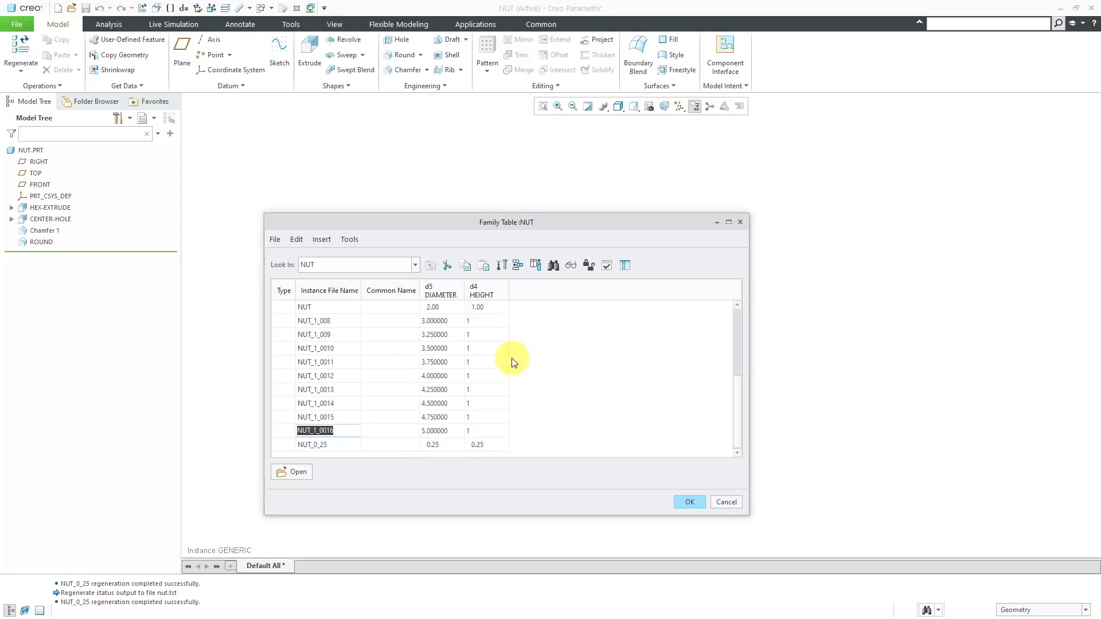
scroll(513, 361, "up", 3)
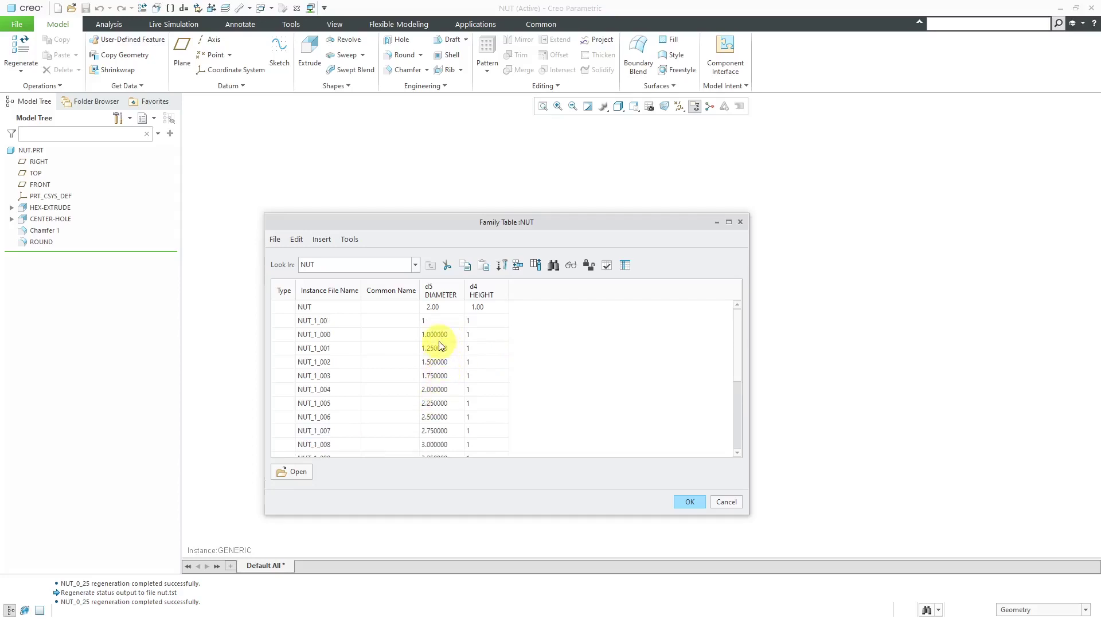
scroll(432, 389, "down", 3)
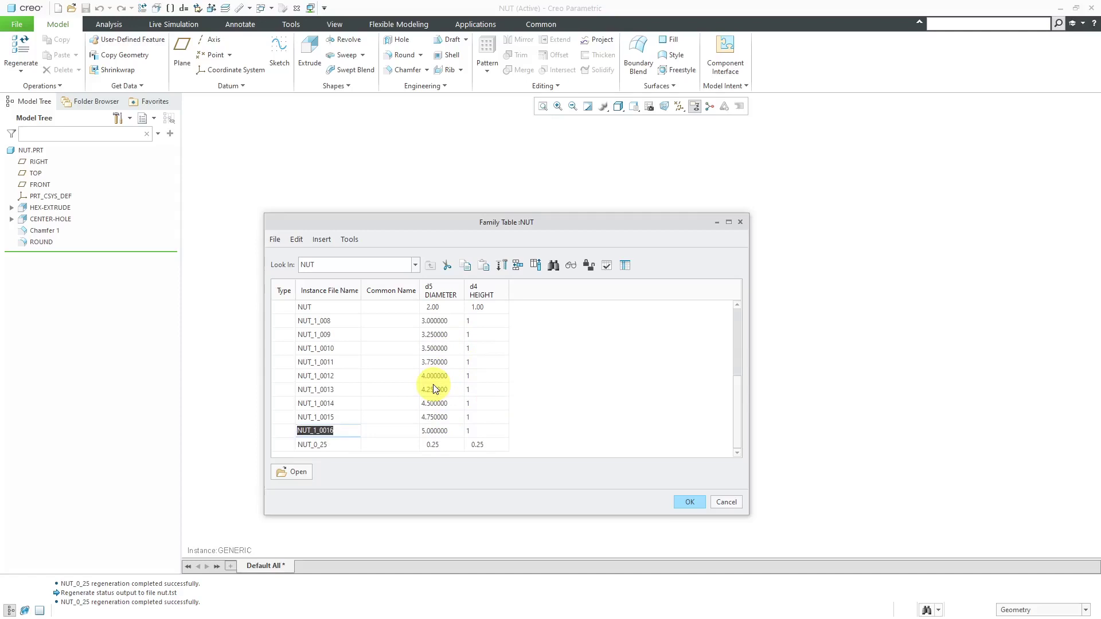
left_click(330, 444)
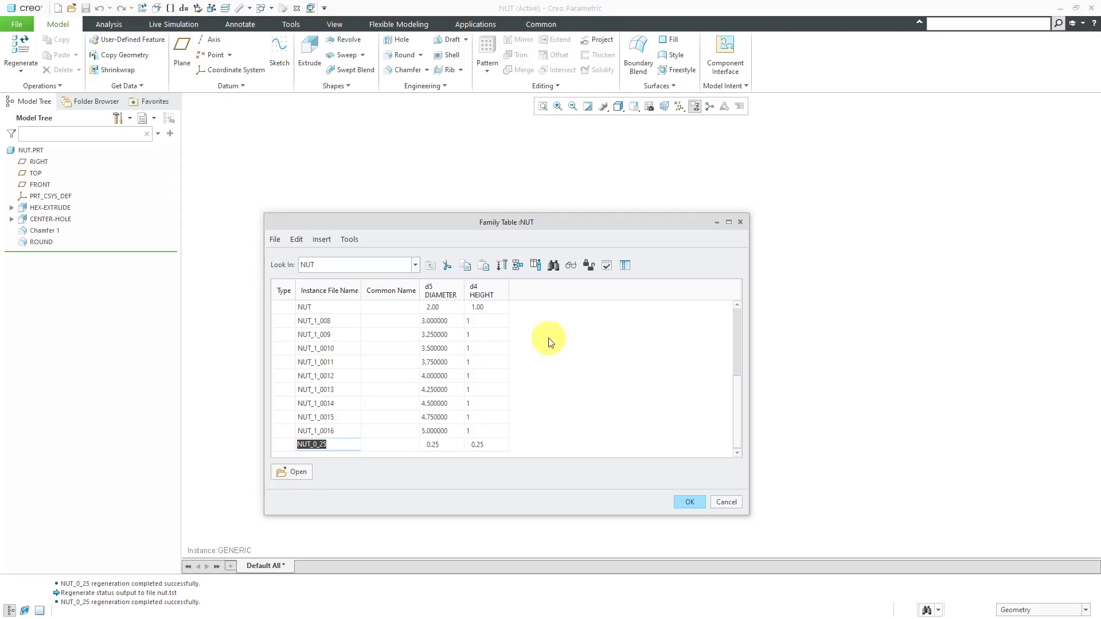
Step: Patternize NUT_0_25 with quantity 14, incrementing diameter by 0.0625
left_click(507, 267)
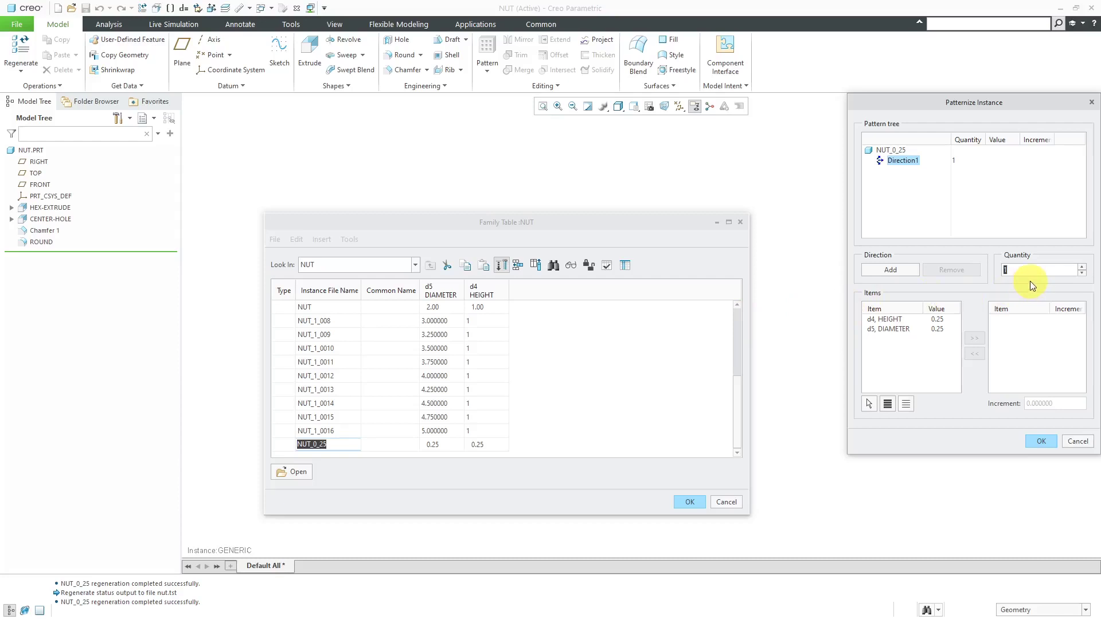
left_click(1080, 269)
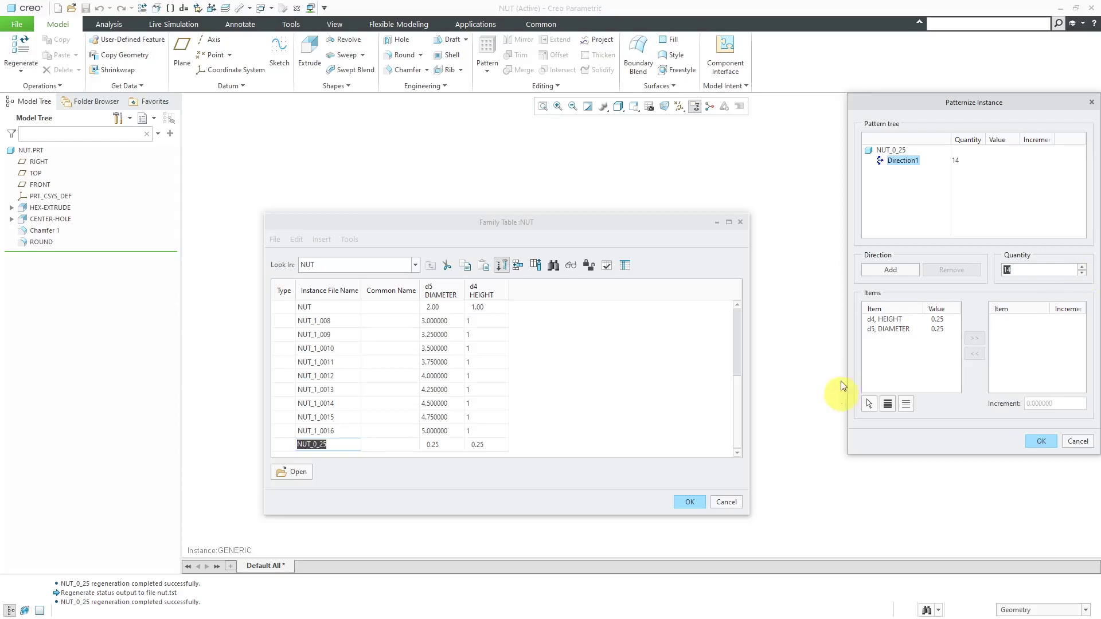
left_click(892, 318)
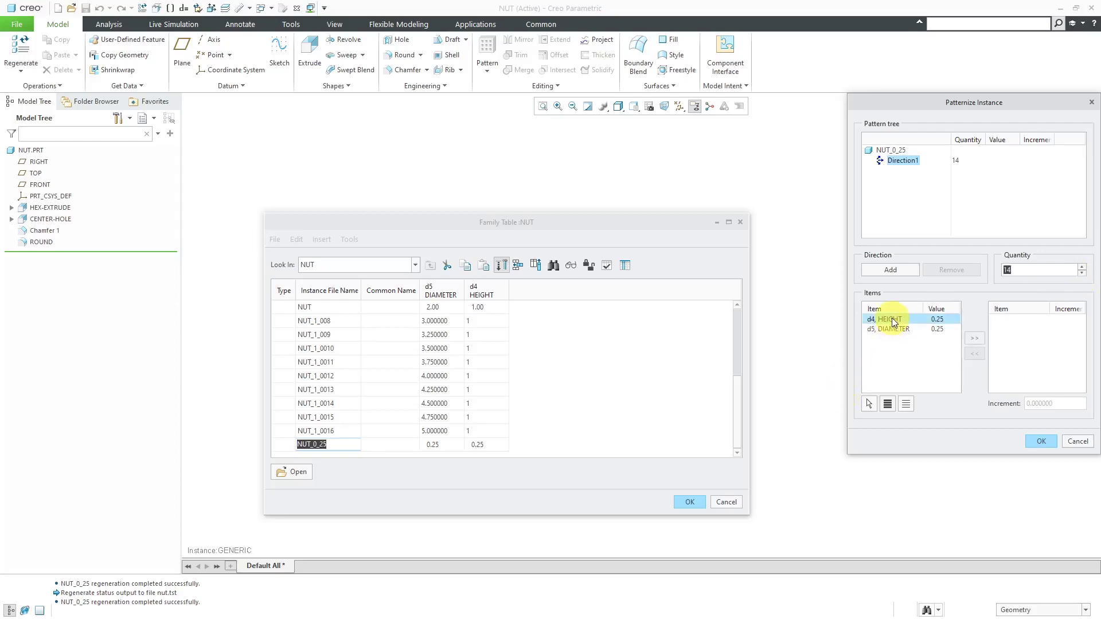
left_click(887, 329)
left_click(975, 336)
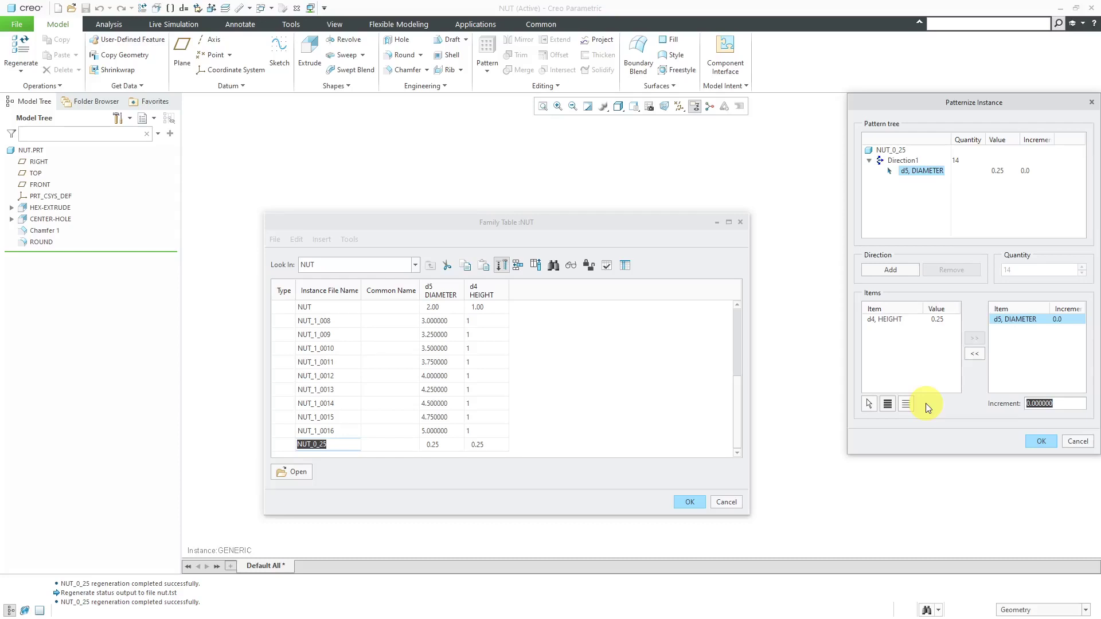
type(".0625")
key("Return")
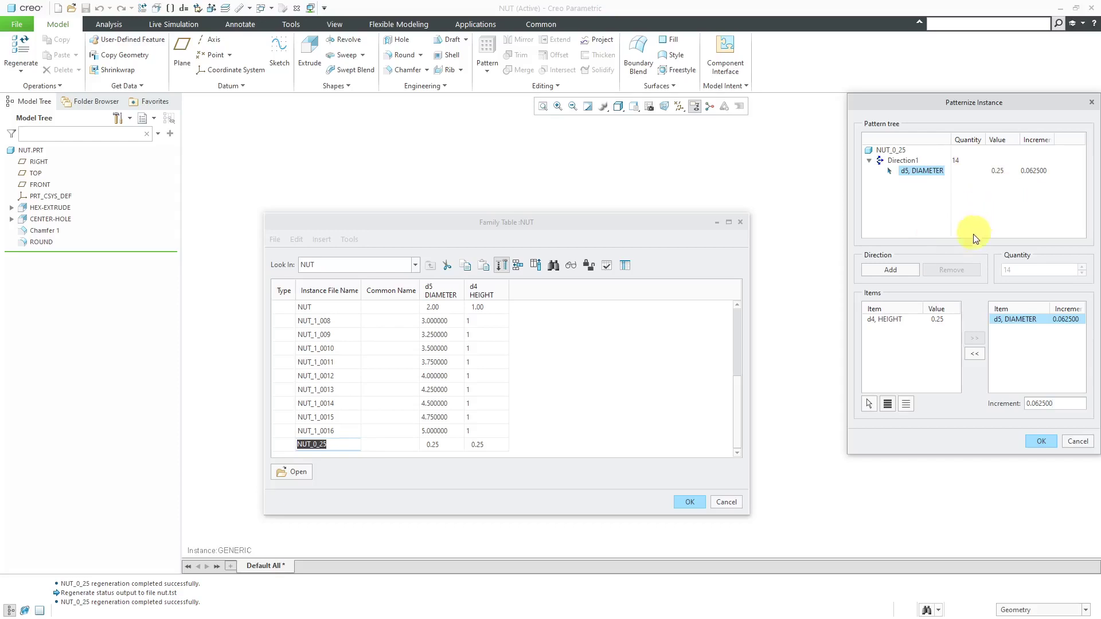
left_click(1044, 442)
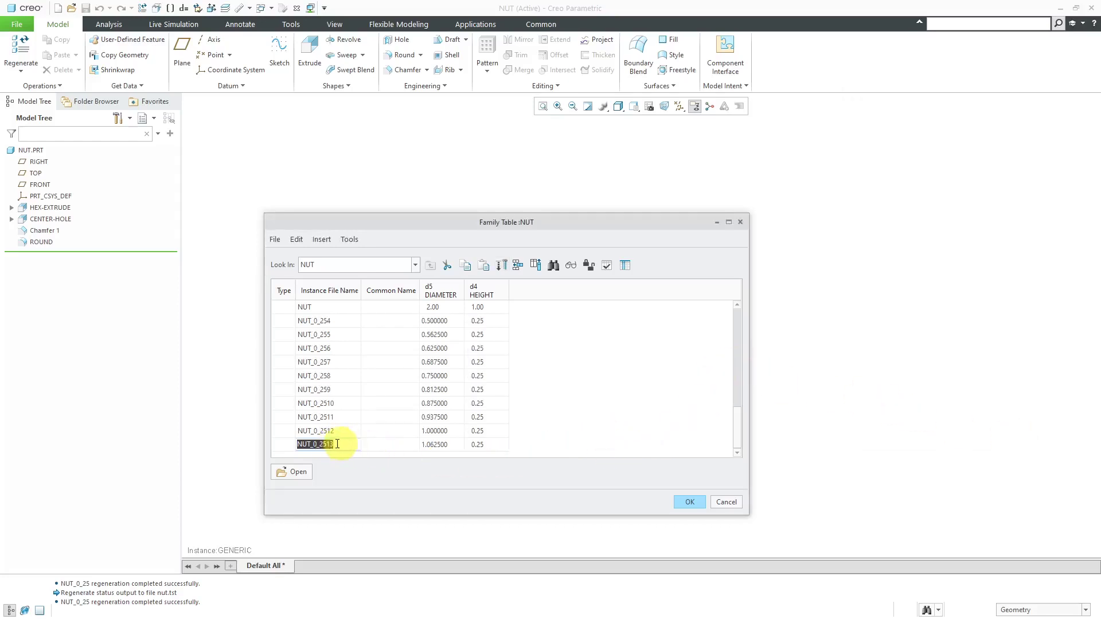
Step: Delete the stray NUT_INST and ASA rows from the end of the family table
right_click(302, 443)
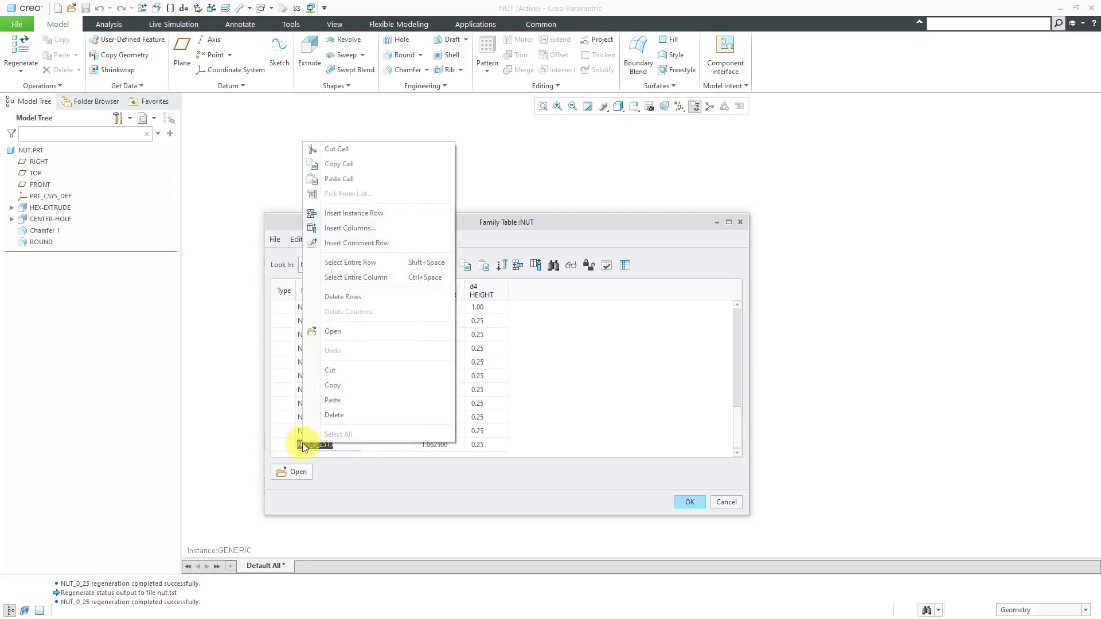
left_click(349, 415)
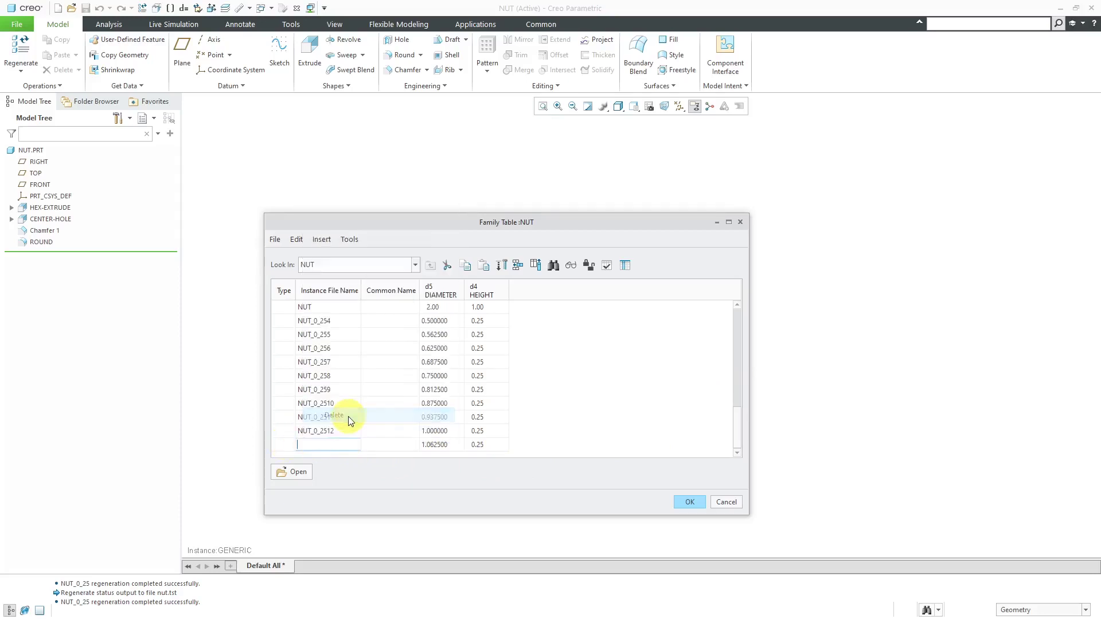
left_click(337, 444)
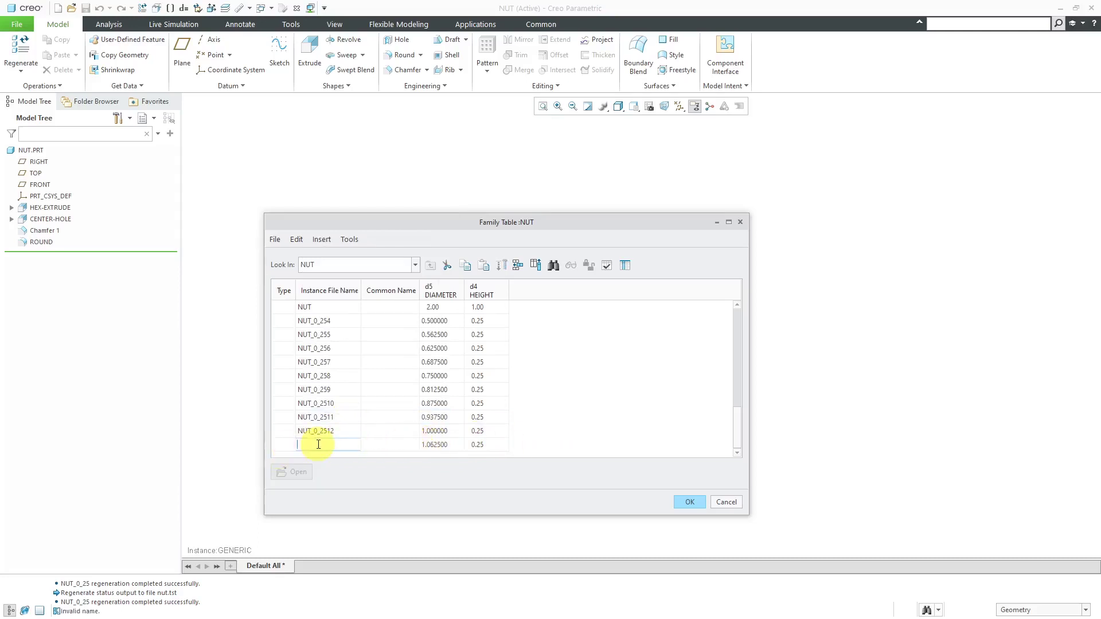
type("ASA")
key("Return")
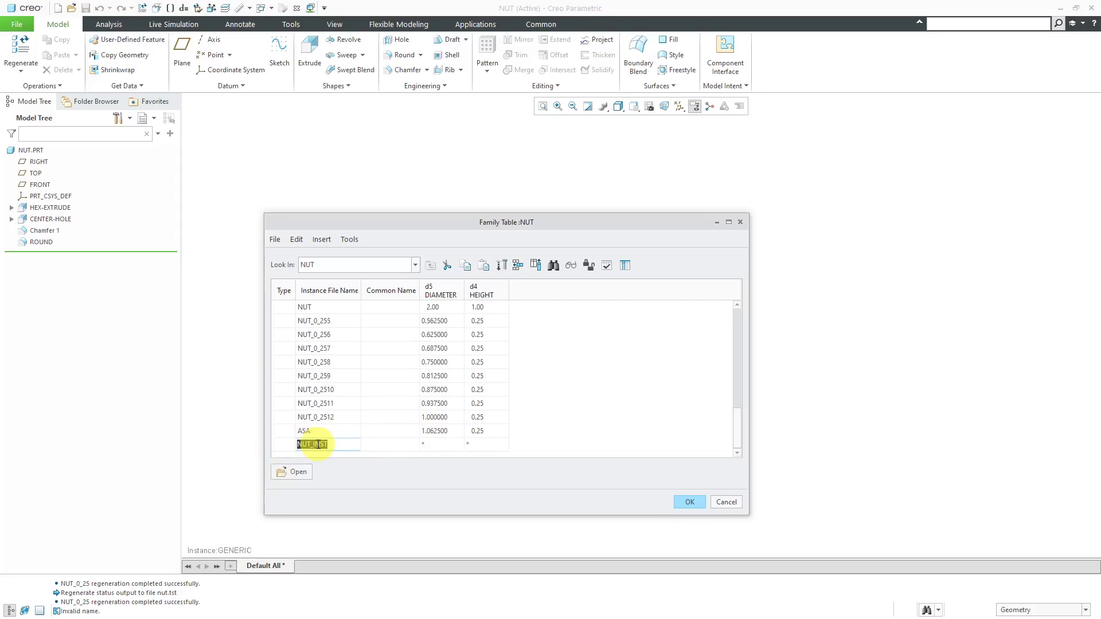
right_click(322, 445)
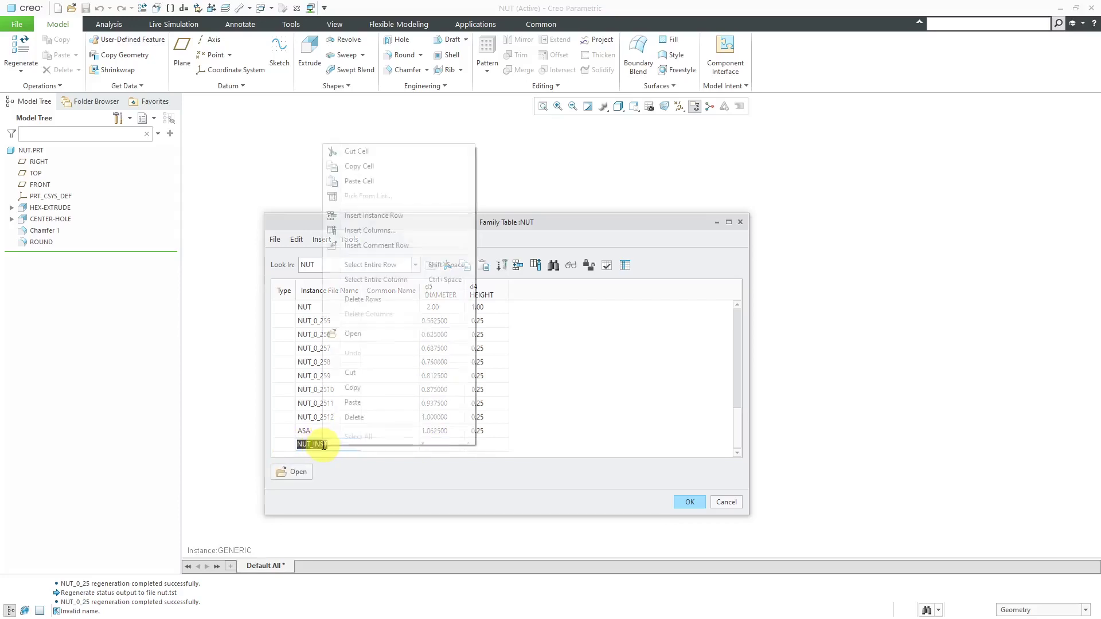
left_click(394, 301)
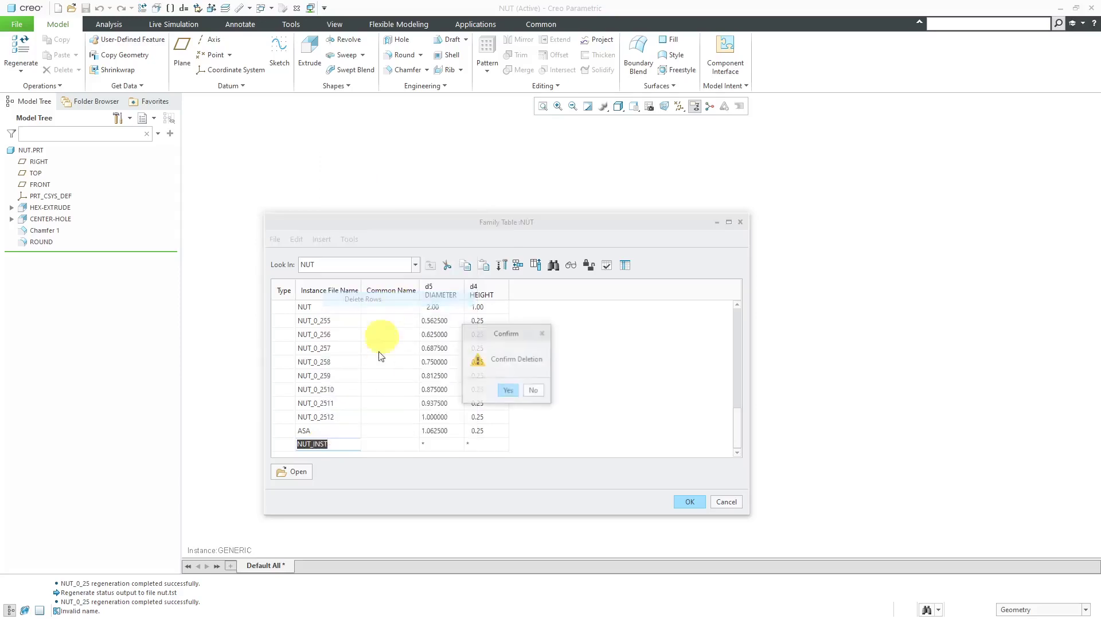
left_click(512, 390)
right_click(308, 445)
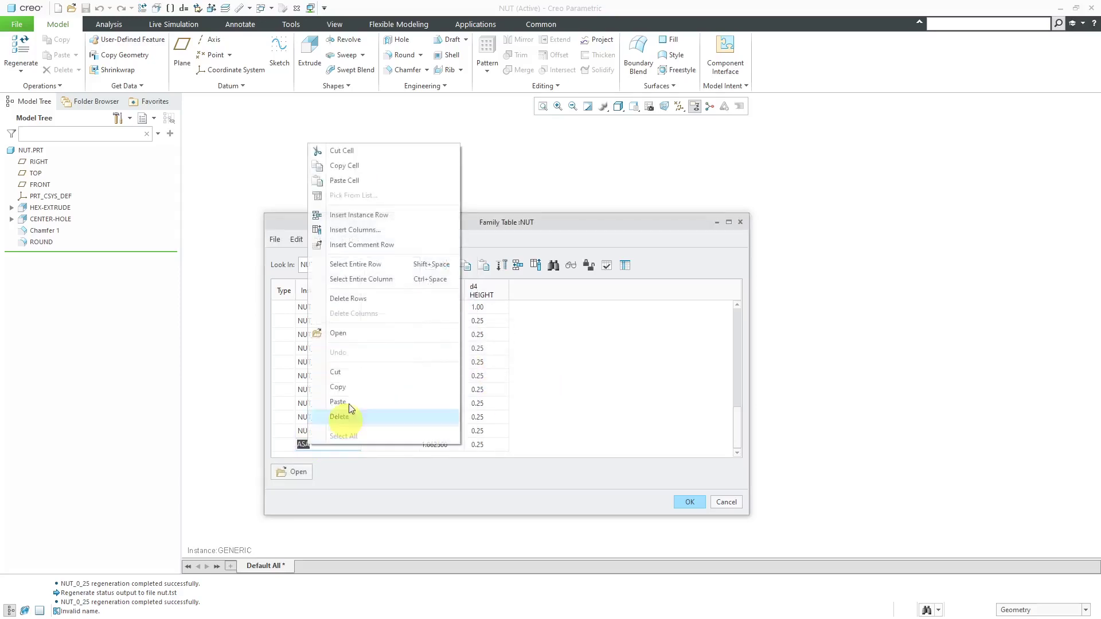
left_click(358, 298)
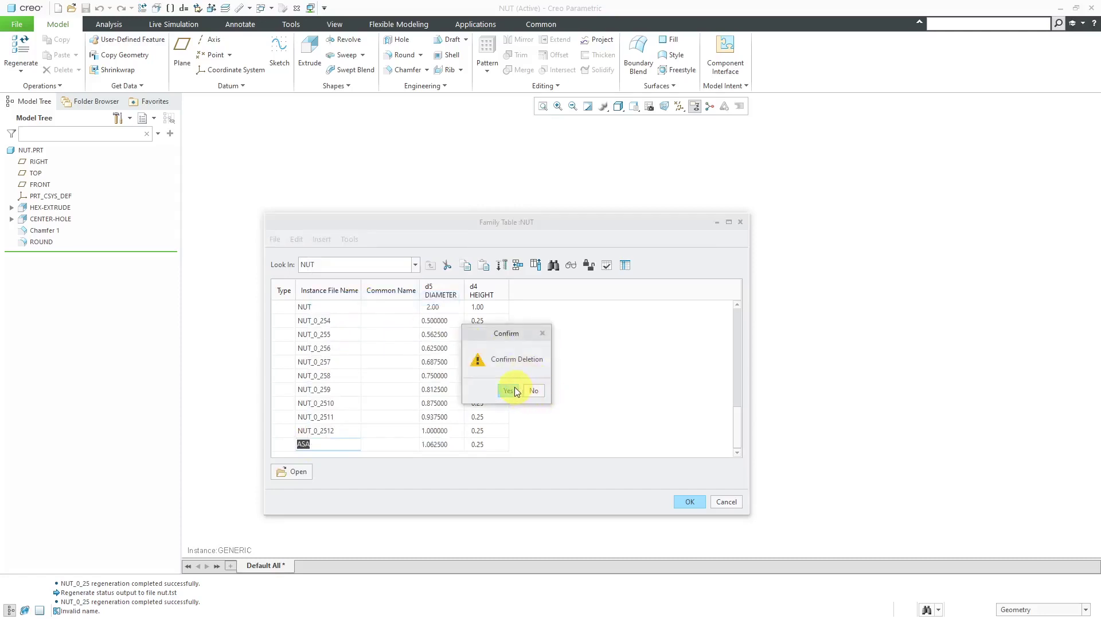
left_click(509, 391)
Step: Erase NUT_0_2512, delete its emptied row, and open the table in Excel
left_click(328, 447)
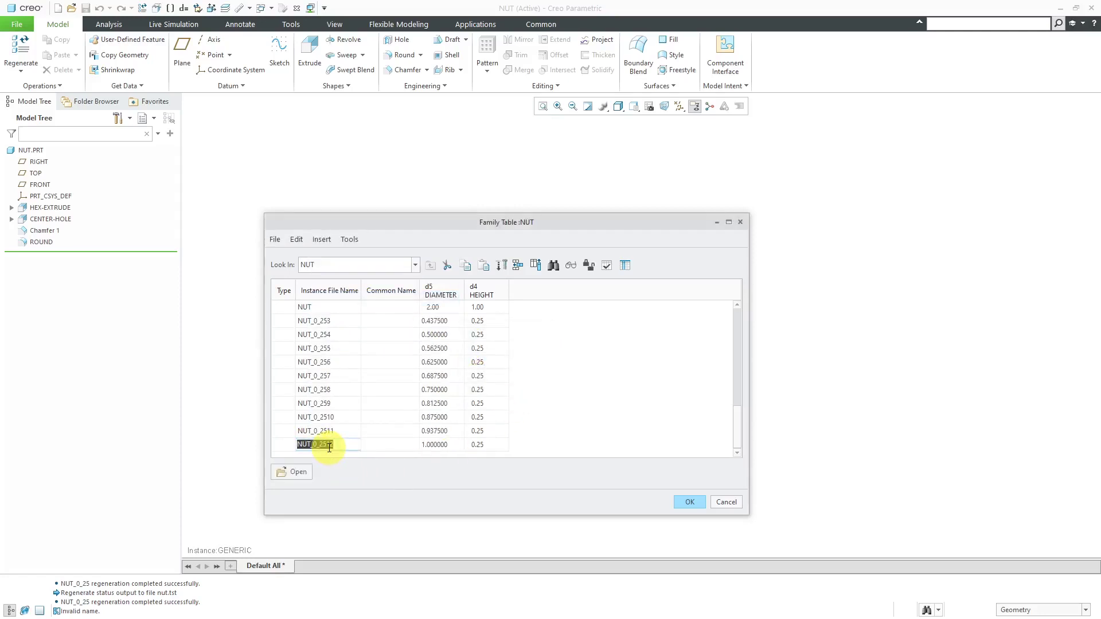
right_click(329, 448)
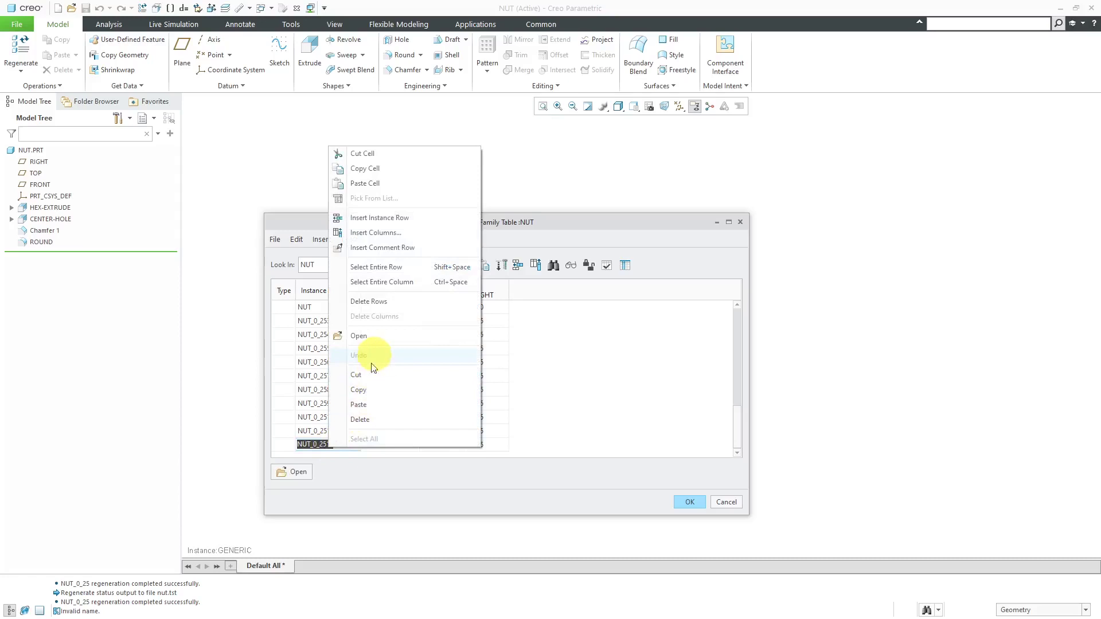
left_click(370, 420)
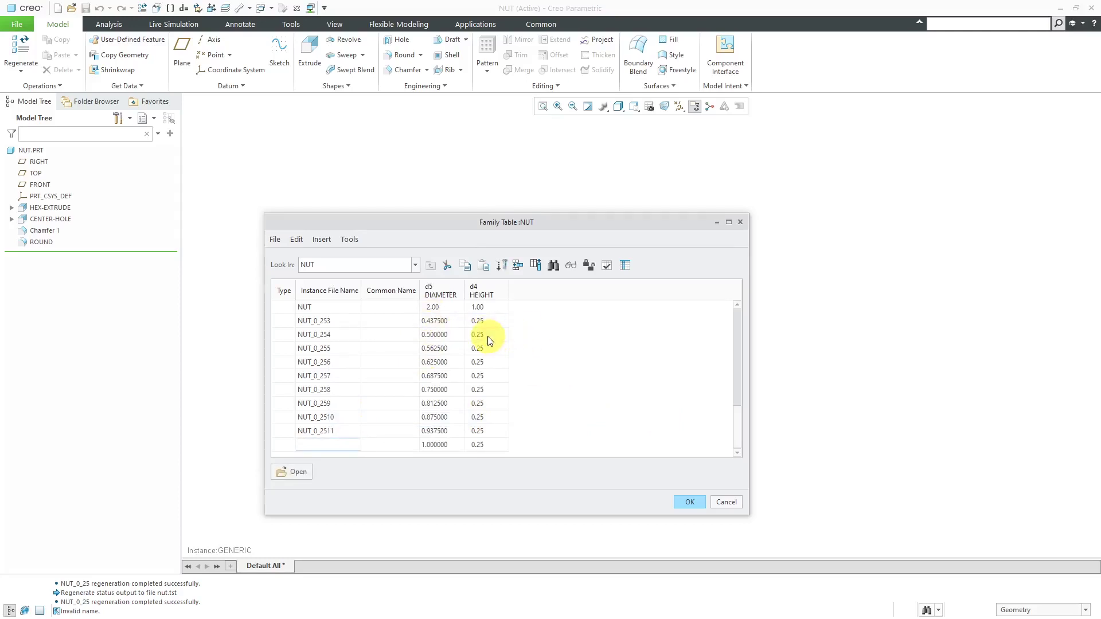
right_click(322, 447)
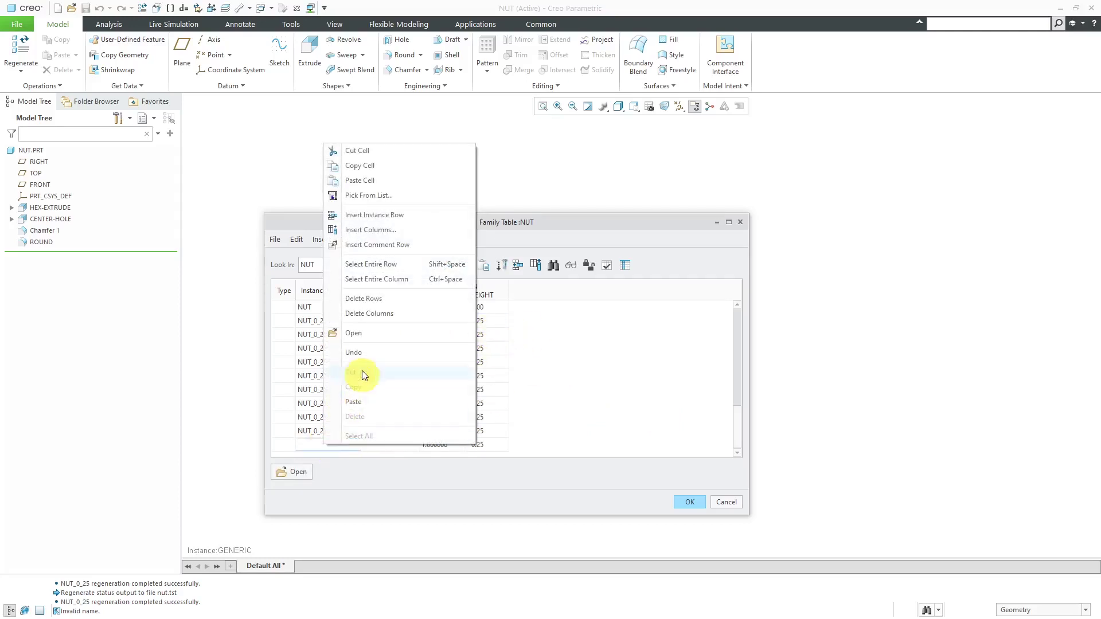
left_click(381, 302)
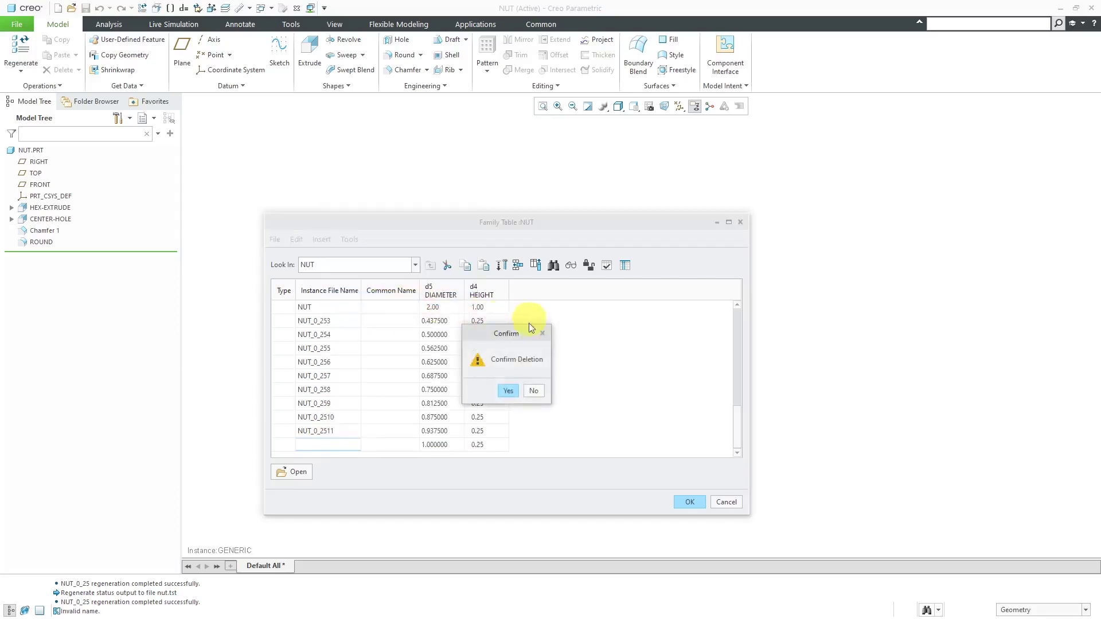
left_click(508, 390)
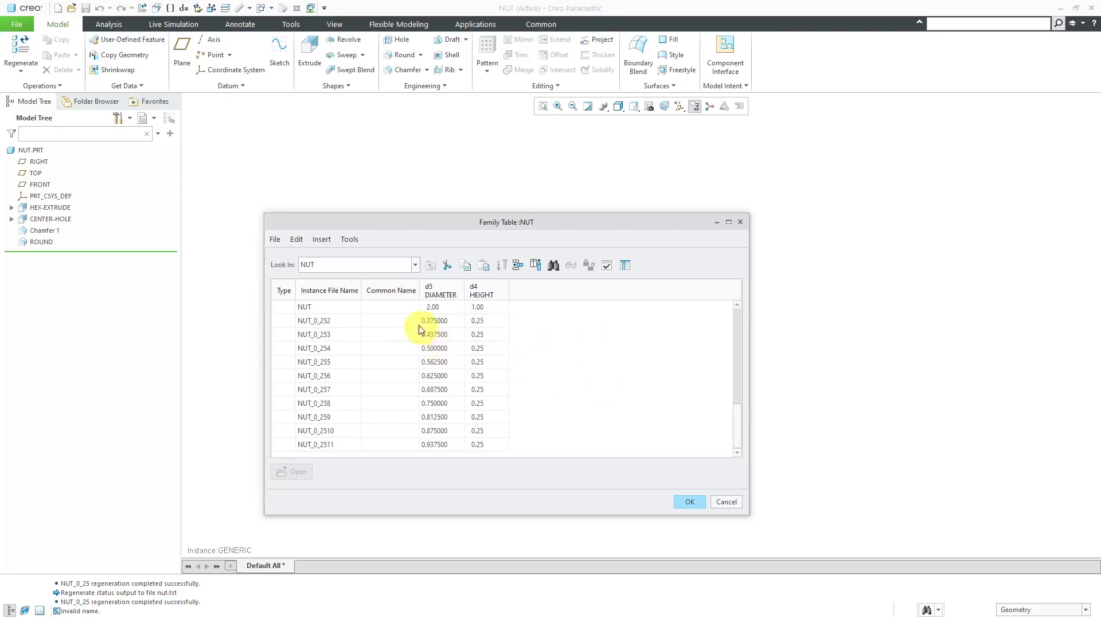
left_click(276, 239)
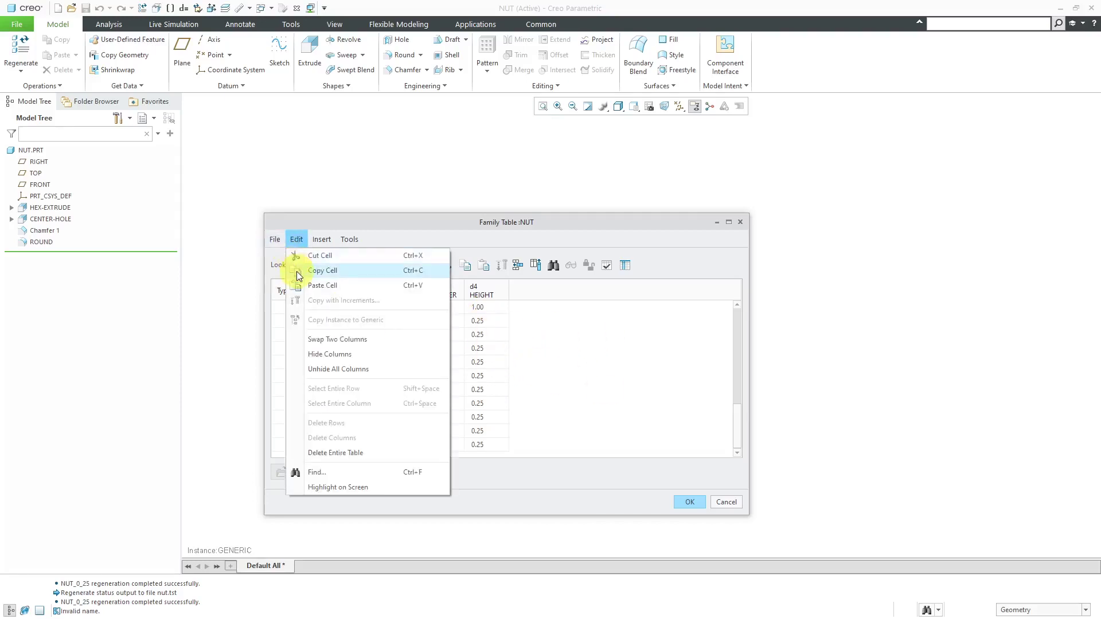
left_click(282, 279)
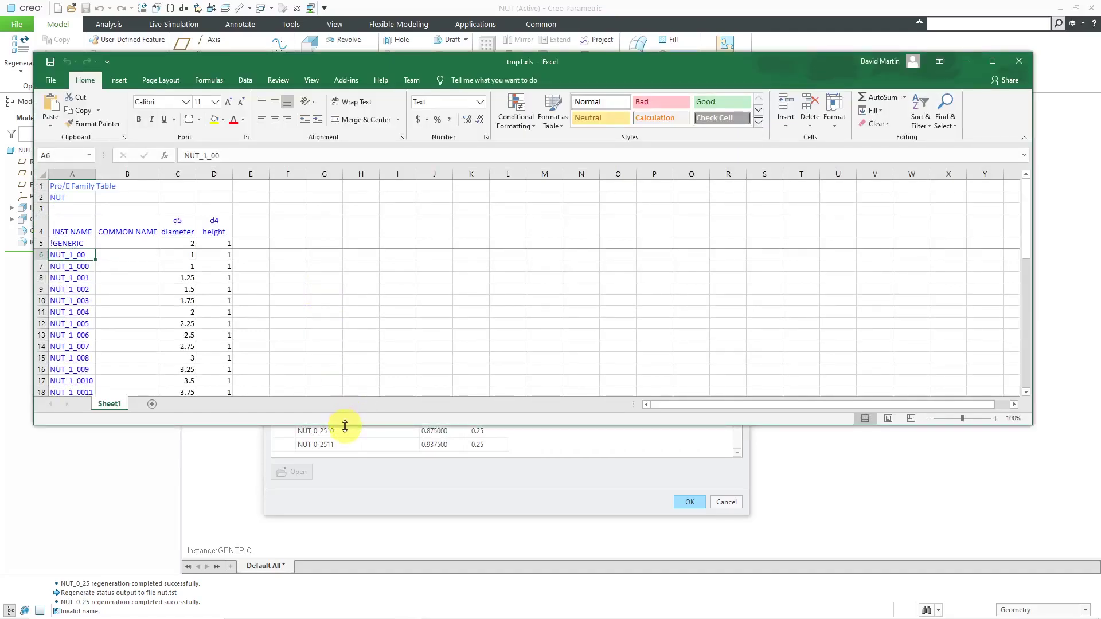
Step: Resize and reposition the Excel window and widen column A to fit instance names
left_click_drag(345, 424, 324, 568)
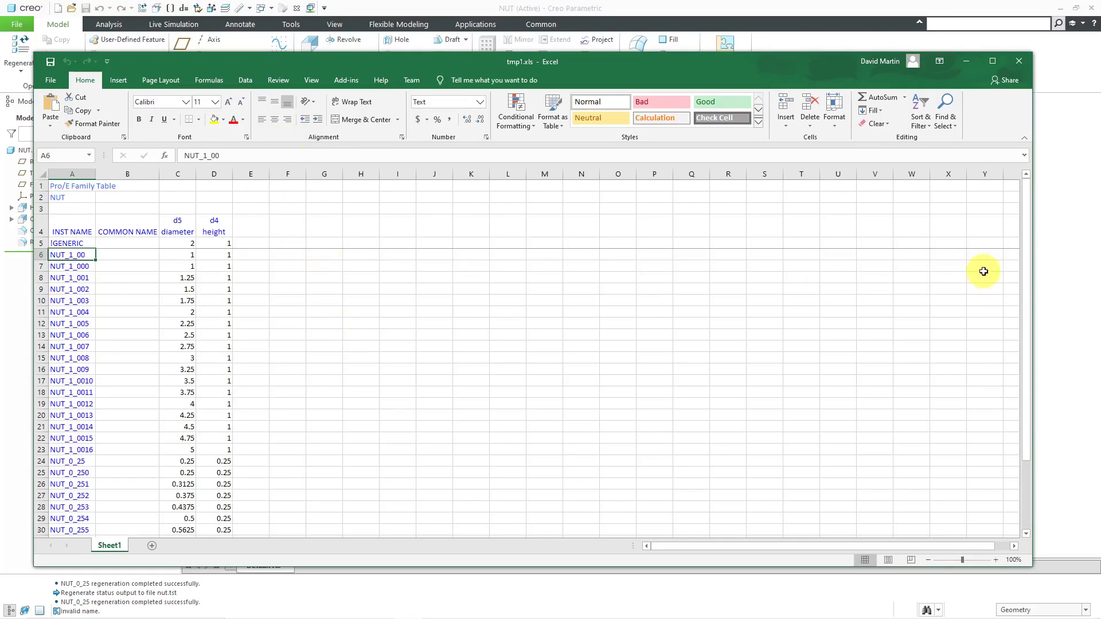
left_click_drag(1033, 292, 642, 286)
left_click_drag(311, 60, 567, 43)
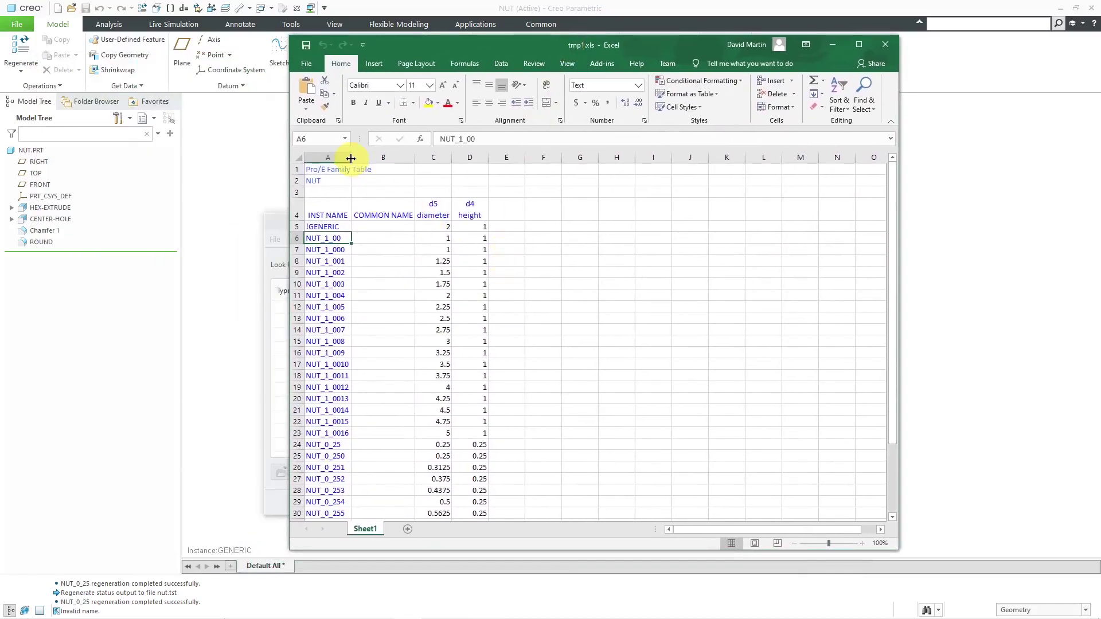
left_click_drag(351, 158, 373, 159)
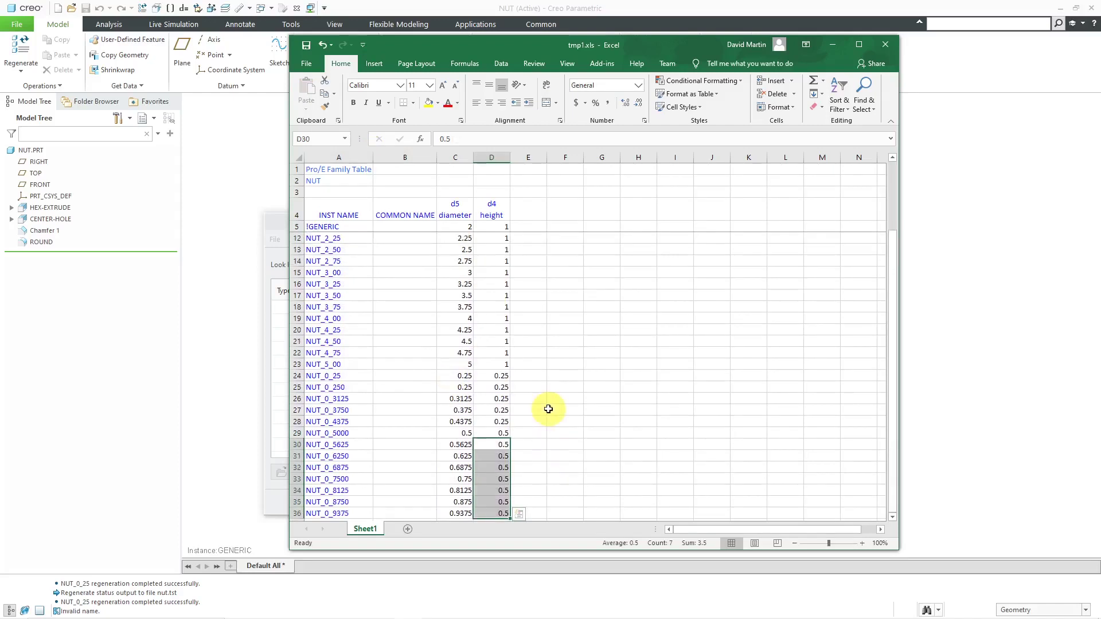
left_click(311, 64)
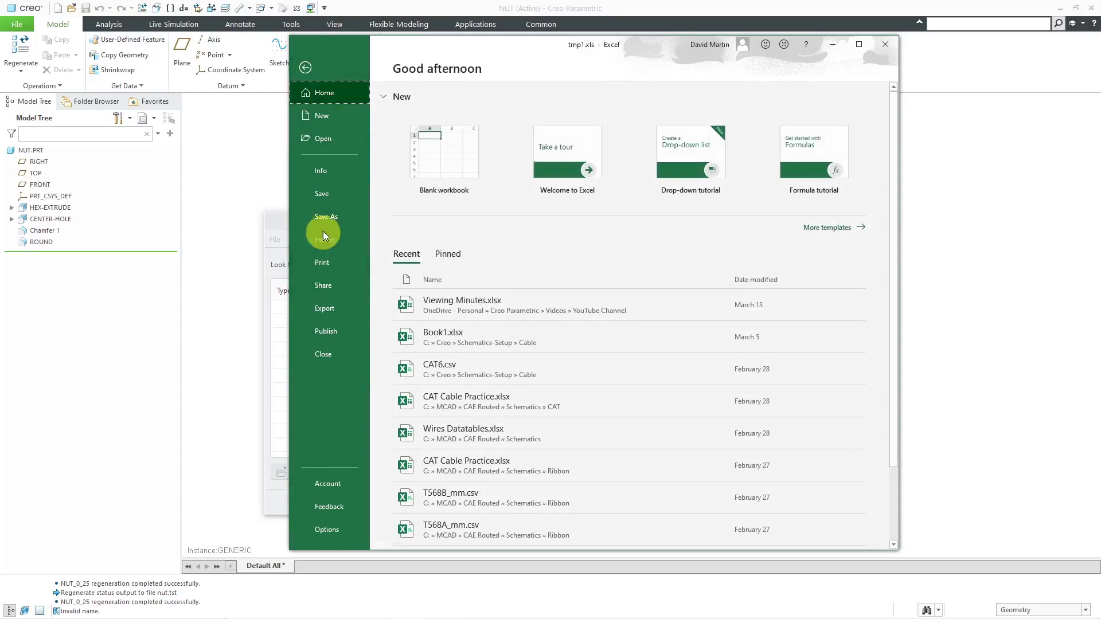
key("Escape")
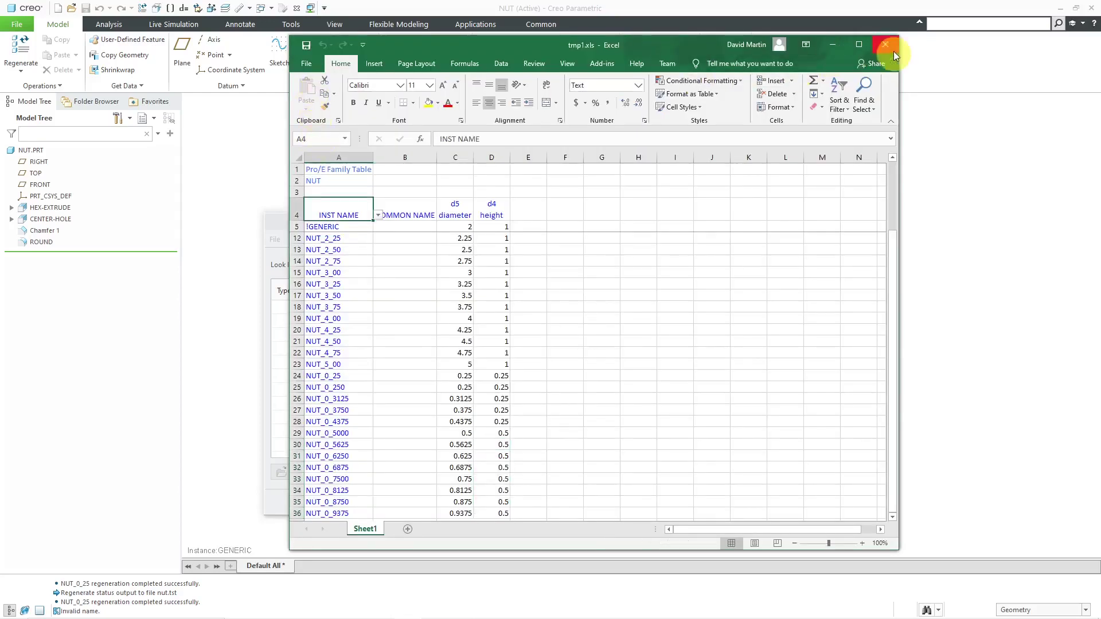
Step: Return from Excel, enlarge the family table, and delete the duplicate NUT_1_000 row
left_click(886, 46)
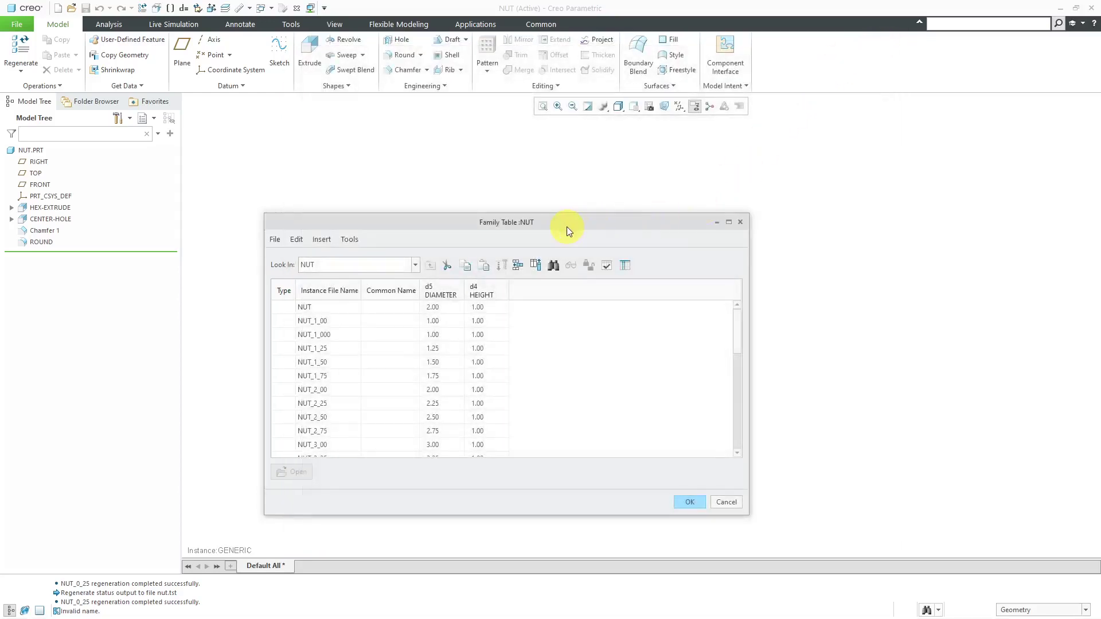
left_click_drag(559, 223, 589, 91)
left_click_drag(523, 383, 519, 596)
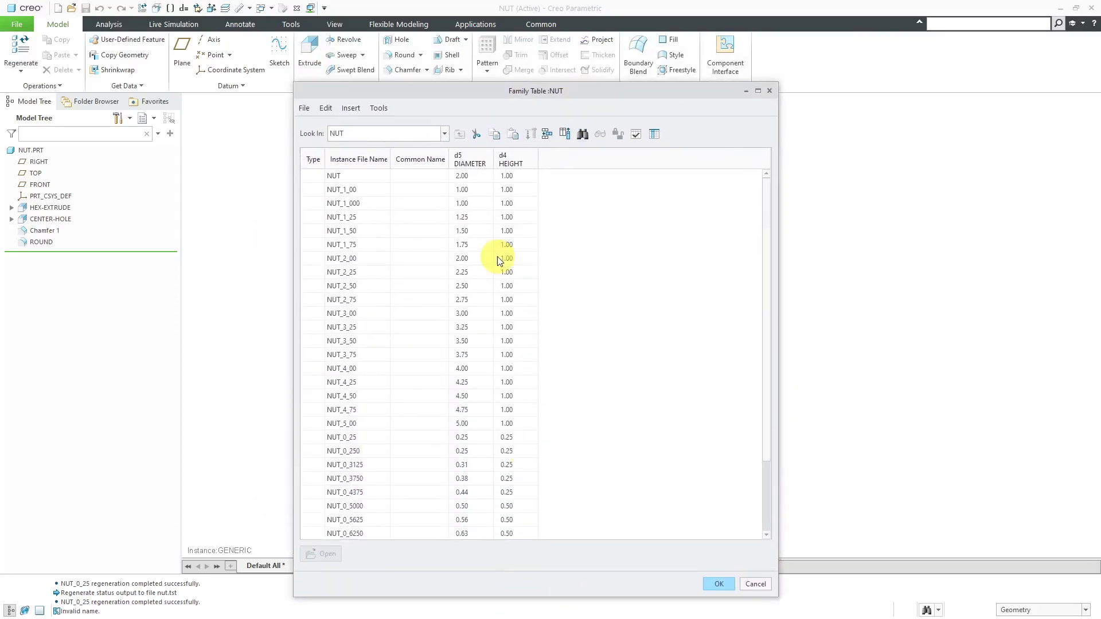
left_click(336, 203)
right_click(336, 201)
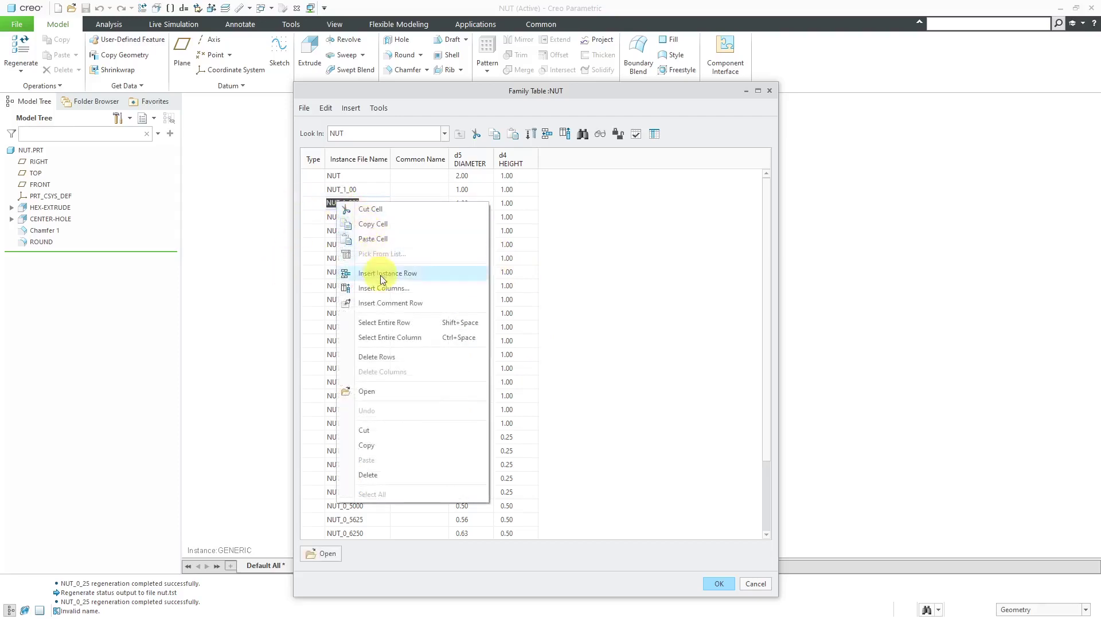
left_click(394, 360)
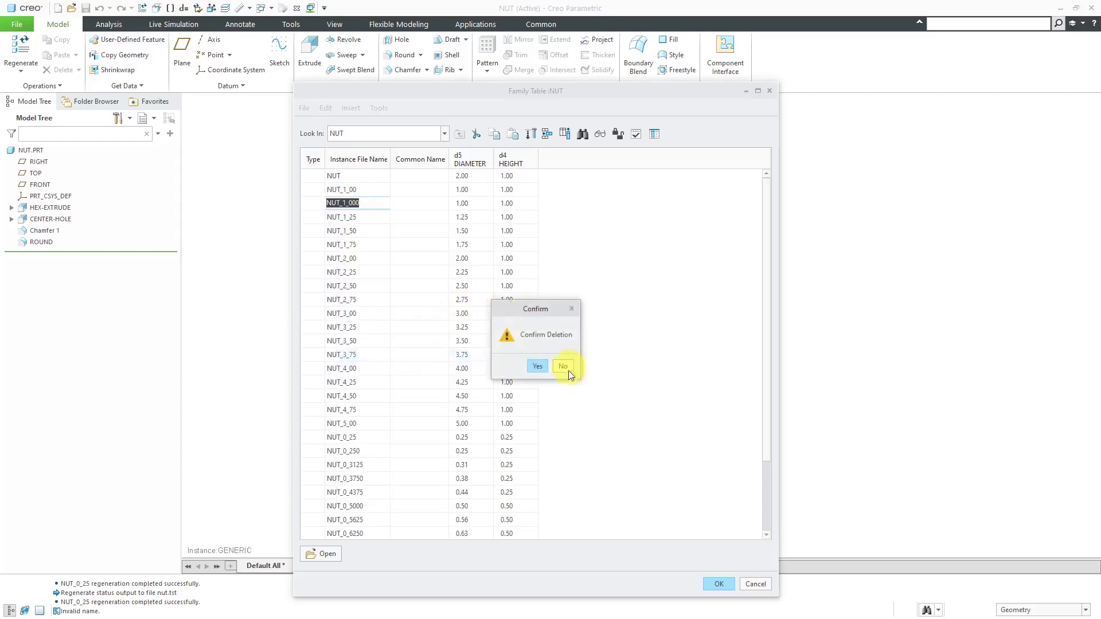
left_click(536, 366)
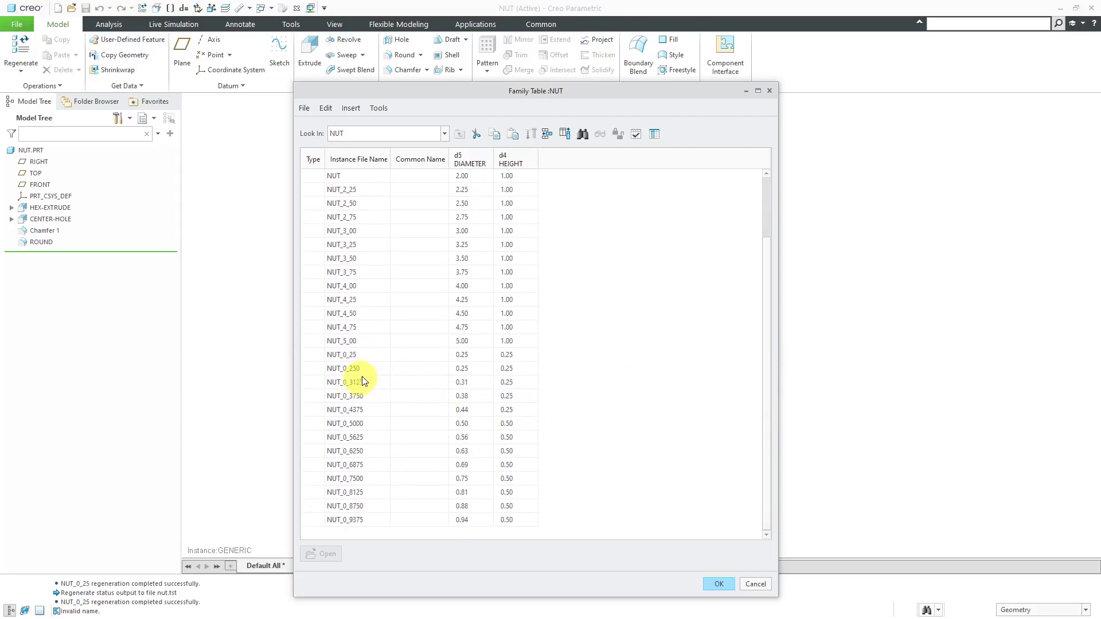
Step: Delete the NUT_0_25 row and rename NUT_0_250 to NUT_0_2500
left_click(342, 355)
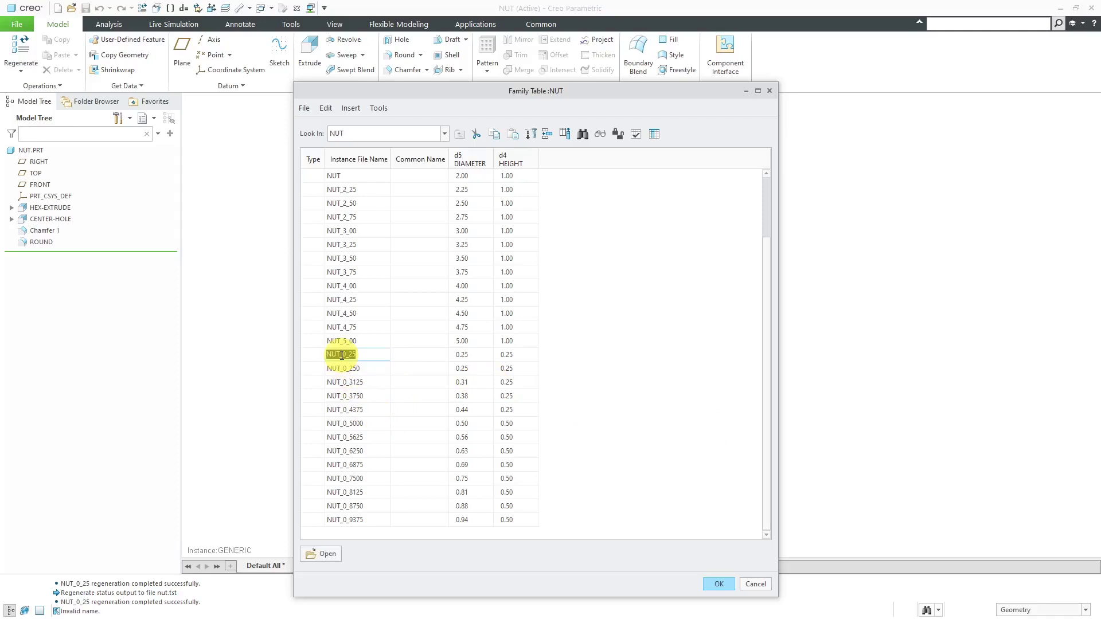
right_click(342, 356)
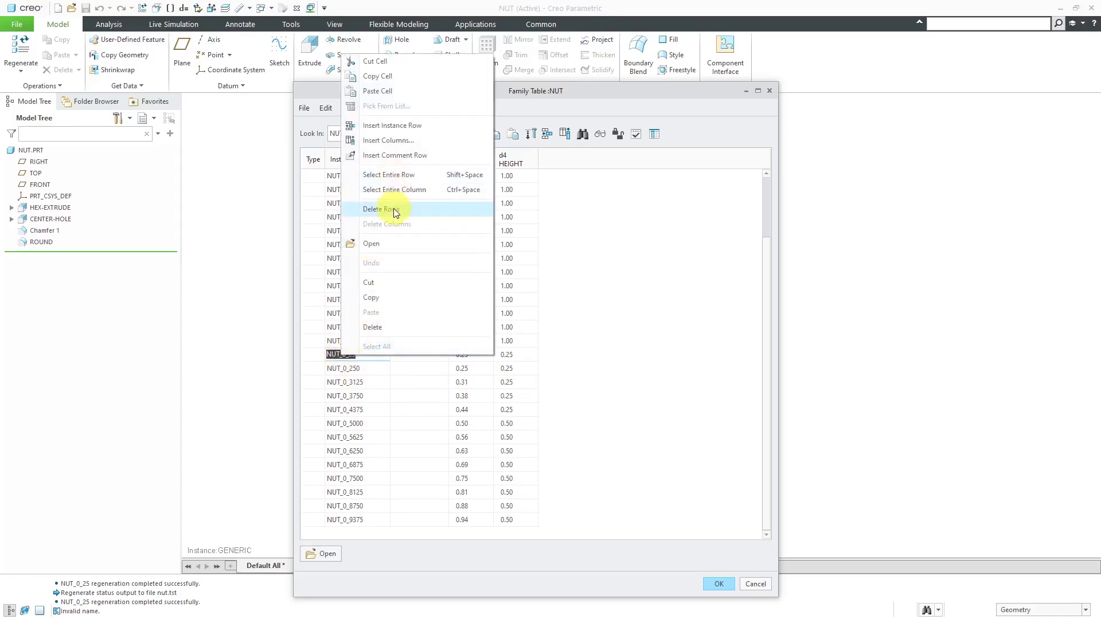
left_click(393, 209)
left_click(529, 367)
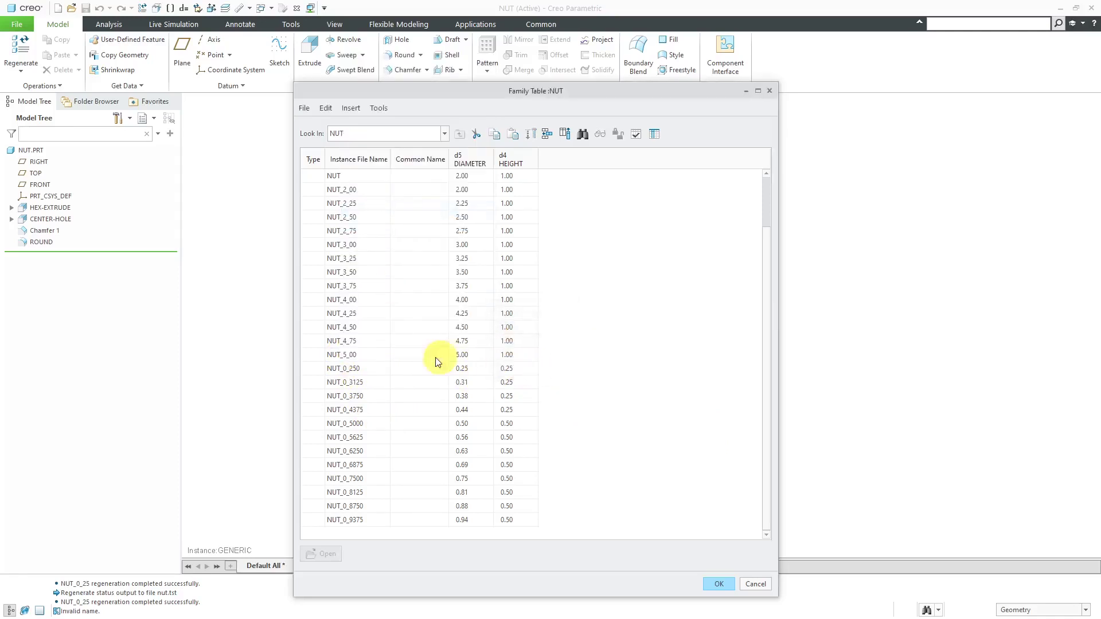
left_click(374, 371)
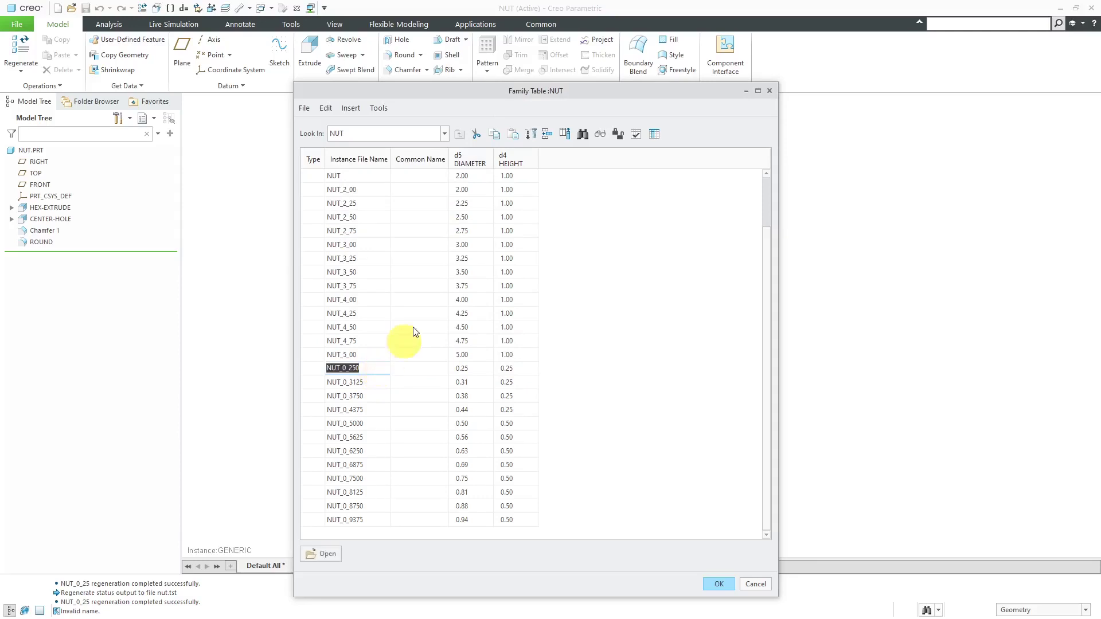
left_click(370, 370)
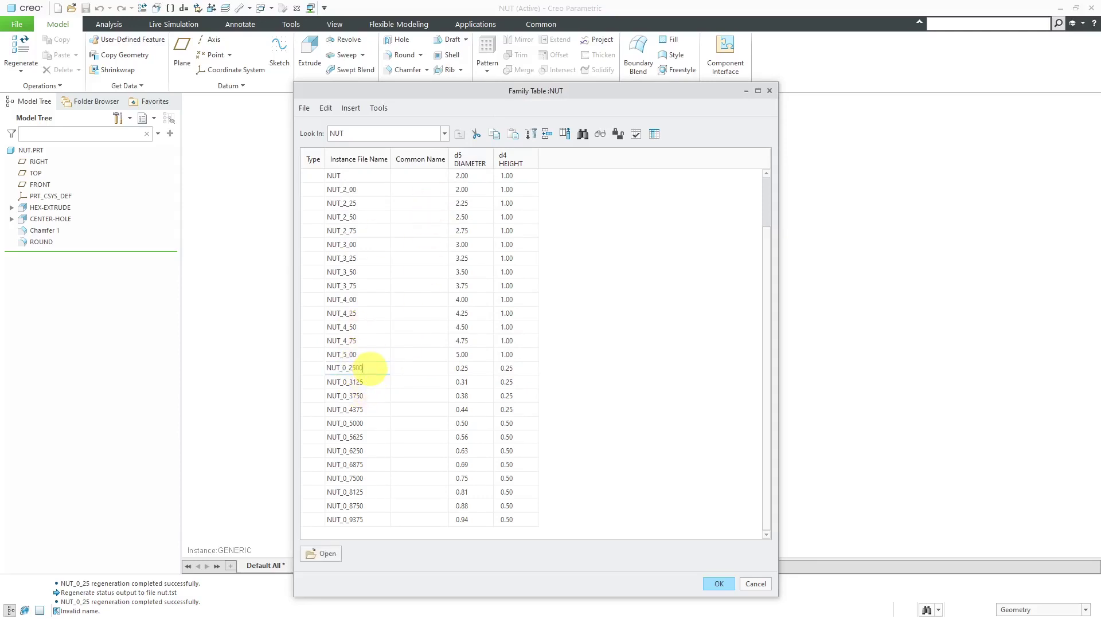
type("0")
key("Return")
scroll(538, 344, "up", 4)
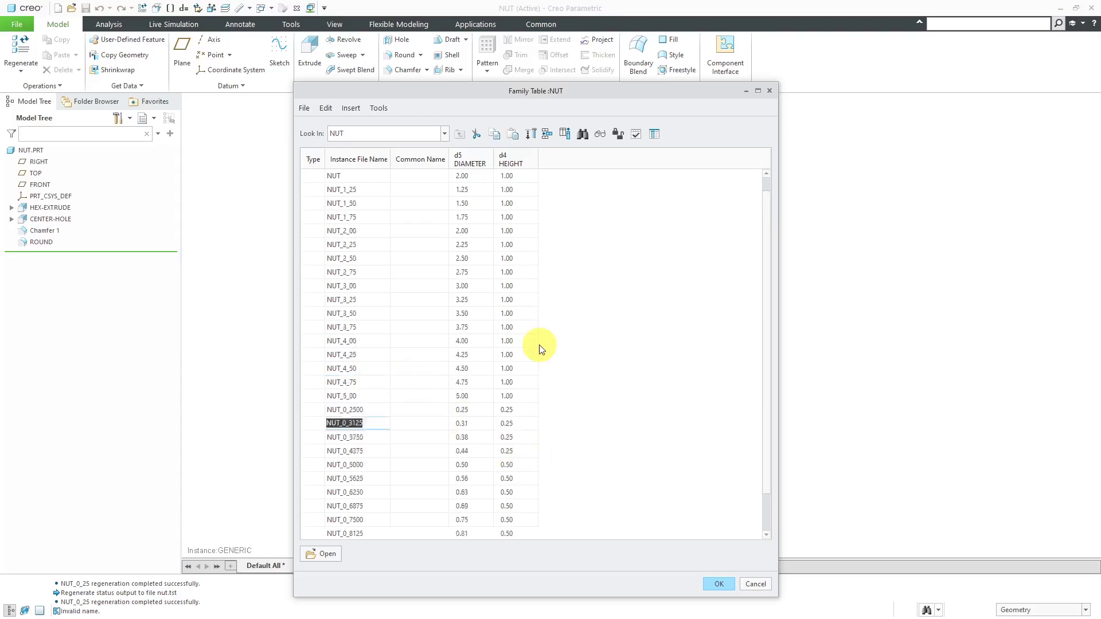
Step: Verify all NUT family table instances, NUT_1_00 through NUT_0_9375, to a Success status in nut.tst
left_click(637, 133)
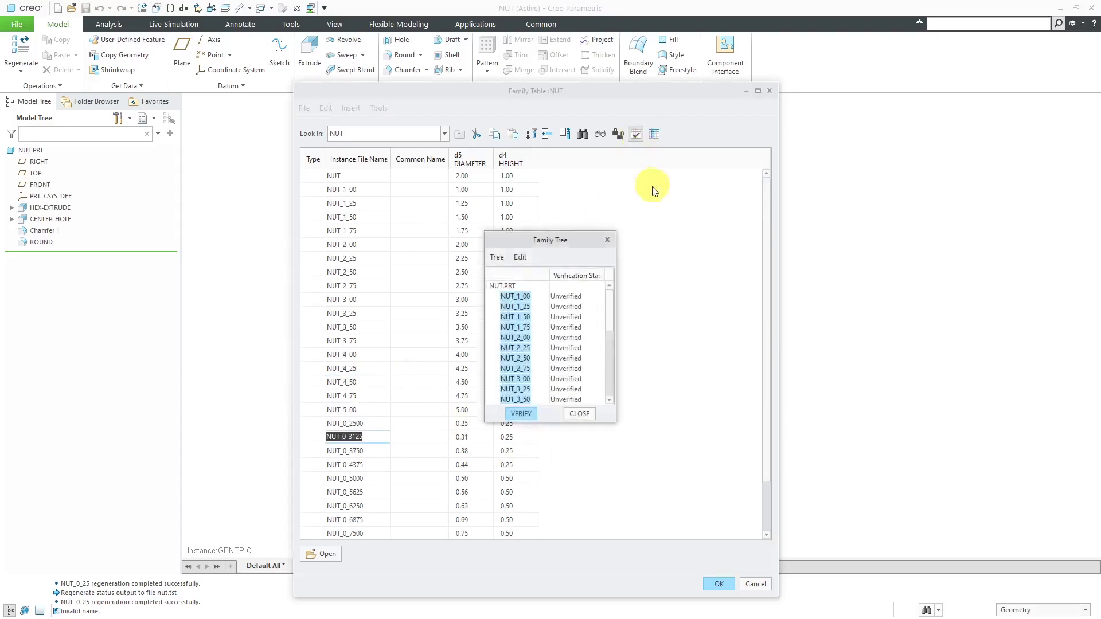
left_click(519, 414)
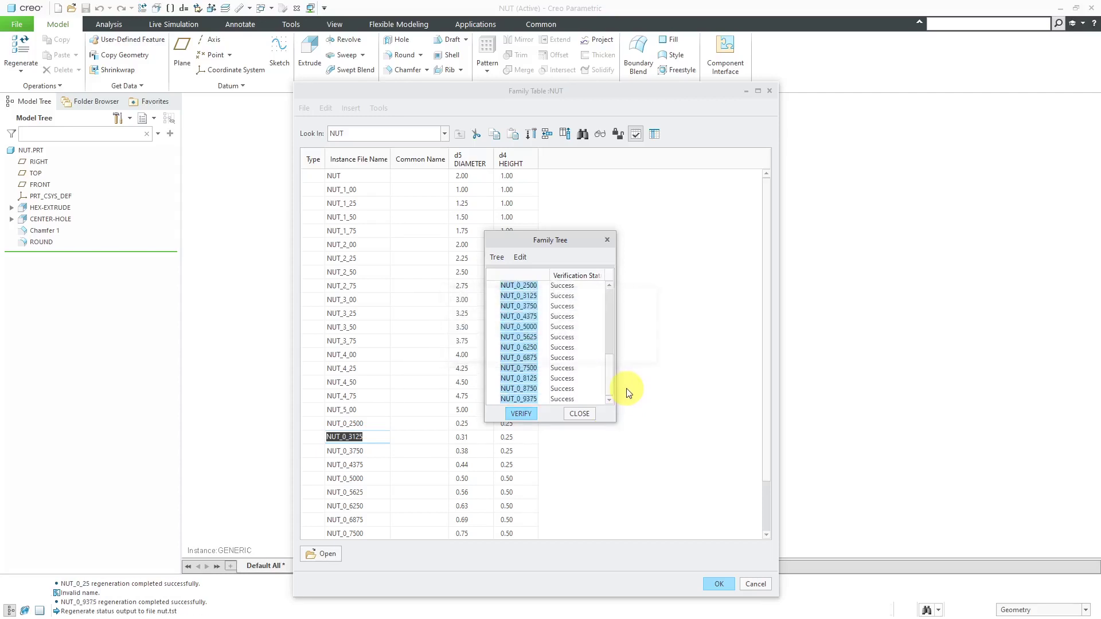
left_click_drag(611, 374, 609, 400)
left_click(580, 412)
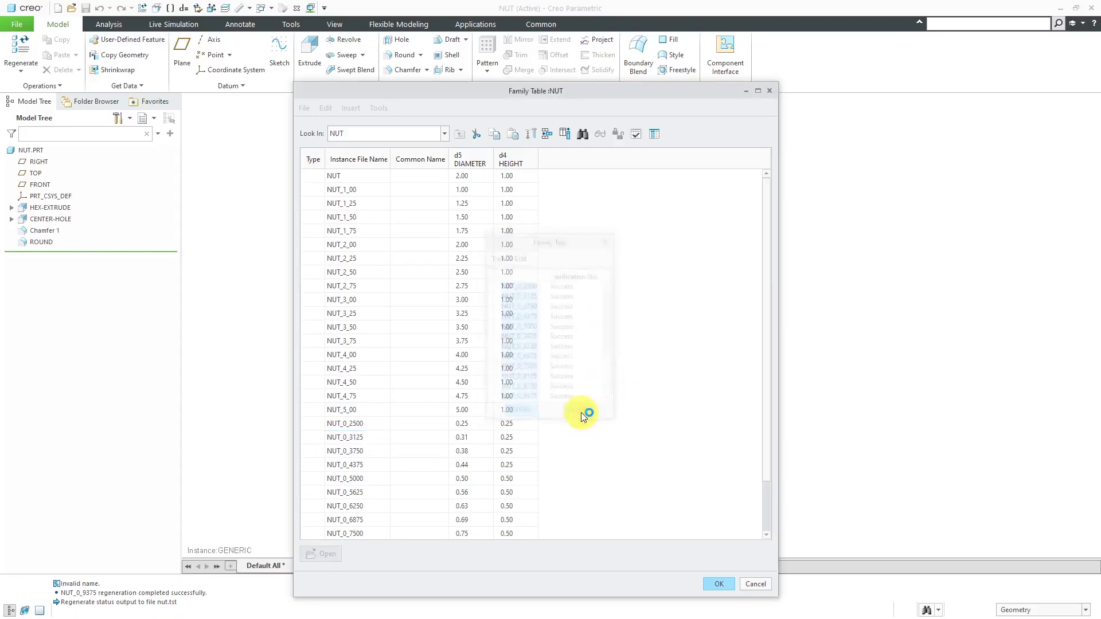
Step: Close the family table and save the NUT part, accepting the conflicts warning
left_click(716, 584)
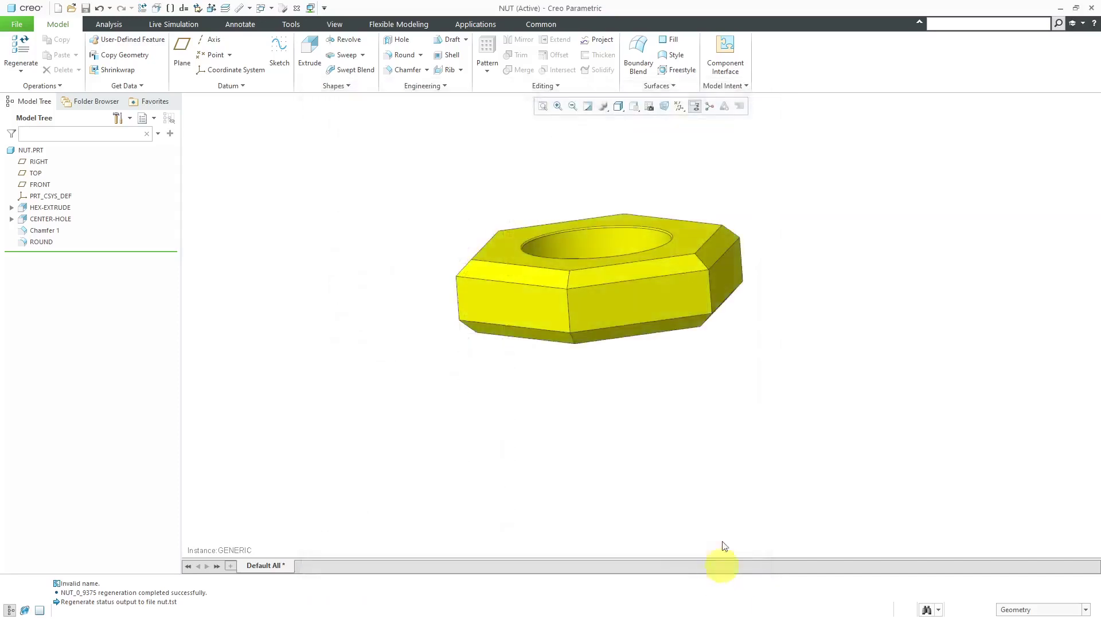
middle_click_drag(516, 182, 540, 199)
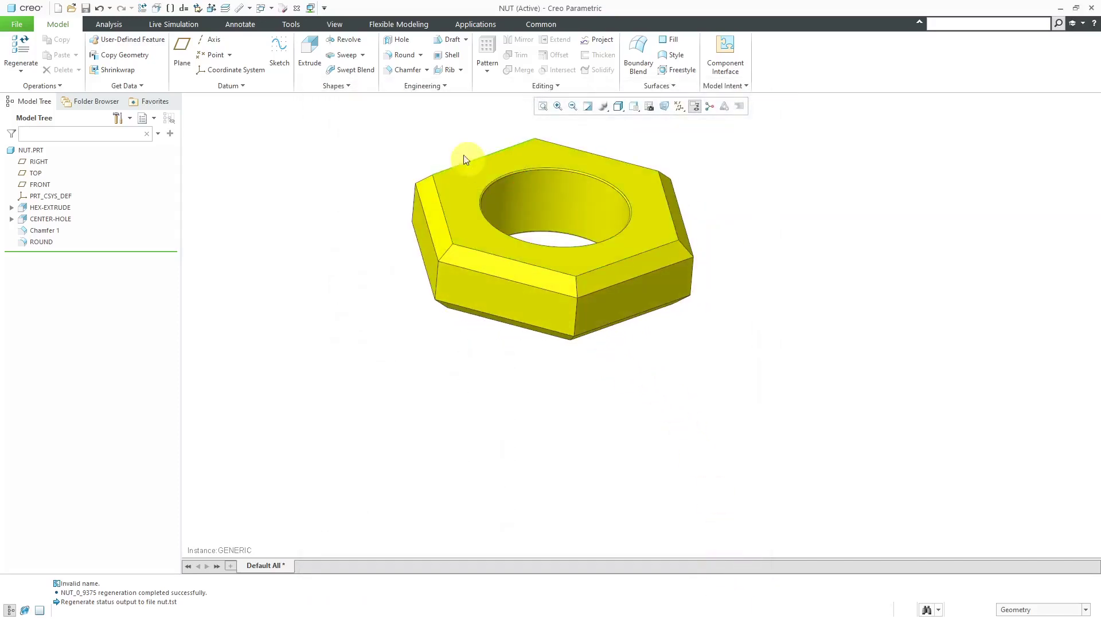
left_click(86, 9)
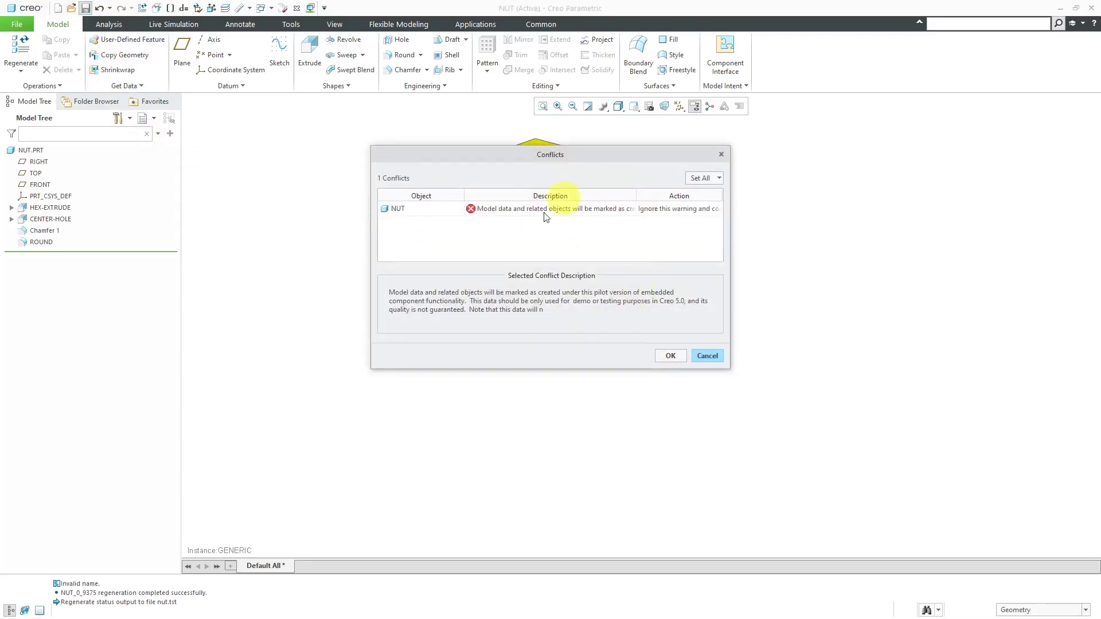
left_click(670, 356)
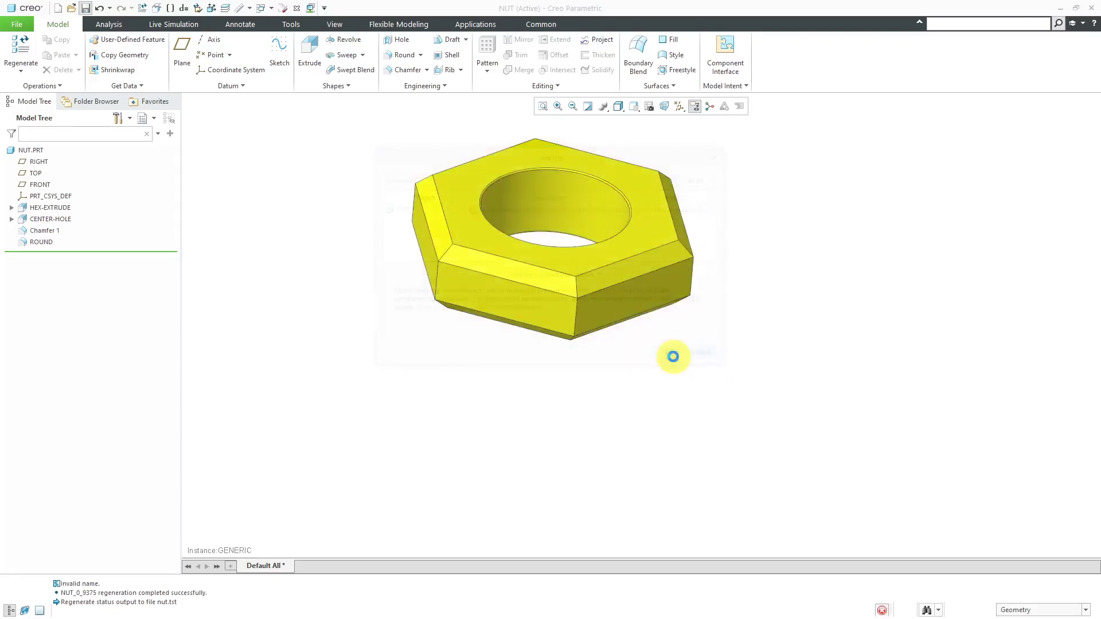
Step: Find the enable_embedded_component_demo setting in the Options Configuration Editor
left_click(15, 24)
left_click(49, 283)
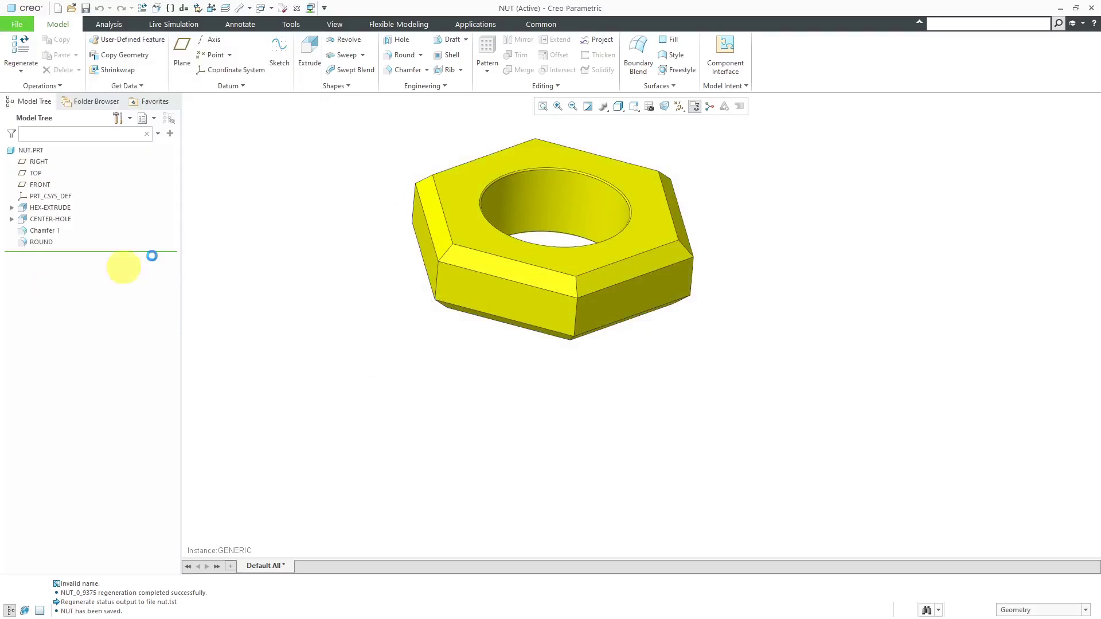
left_click(313, 355)
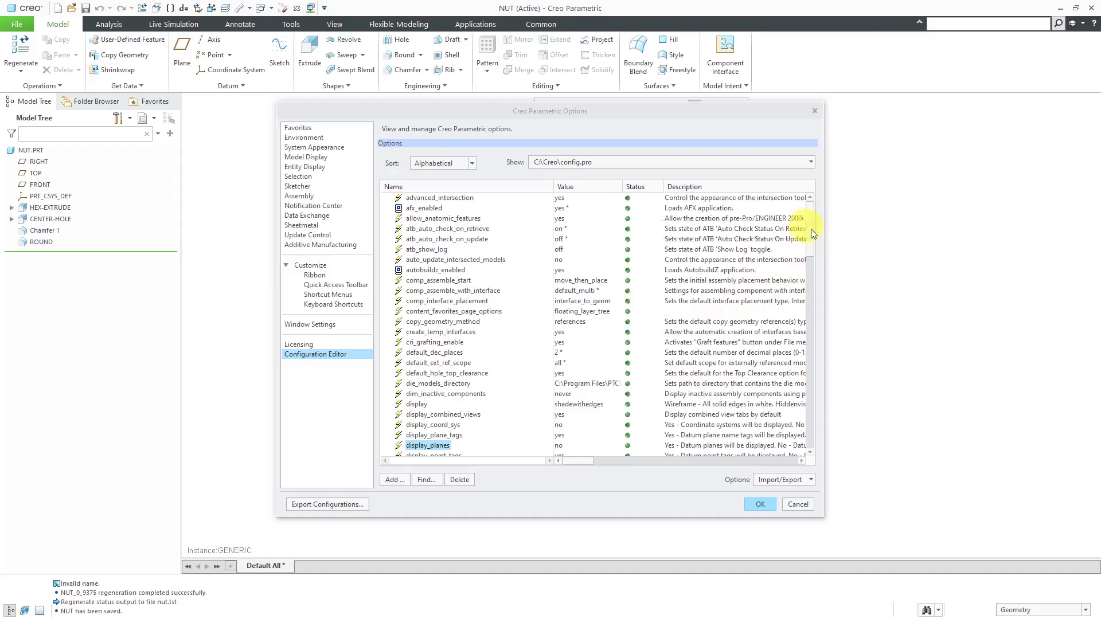
scroll(635, 294, "down", 3)
scroll(635, 294, "down", 1)
left_click(453, 410)
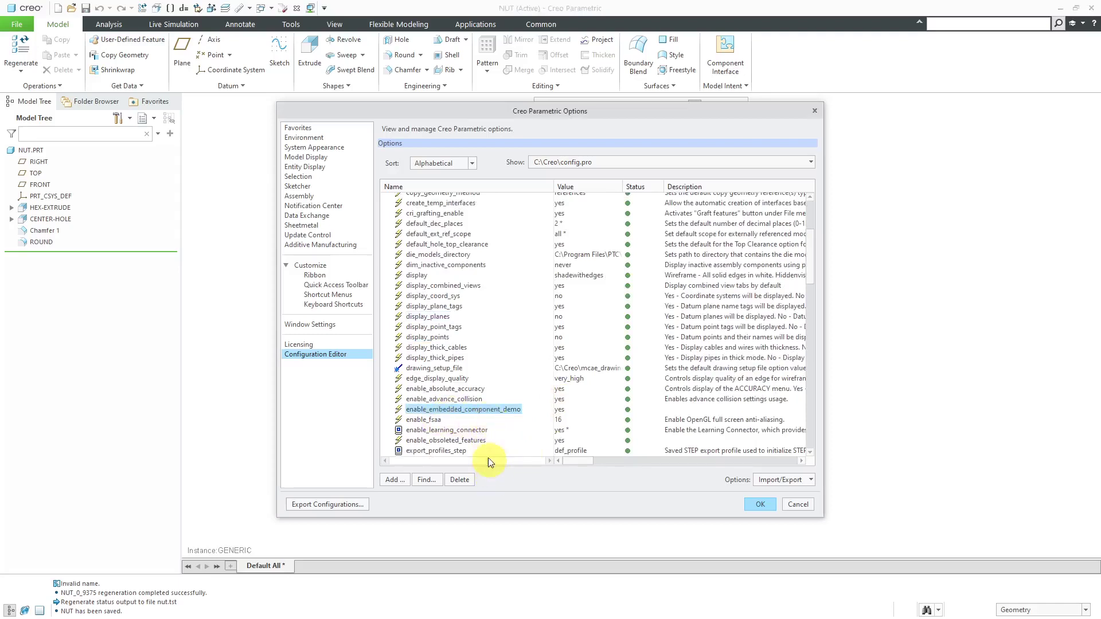
Step: Close the Options window and the NUT part and gearbox windows, back to the PROGRAM assembly
left_click(796, 505)
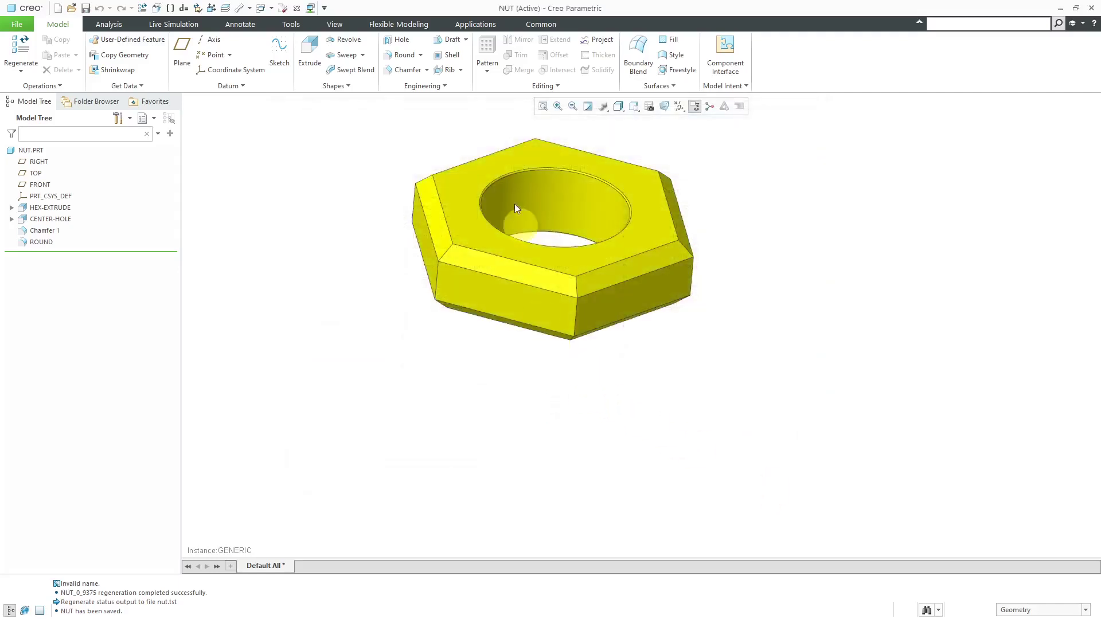
scroll(496, 124, "down", 3)
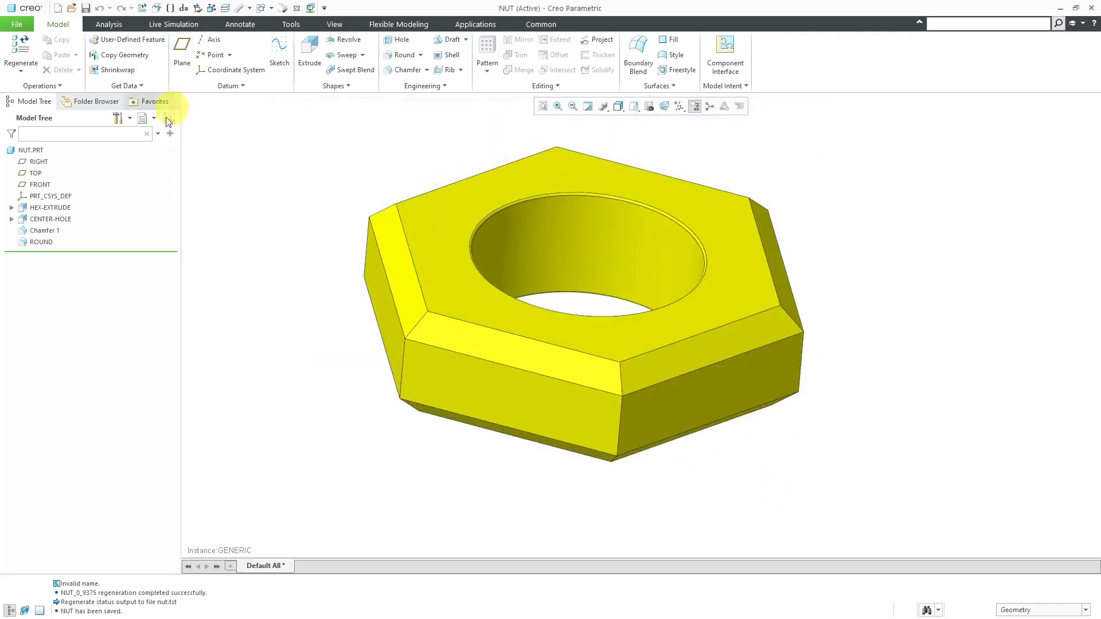
left_click(296, 12)
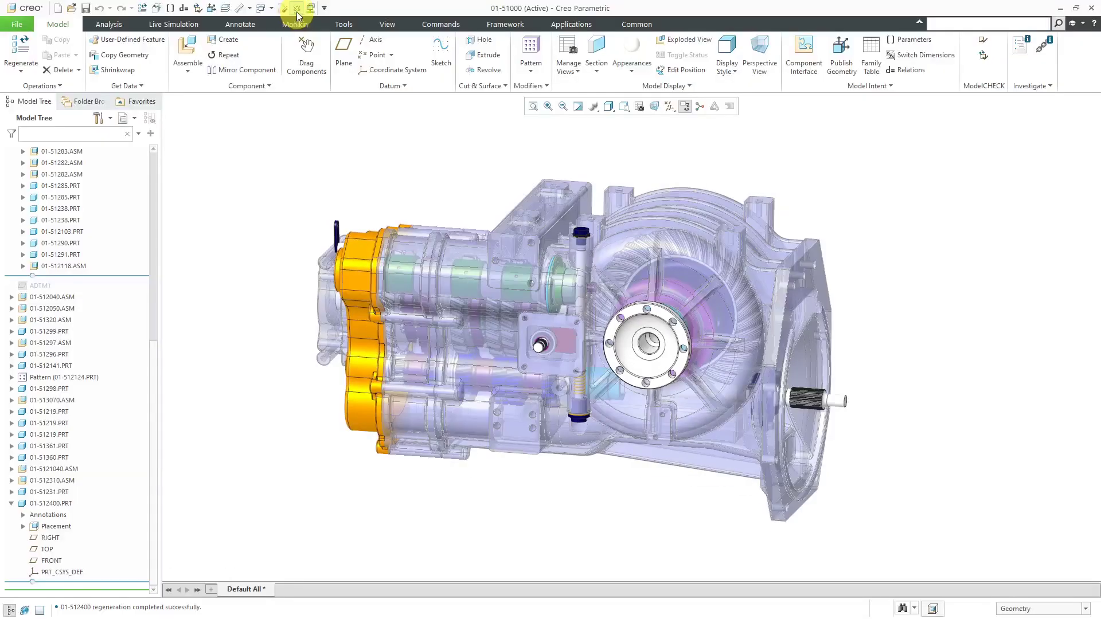
left_click(296, 11)
scroll(406, 312, "up", 3)
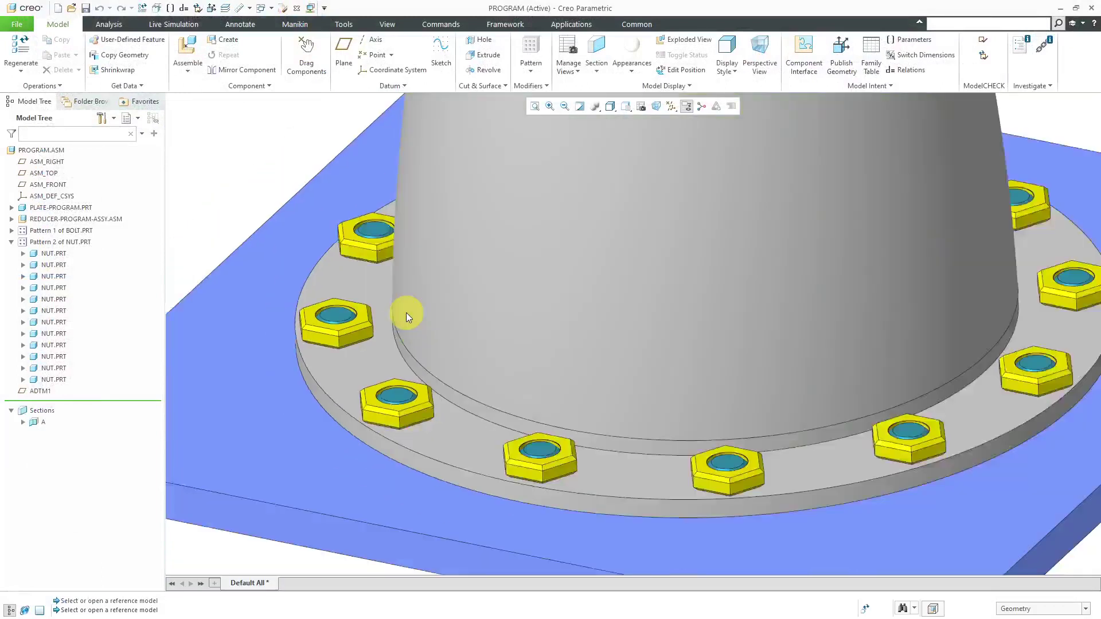
Step: Replace the first NUT.PRT in the base-plate nut pattern with family instance NUT_2_00
left_click(54, 253)
right_click(52, 256)
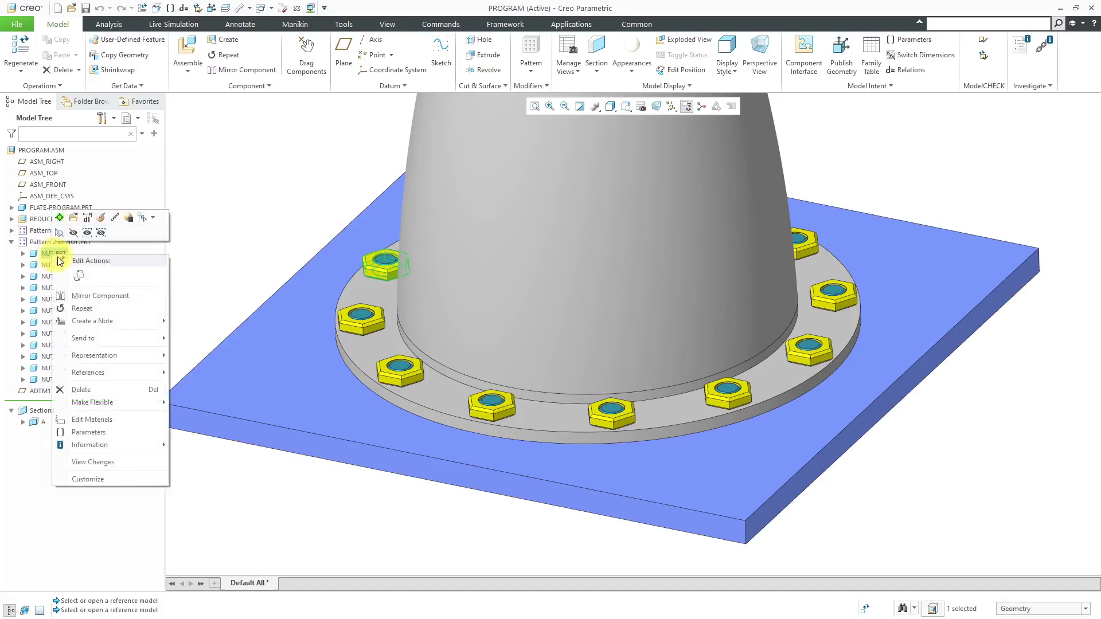
left_click(79, 277)
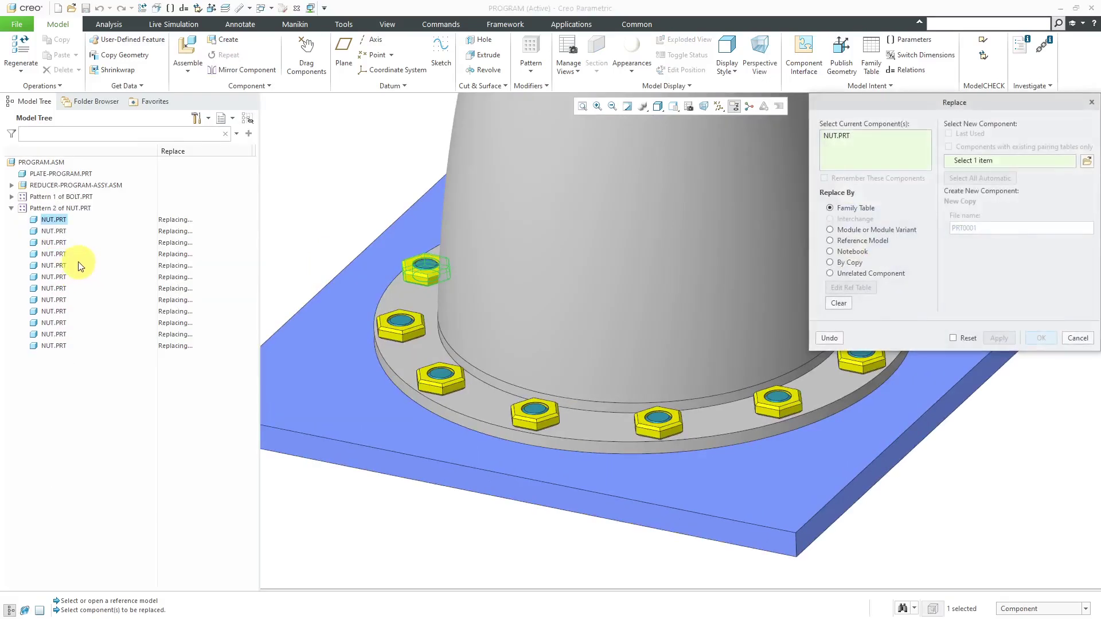
left_click(1087, 163)
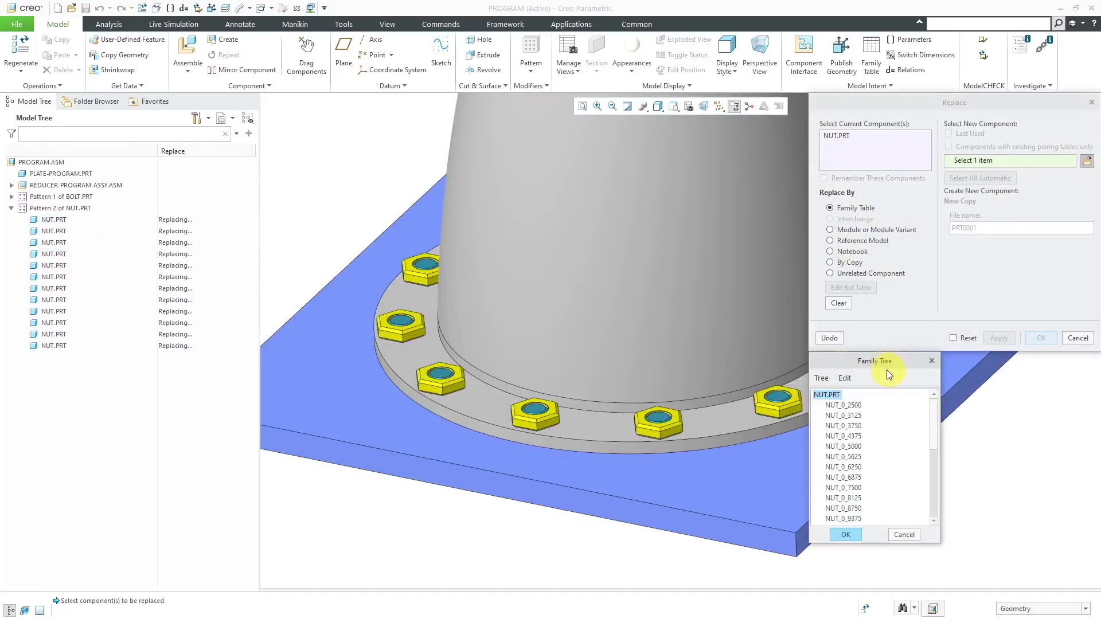
left_click_drag(873, 364, 572, 179)
scroll(628, 270, "down", 4)
left_click(538, 308)
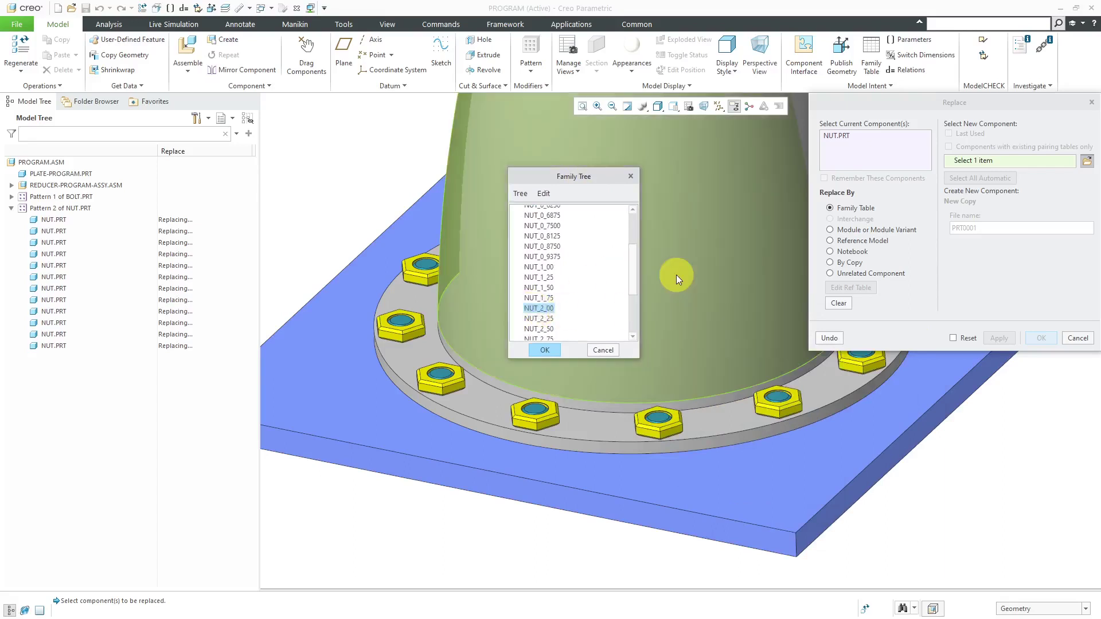
left_click(544, 349)
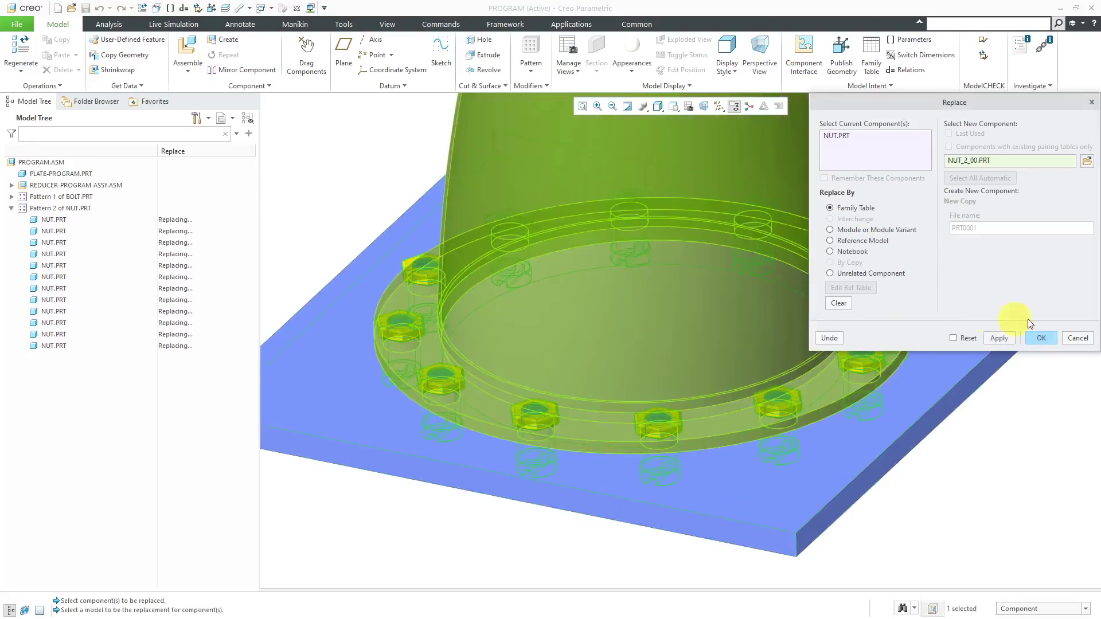
left_click(1042, 340)
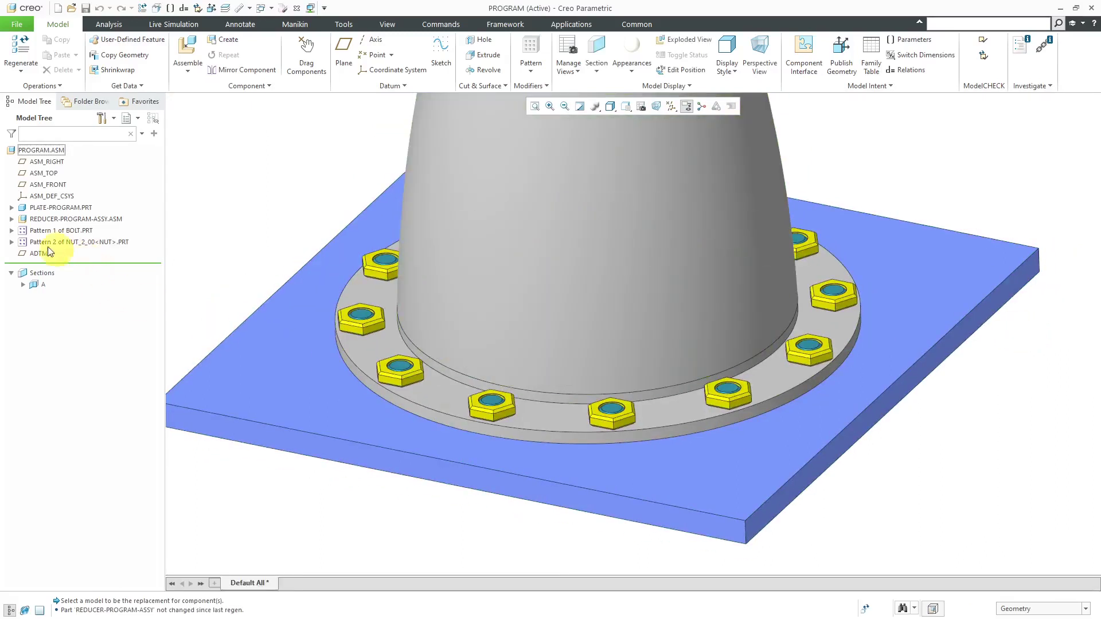
left_click(11, 242)
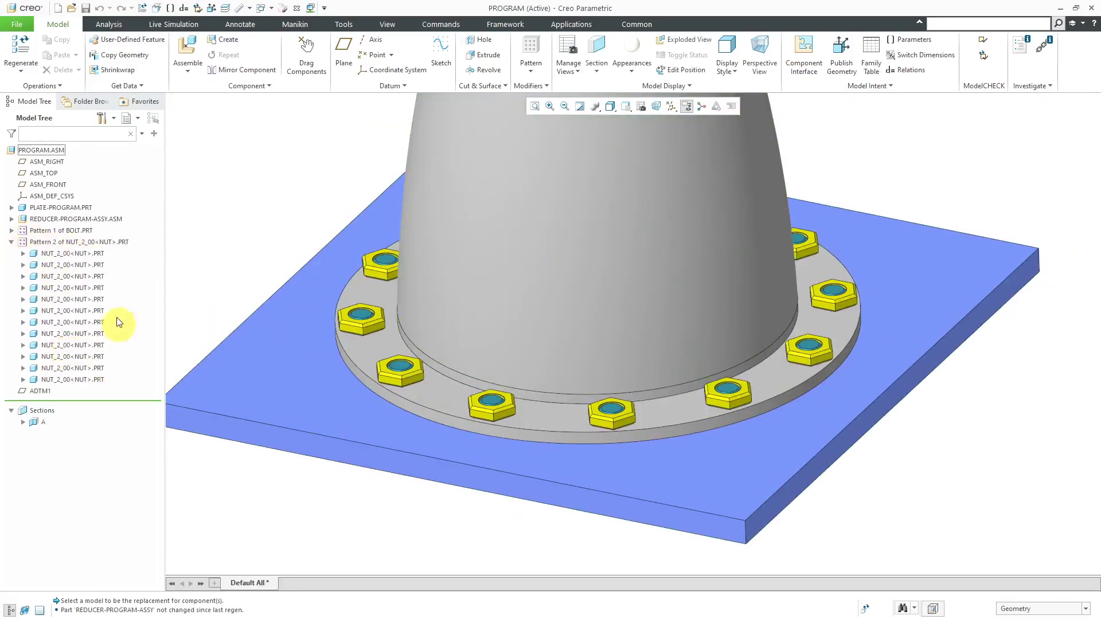
left_click(12, 219)
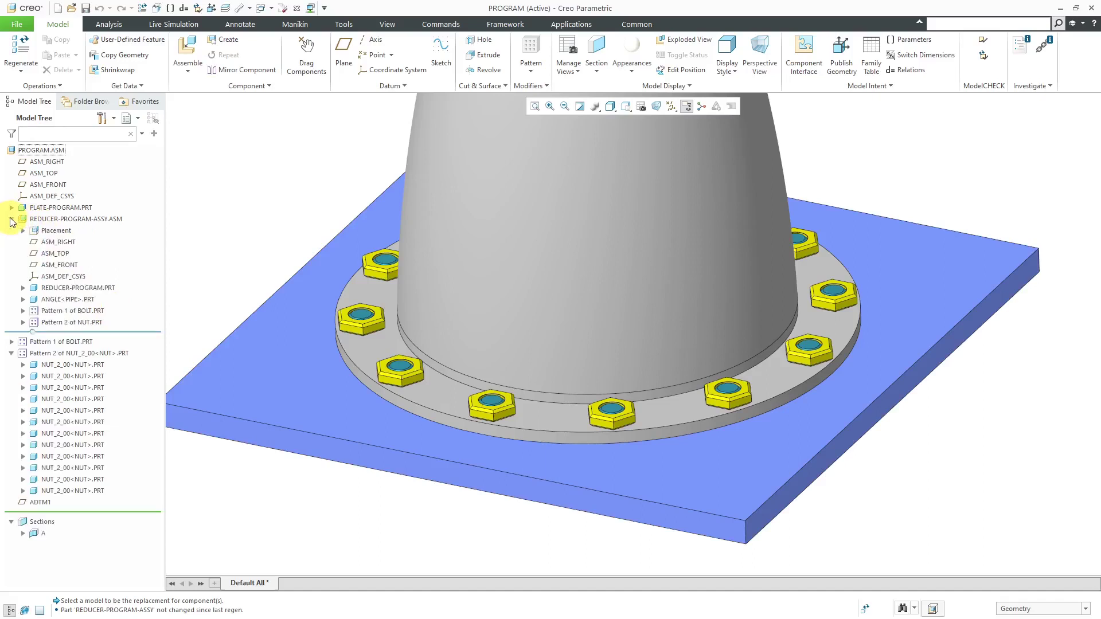
Step: Swap the first NUT.PRT in REDUCER-PROGRAM-ASSY's Pattern 2 for NUT_2_00, updating all eight nuts
left_click(23, 322)
left_click(69, 333)
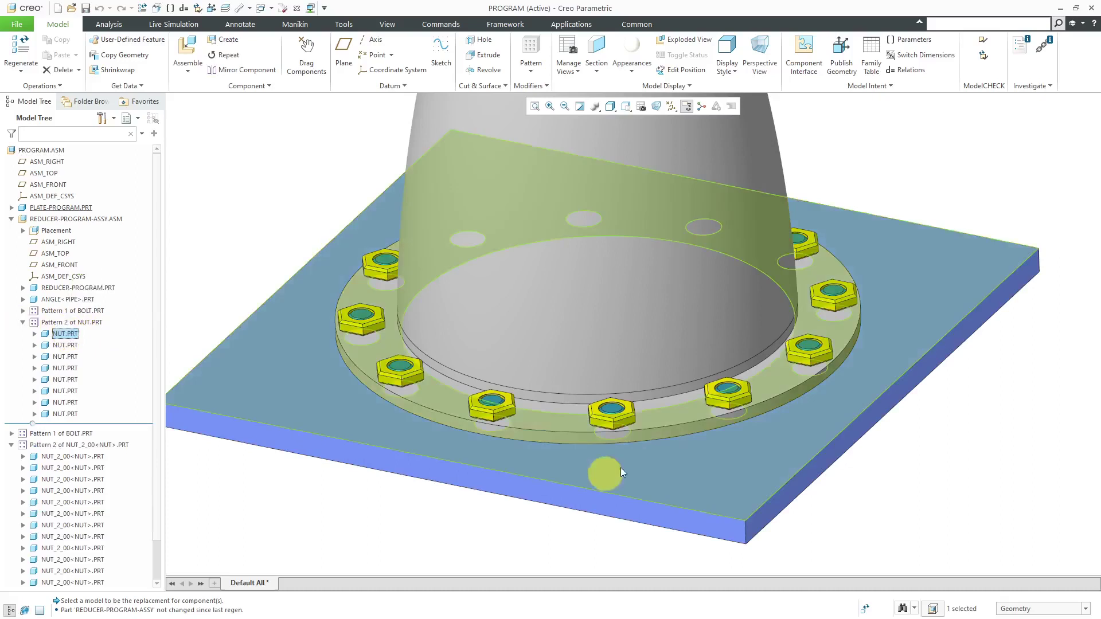
scroll(654, 452, "down", 5)
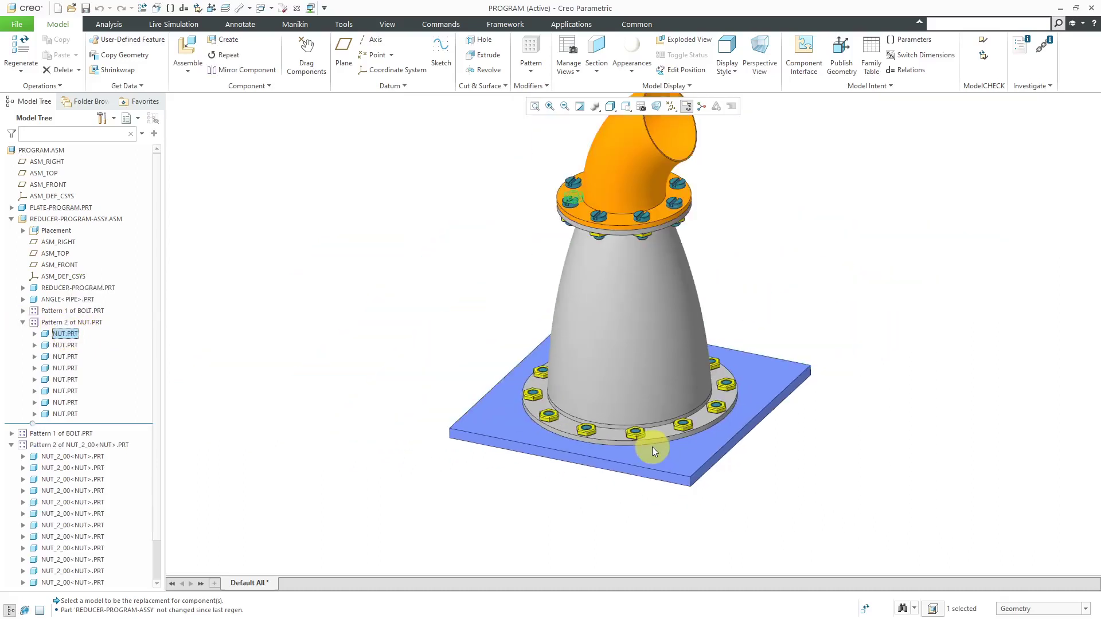
right_click(76, 339)
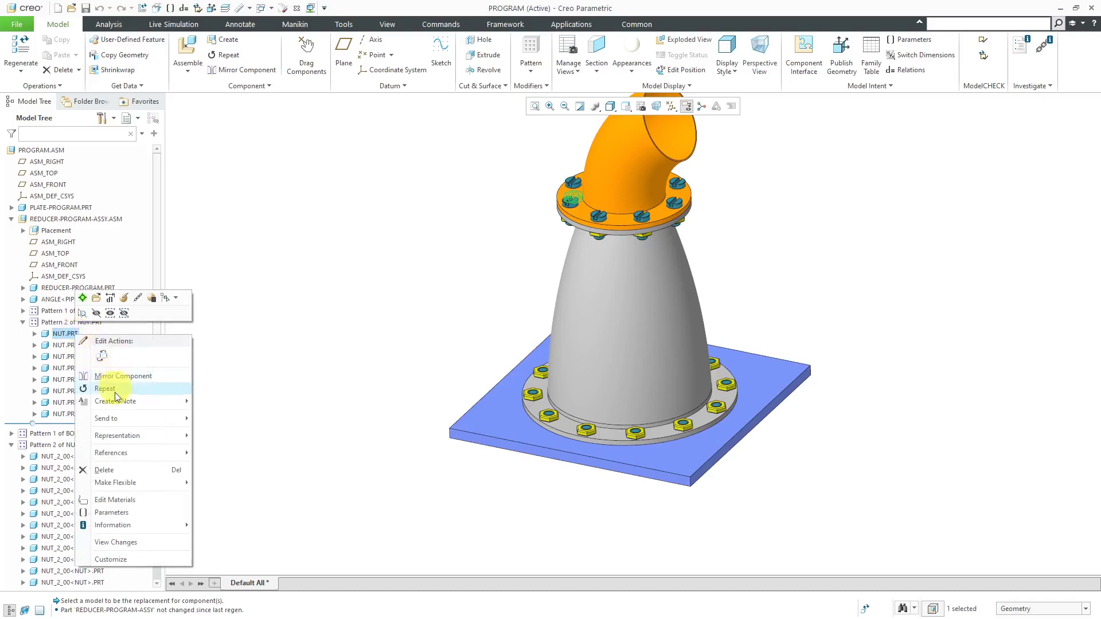
left_click(102, 356)
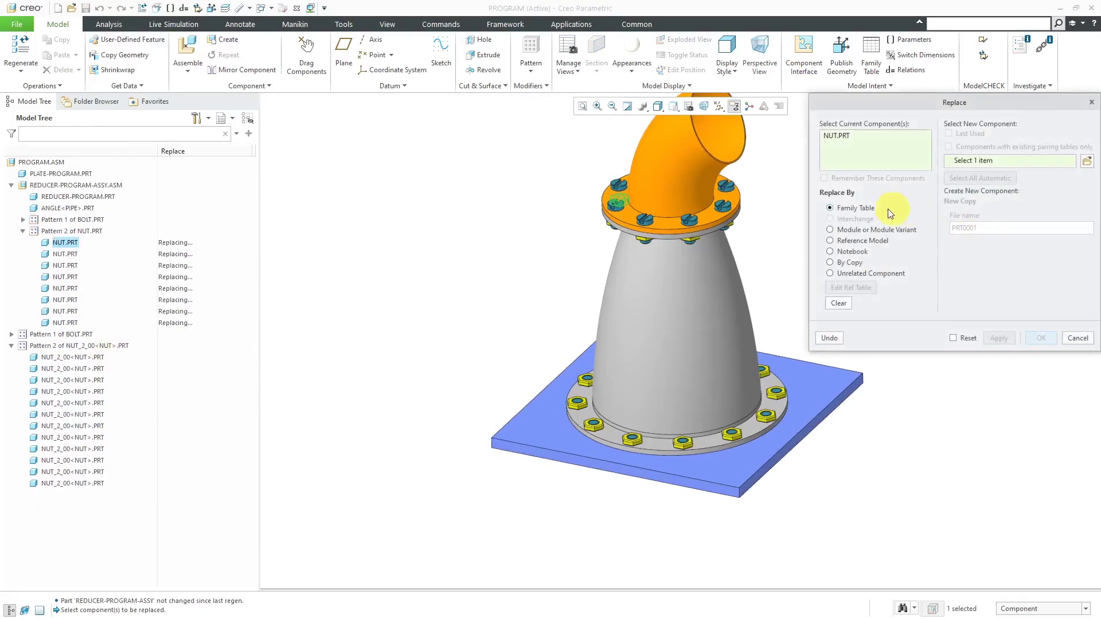
left_click(1087, 161)
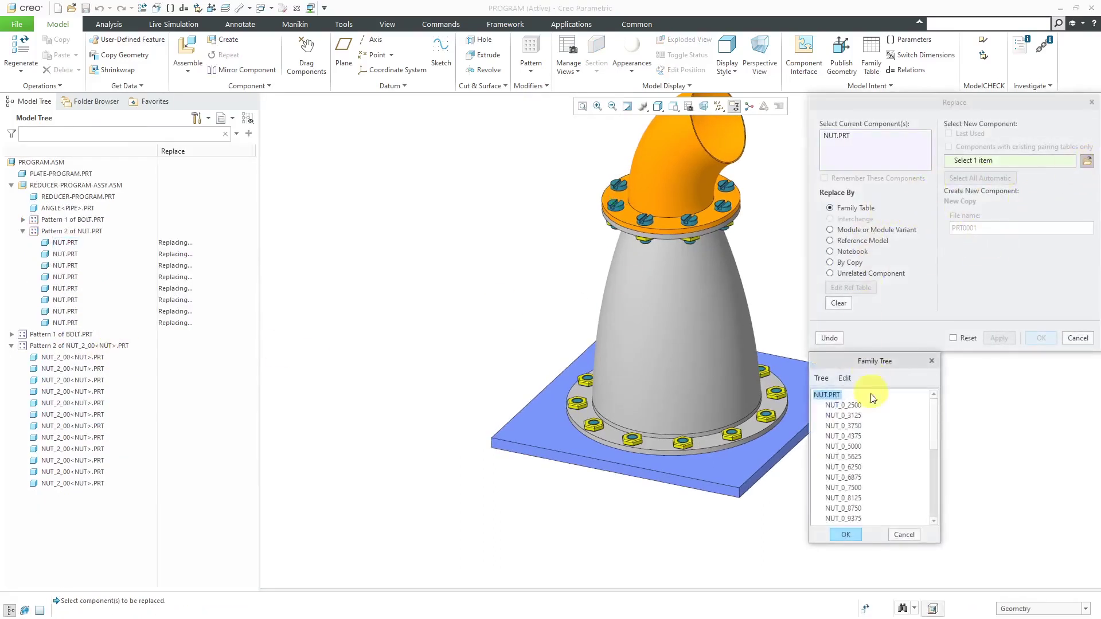
scroll(893, 438, "down", 3)
left_click(843, 493)
left_click(845, 534)
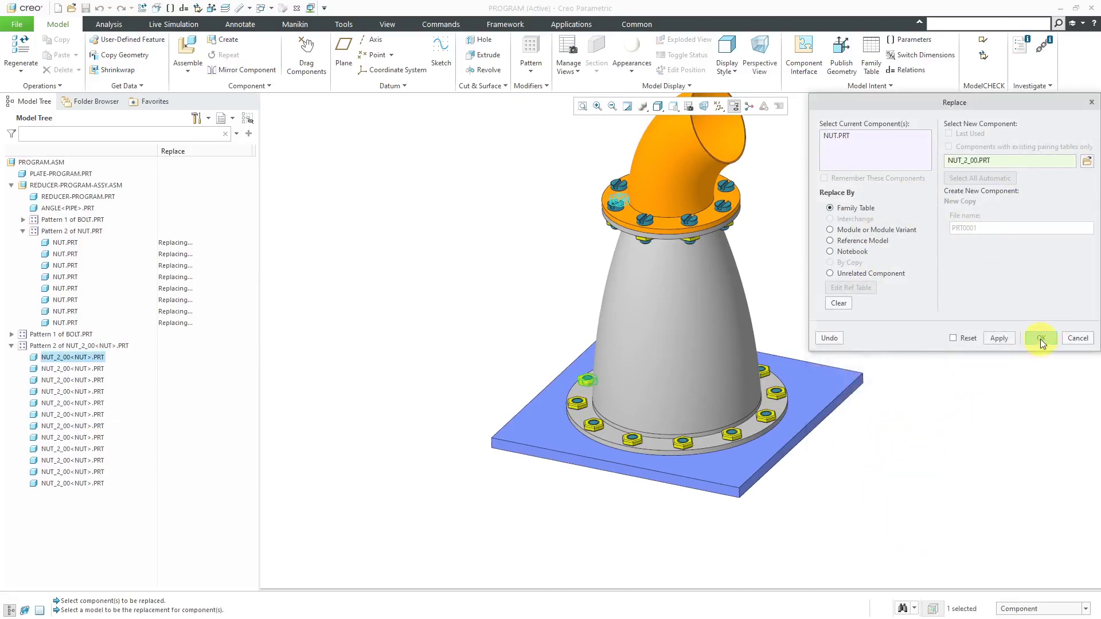
left_click(1040, 337)
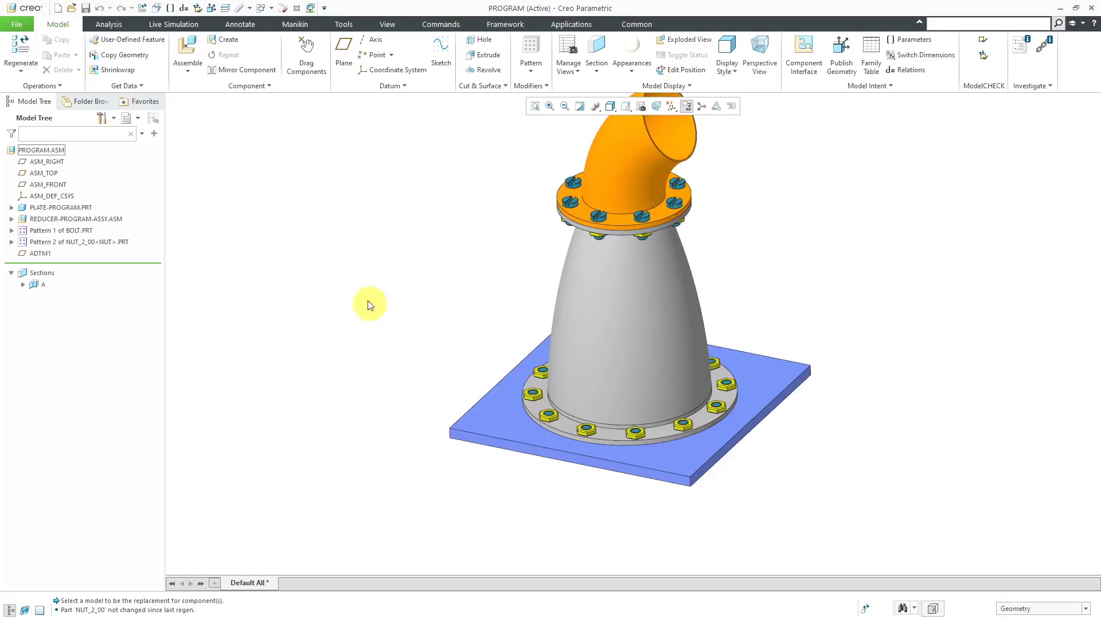
key("ctrl+d")
scroll(631, 314, "up", 2)
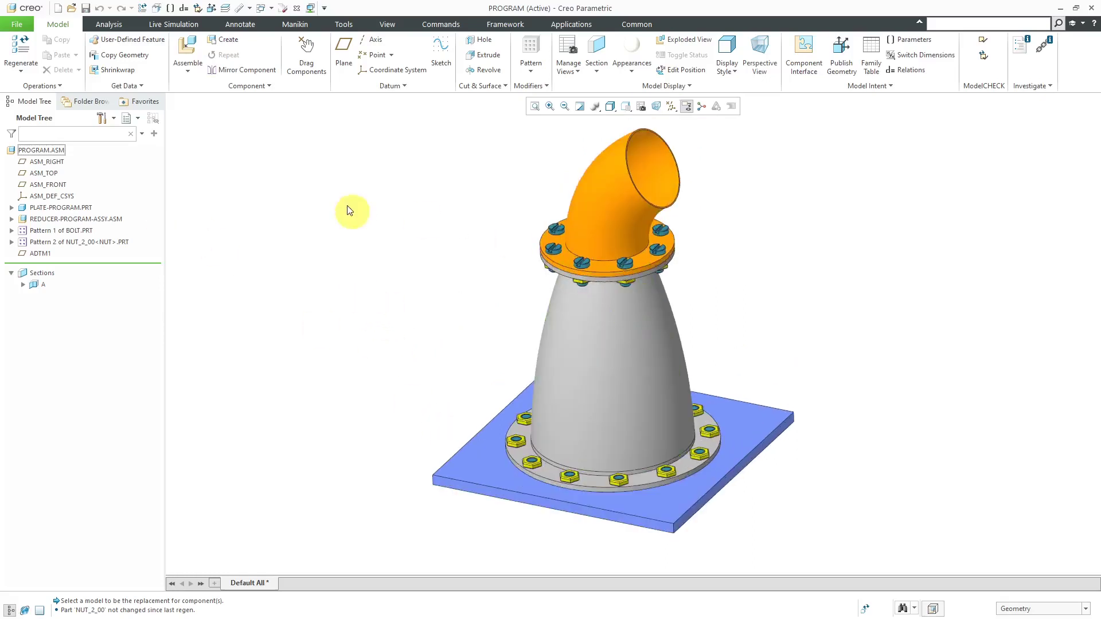